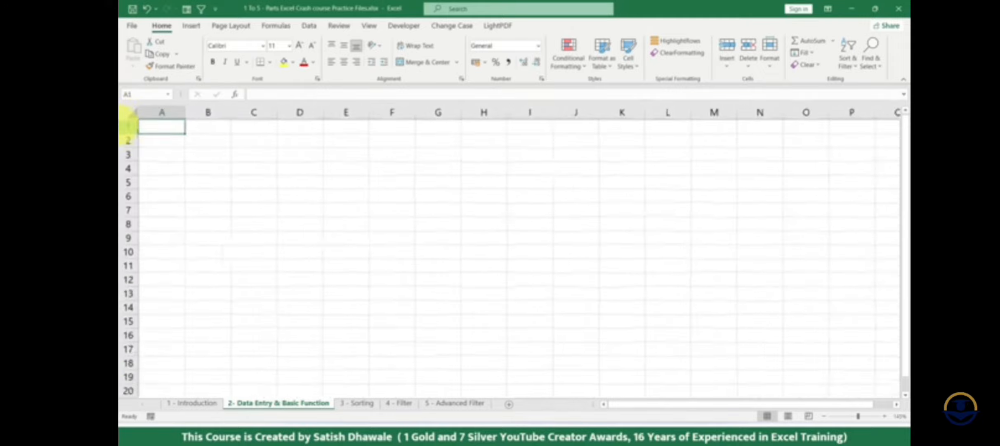
ctrl+scroll(124, 115, up, 3)
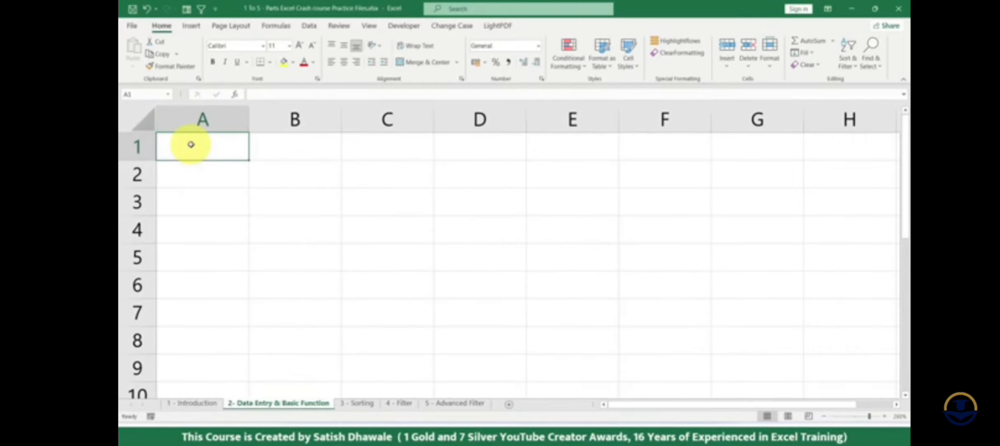
- Enter the headings SR NO in cell A1 and NAME OF STUDENT in cell B1
click(200, 144)
click(374, 200)
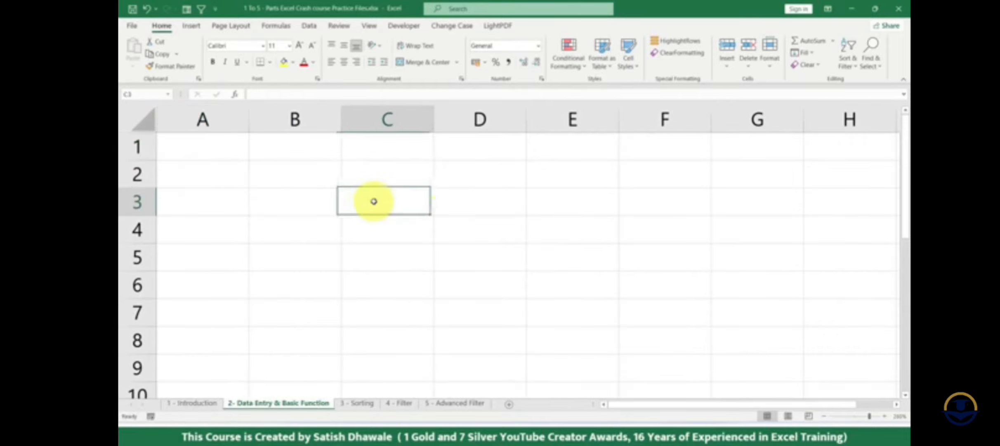
click(491, 246)
click(213, 144)
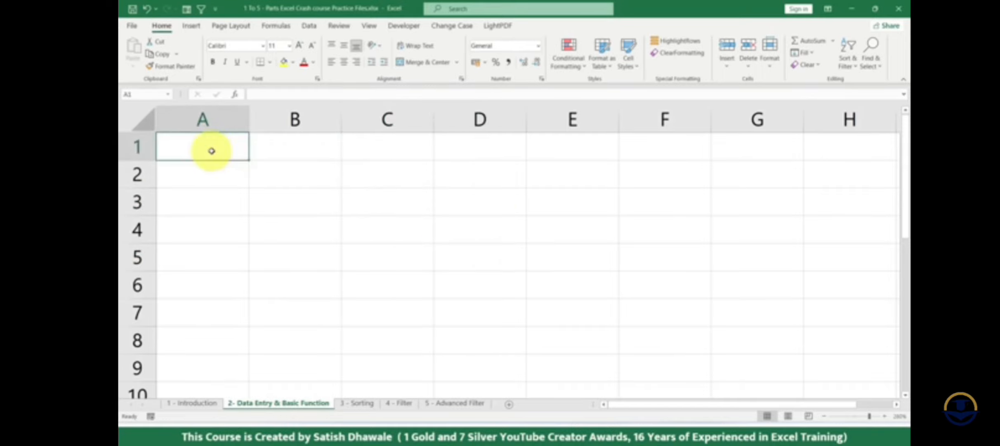
text(SR NO)
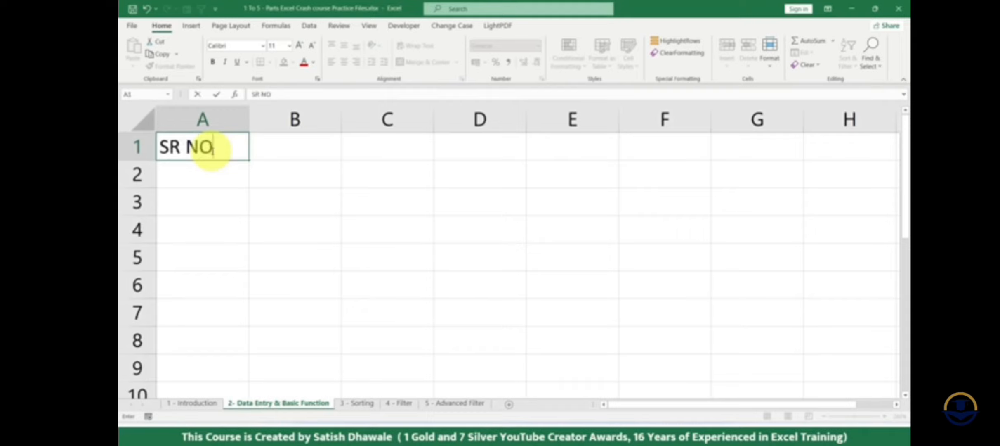
key(Tab)
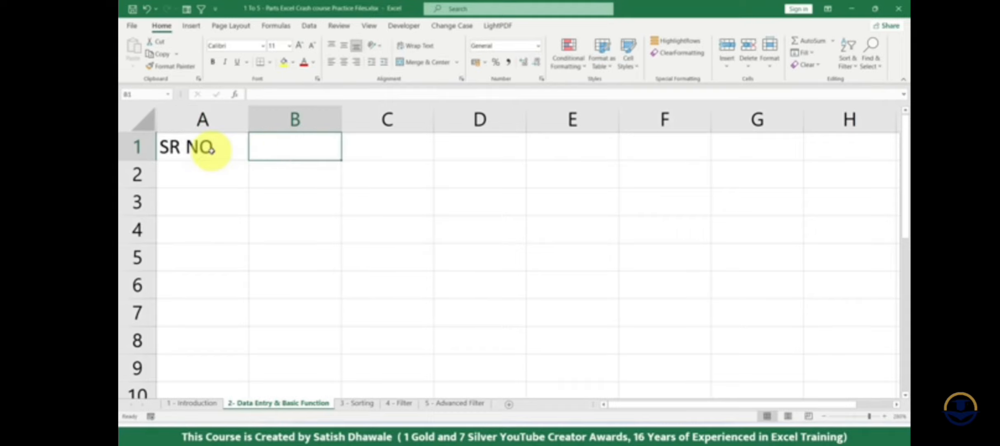
text(NAME O)
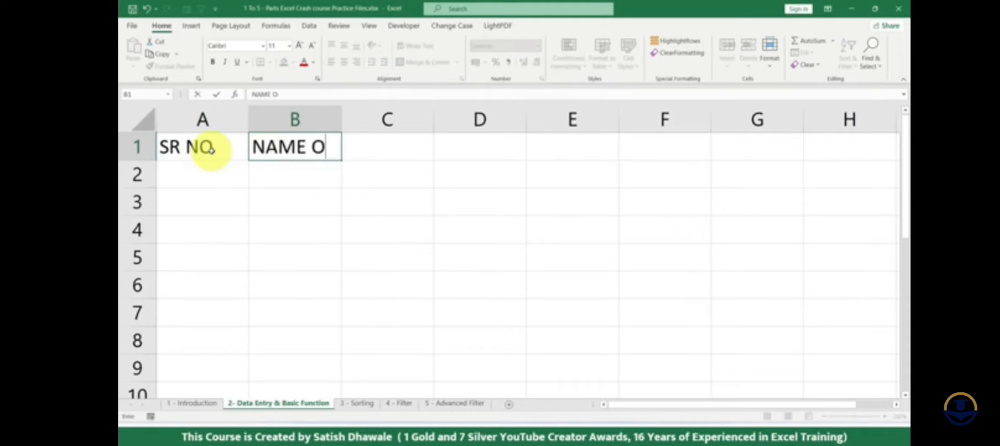
text(F STUDENT)
key(Return)
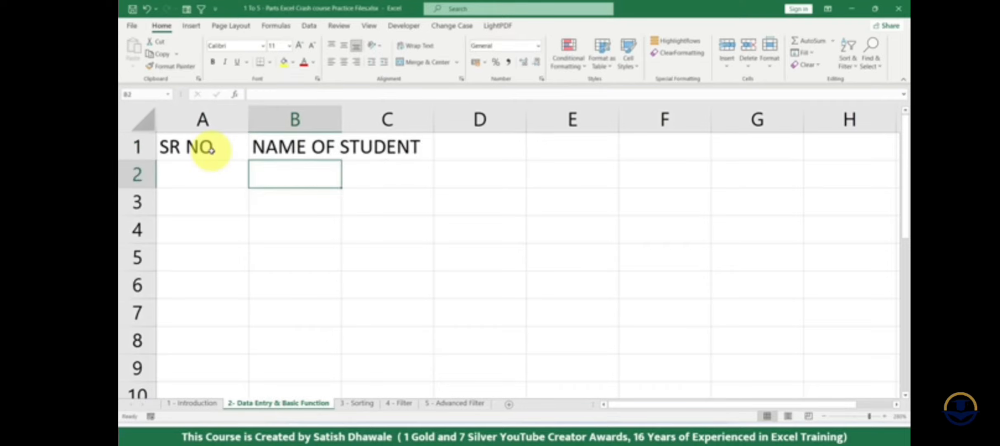
- Try autofitting column B and widening it manually, undoing each width change
click(266, 148)
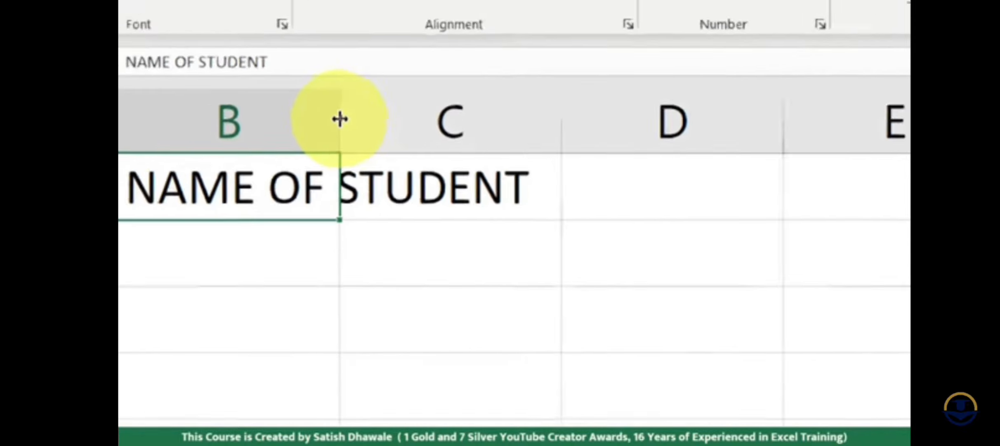
click(339, 119)
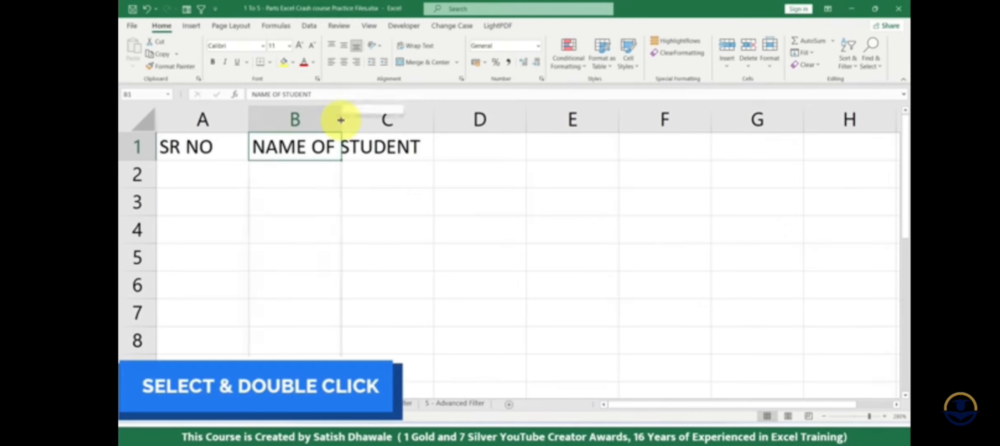
double_click(341, 120)
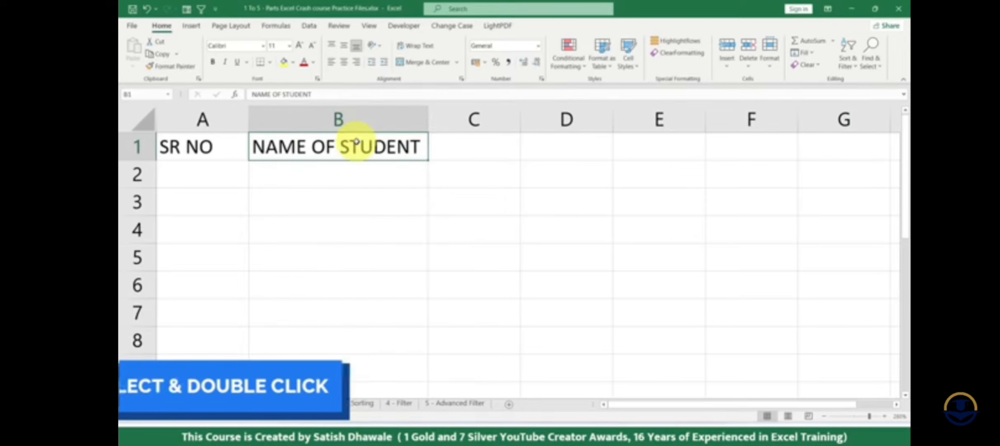
key(ctrl+z)
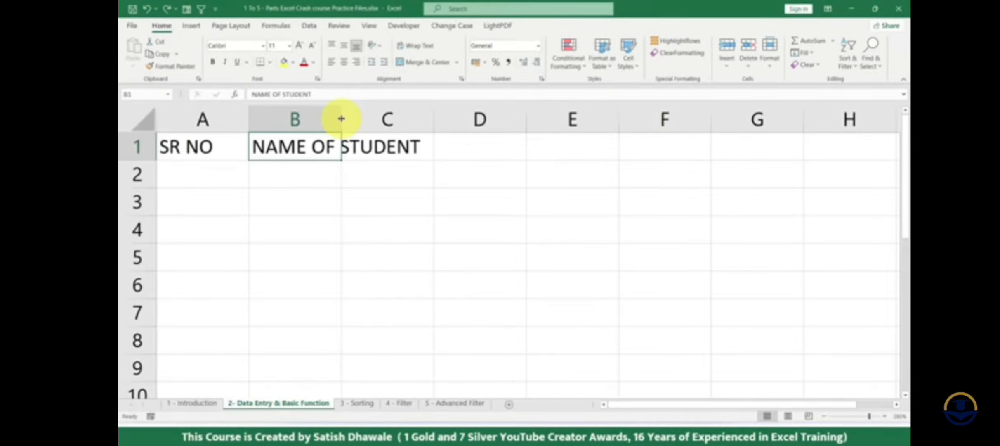
drag(341, 119, 438, 121)
click(347, 121)
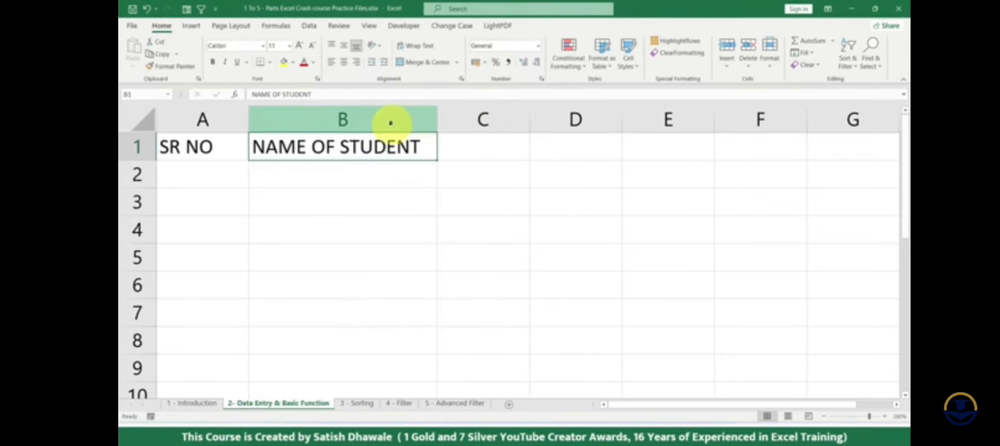
key(ctrl+z)
- Autofit column B to the width of its NAME OF STUDENT heading
drag(342, 121, 381, 122)
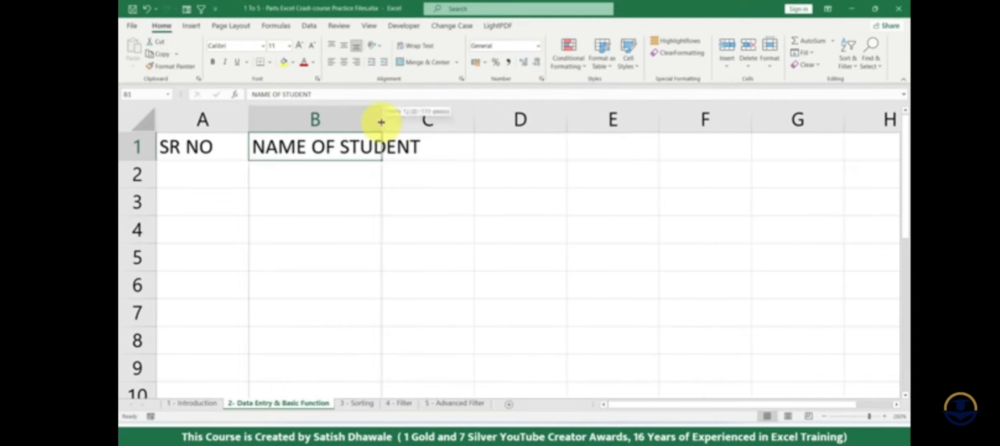
double_click(381, 122)
click(385, 123)
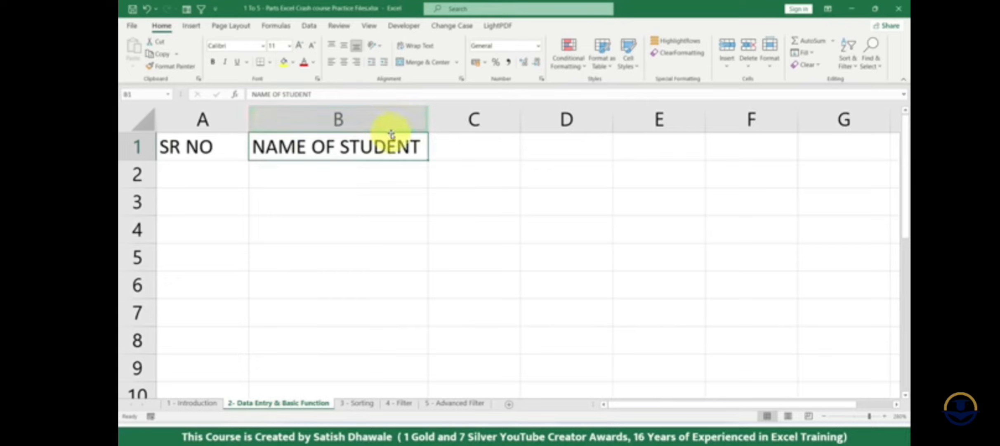
- Enter the subject headings SUB1, SUB2 and SUB3 in cells C1 to E1
click(505, 149)
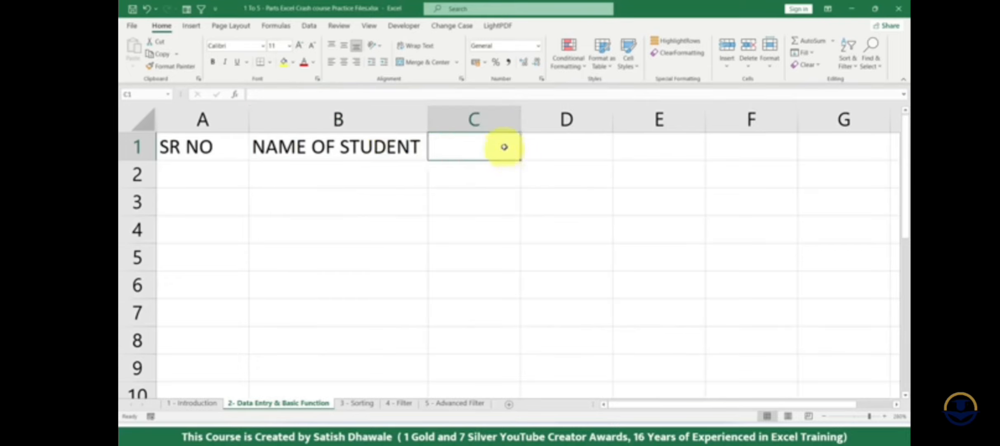
text(SUB1)
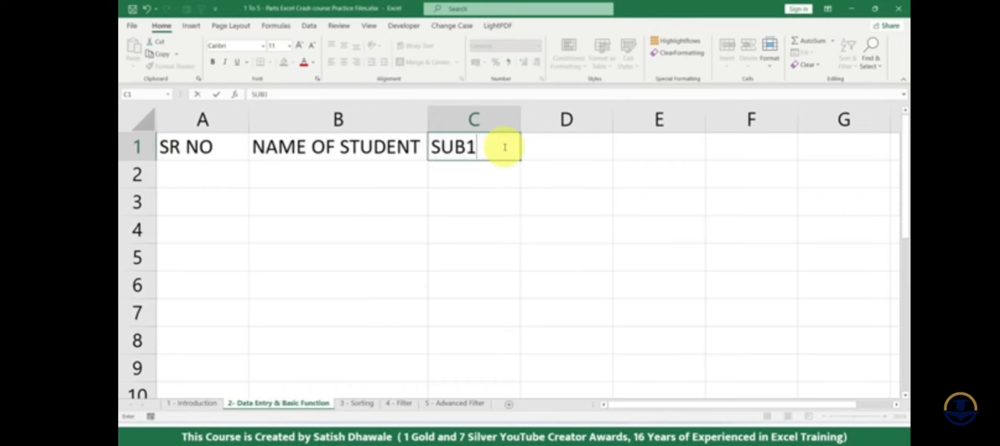
key(Tab)
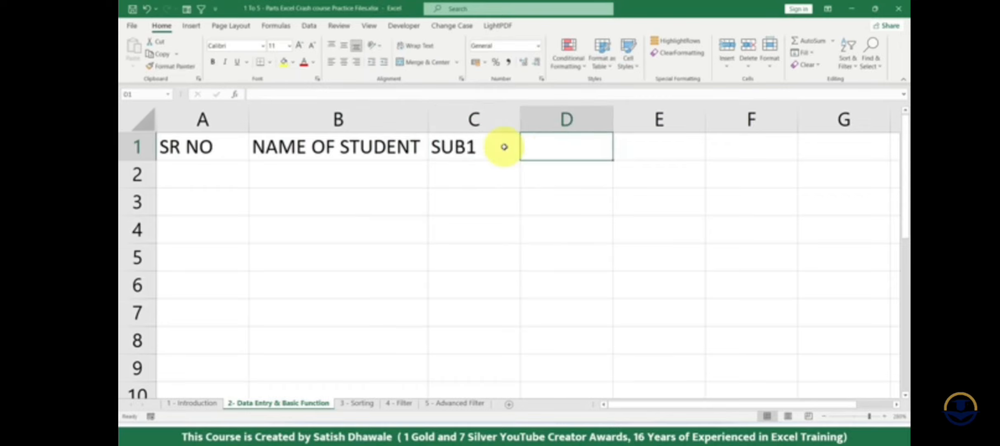
text(SU)
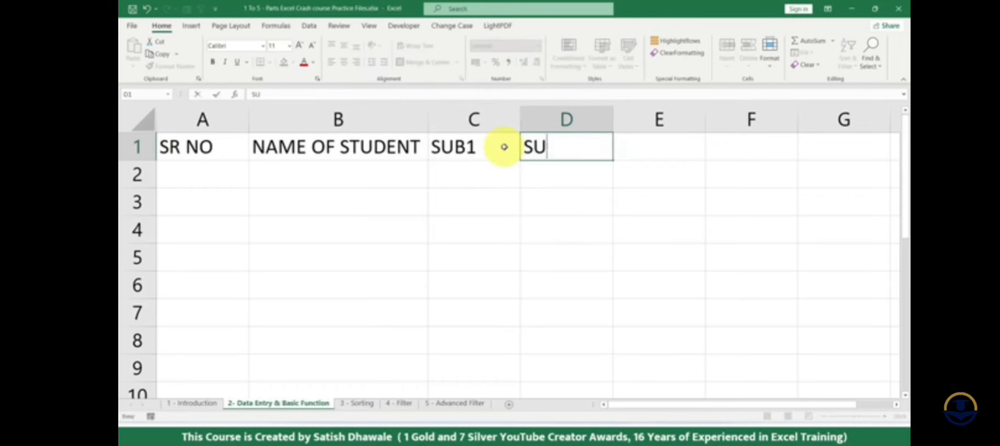
text(B2)
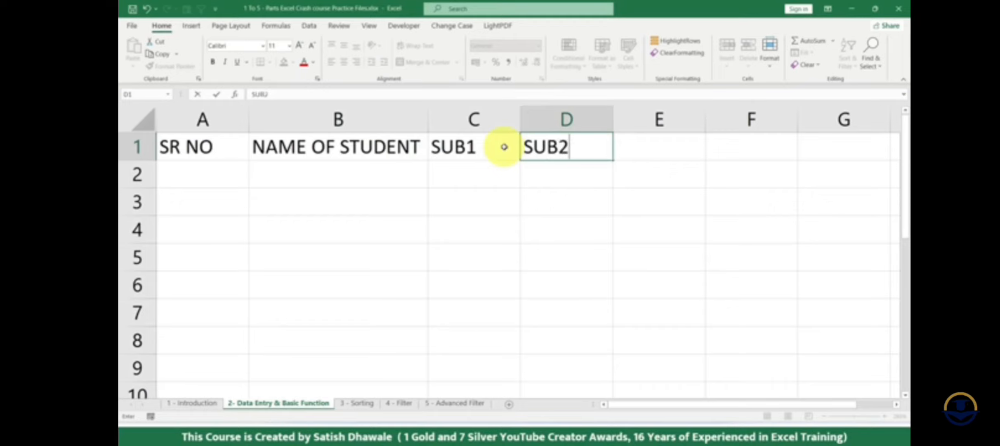
key(Tab)
text(SUB)
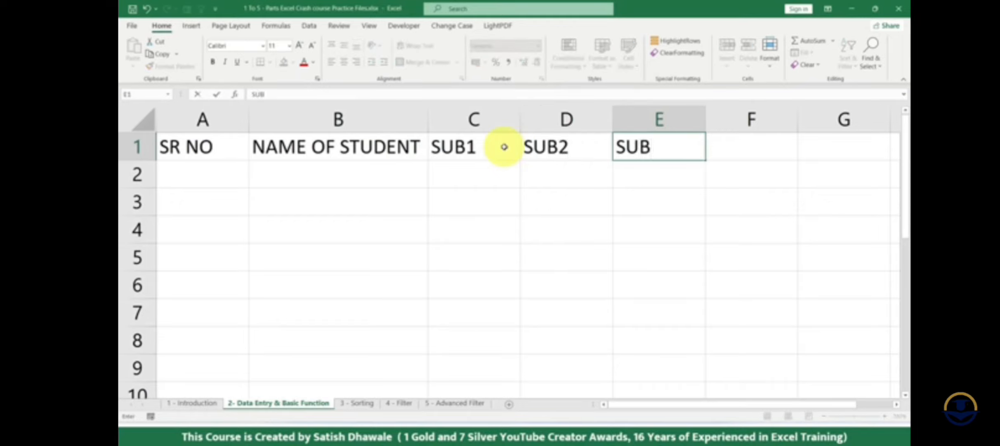
text(3)
key(Tab)
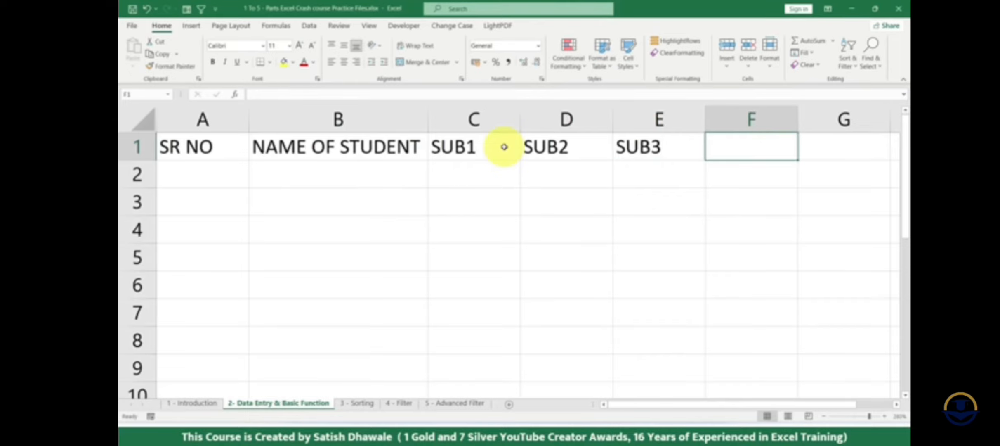
- Enter the headings MAX, MIN, COUNT and AVG in cells F1 to I1
text(MAX)
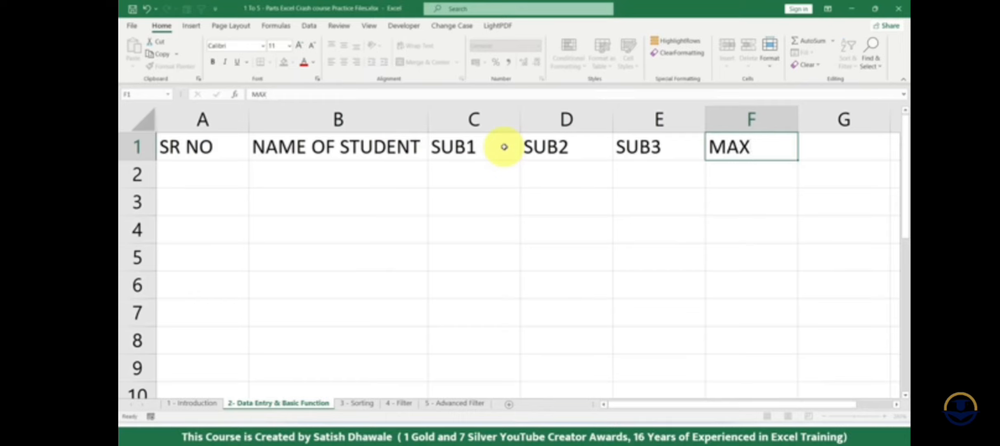
key(Tab)
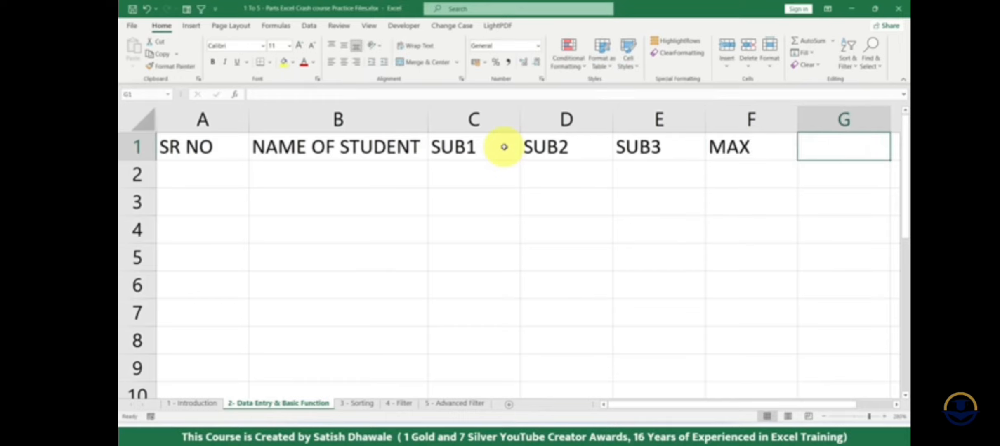
text(MIN)
key(Tab)
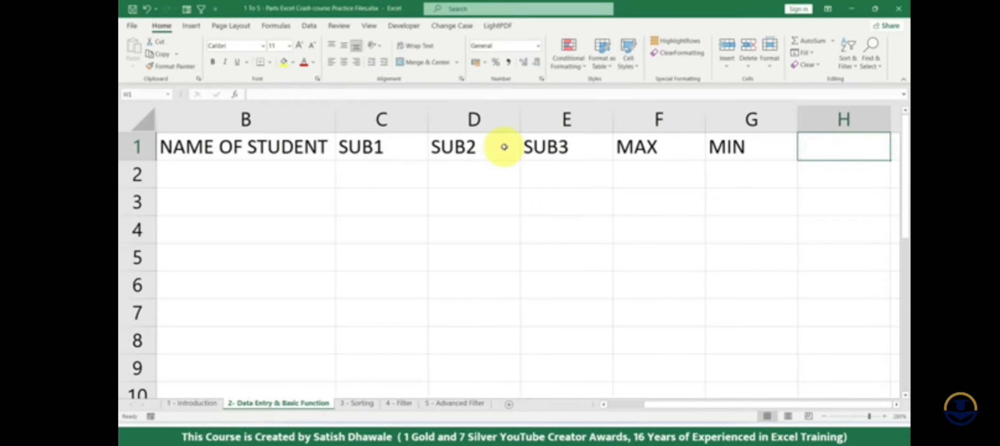
text(COUNT)
key(Tab)
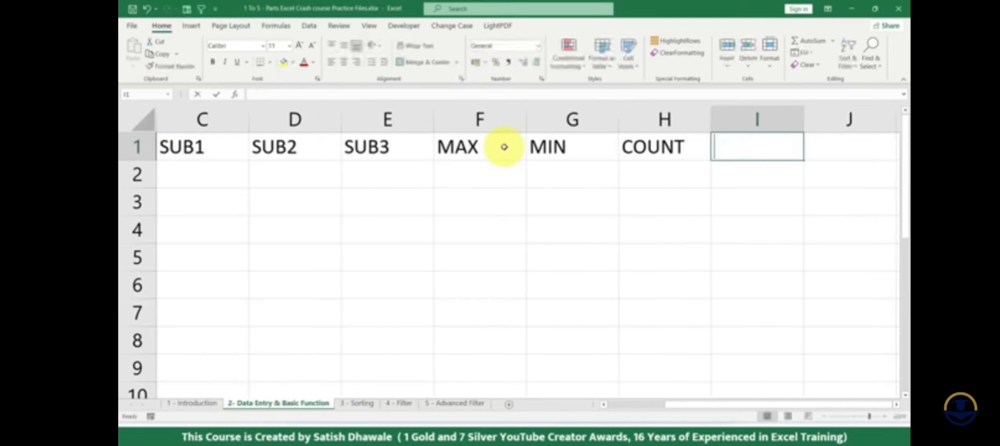
text(AVG)
key(Tab)
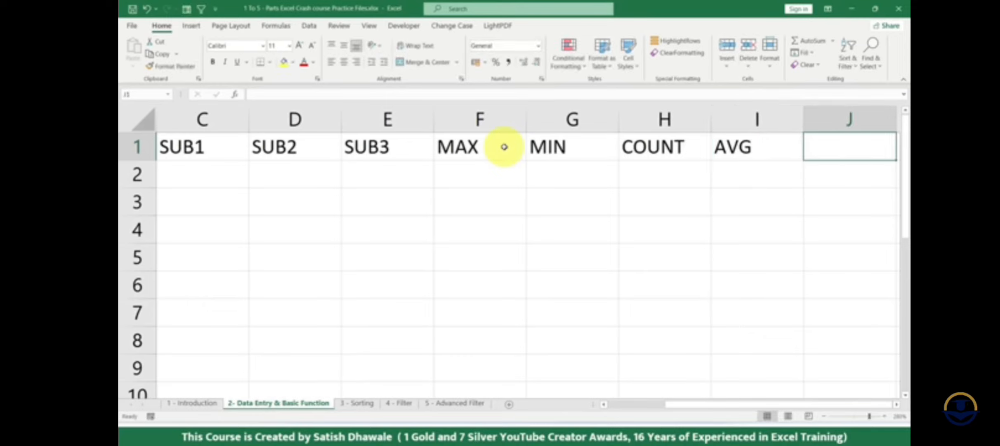
- Enter the heading PERCENTAGE in cell J1
text(PER)
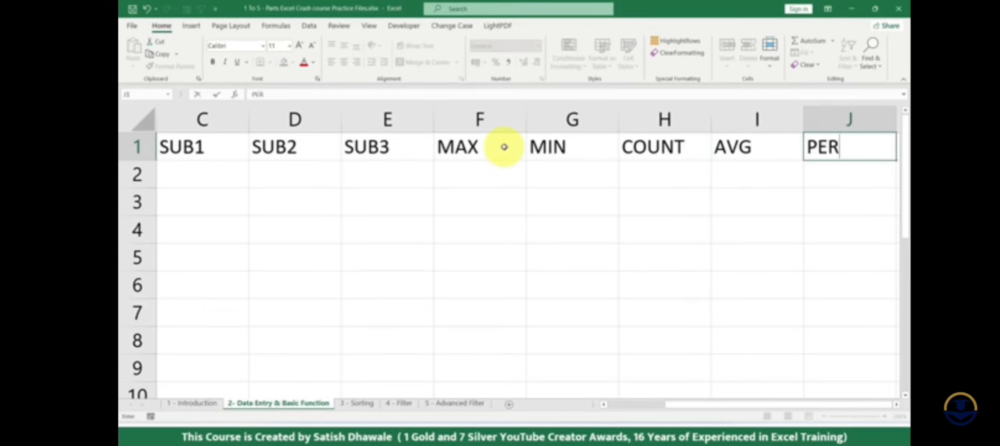
text(CEN)
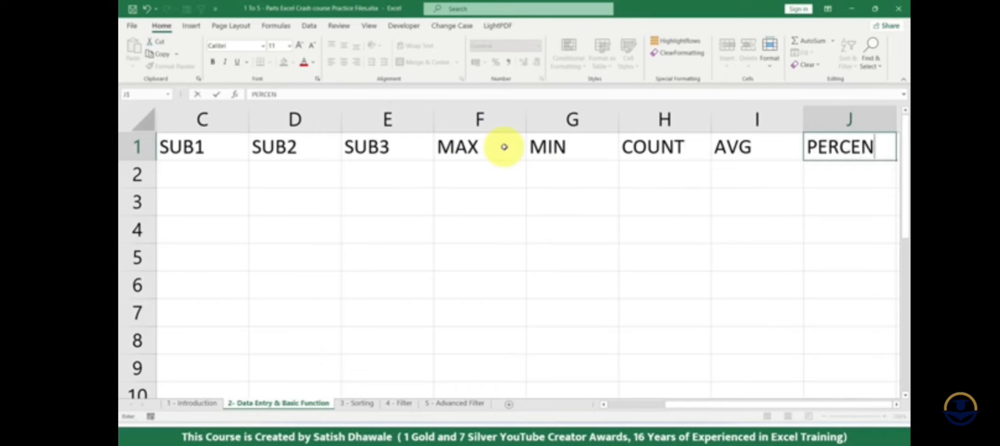
text(TAGE)
key(Return)
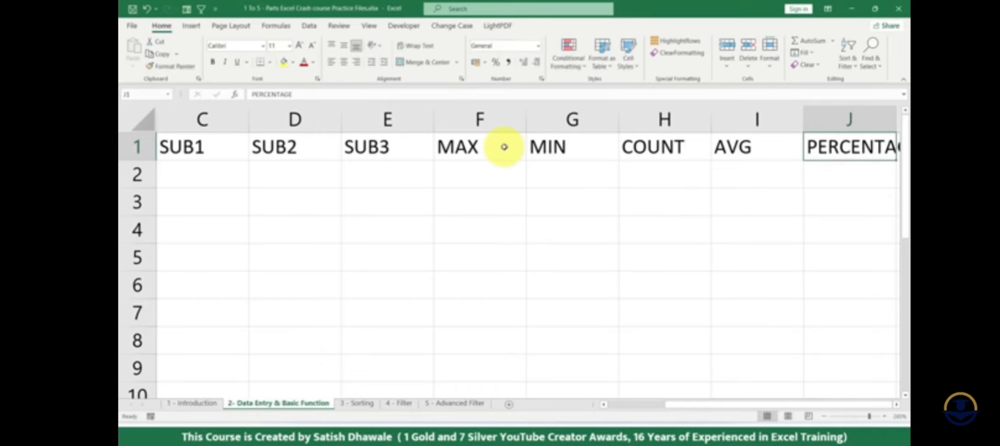
- Replace the heading in cell J1 with %AGE
key(Up)
key(Delete)
text(%)
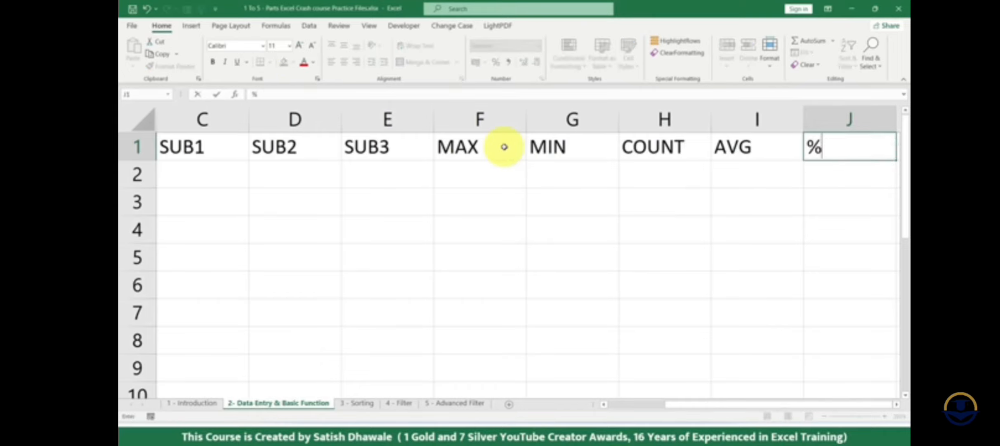
text(AGE)
key(Return)
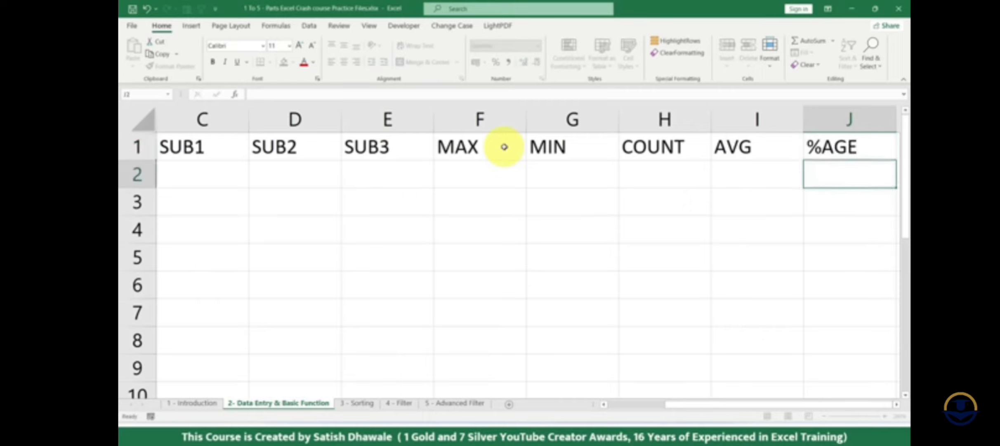
- Review the calculation headings in row 1 from MAX to %AGE, finishing on the empty cell K1
key(Up)
key(Right)
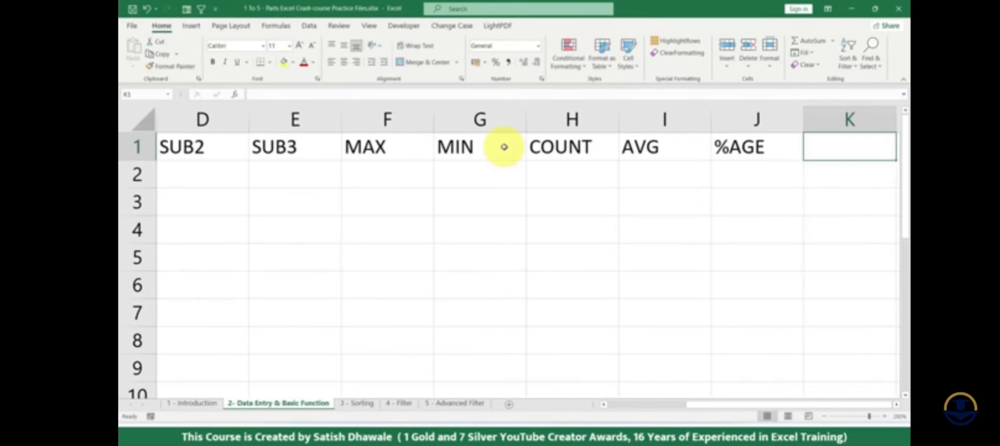
key(Left)
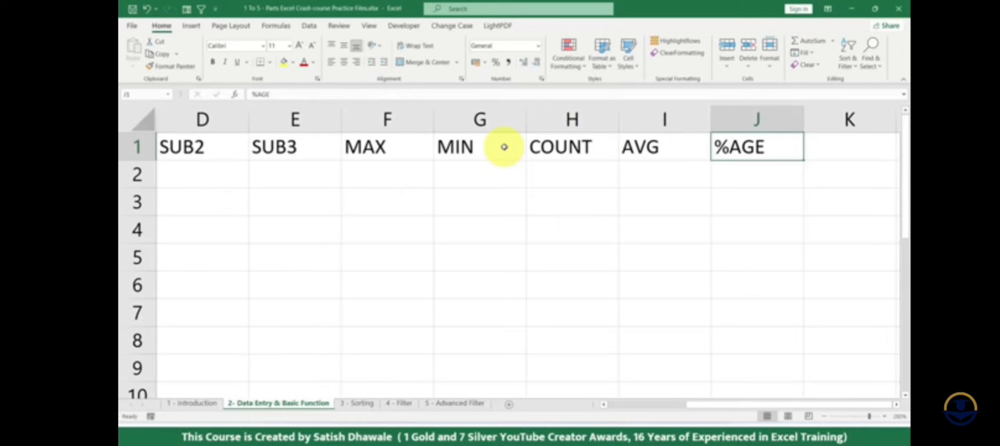
key(Left)
key(Left)
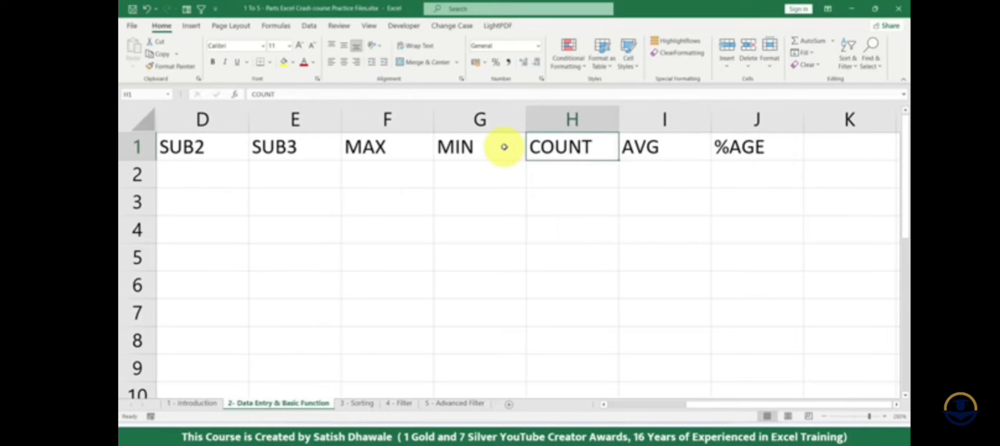
key(Left)
key(Left)
key(Right)
key(Right)
key(Right)
key(Right)
key(Right)
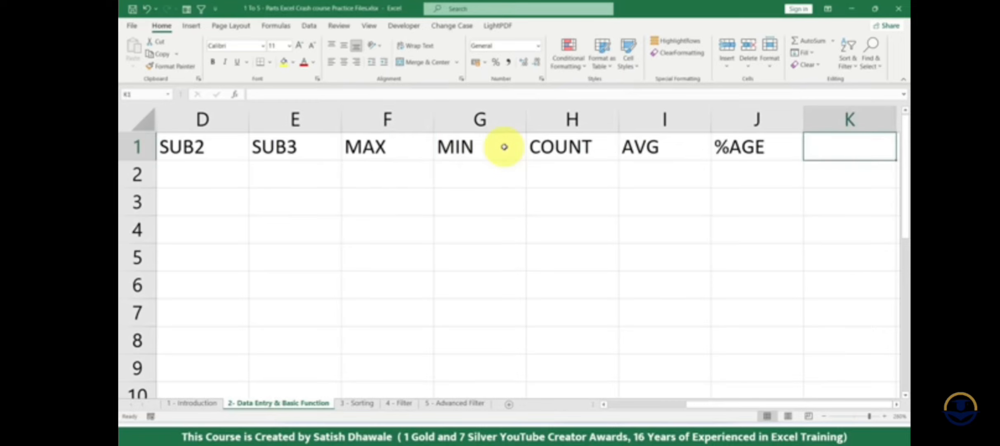
- Enter the heading TOTAL in cell K1 and clear it again
text(TOTAL)
key(Return)
key(Up)
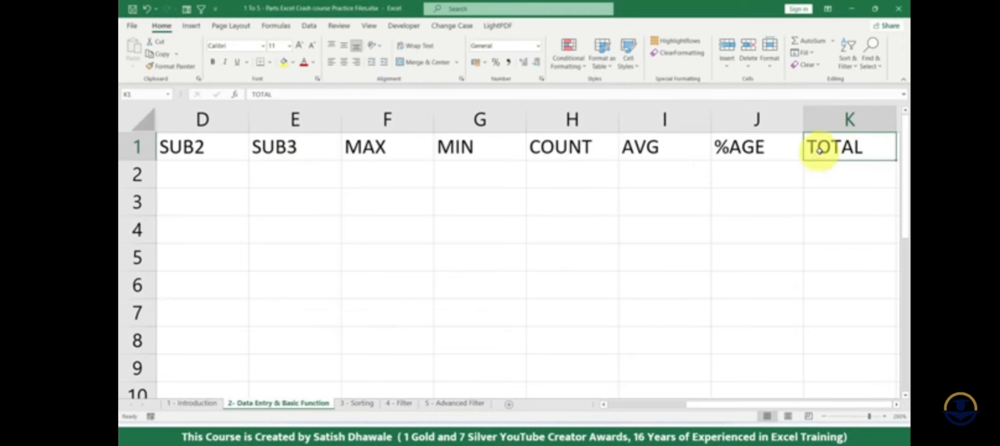
key(Delete)
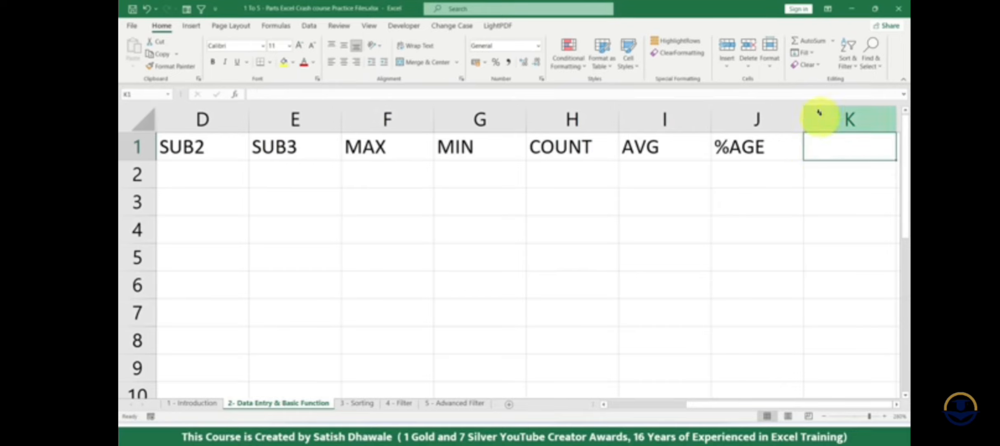
- Examine the headings MAX to AVG and compare columns E and F to find where a TOTAL column belongs
drag(397, 147, 664, 144)
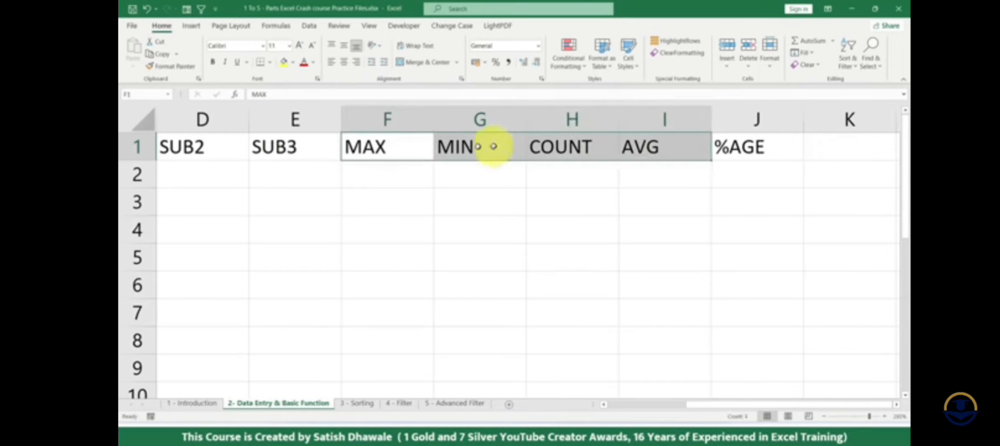
click(386, 120)
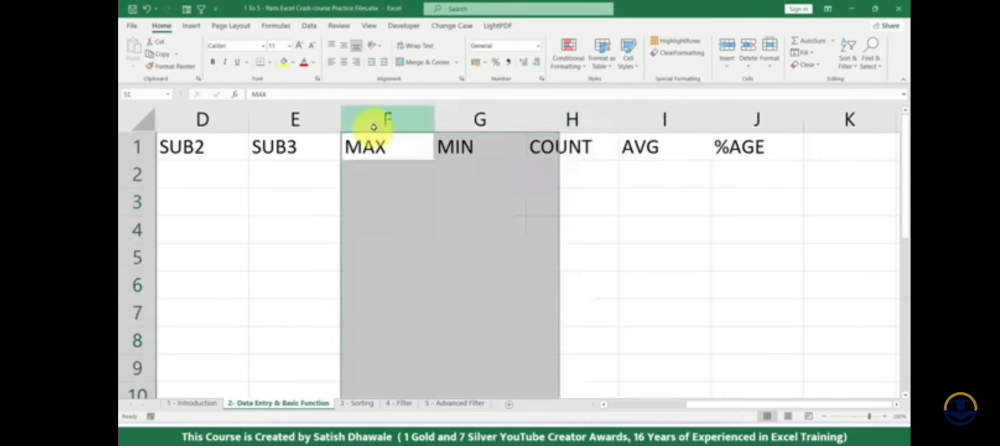
click(326, 121)
click(368, 122)
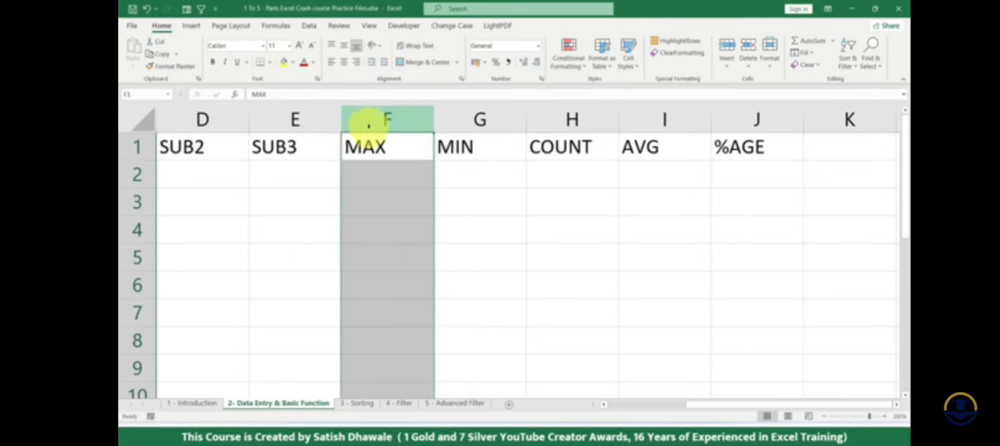
click(331, 119)
click(357, 118)
click(320, 115)
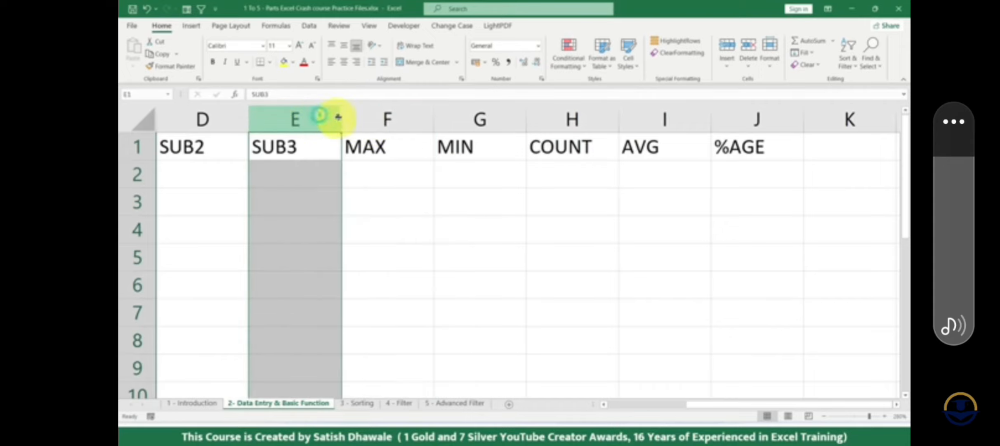
- Insert a blank column before the MAX column and undo the insertion
click(371, 123)
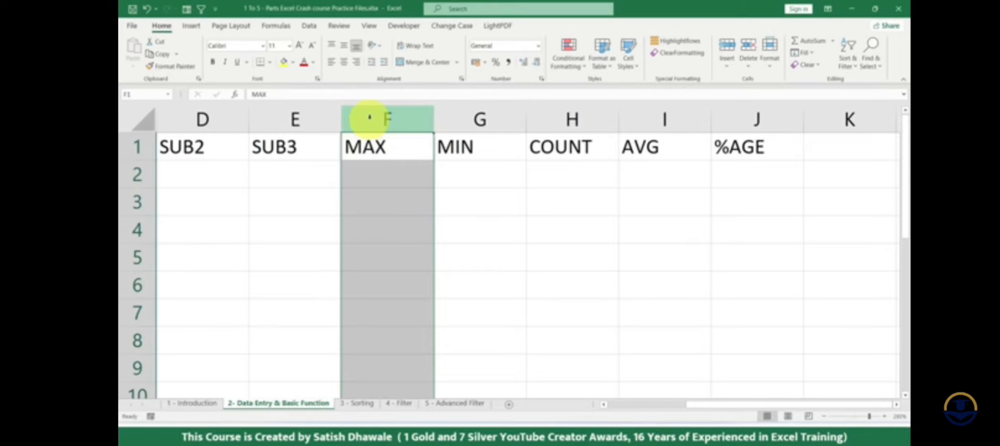
right_click(370, 117)
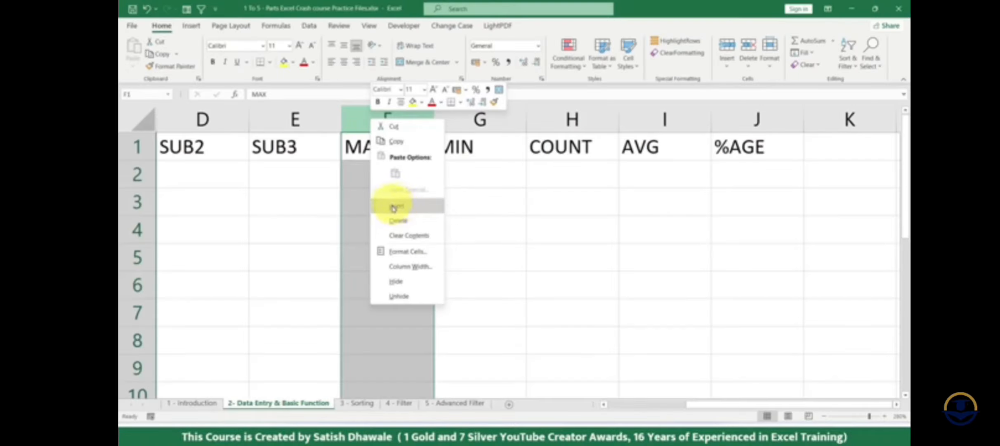
click(394, 206)
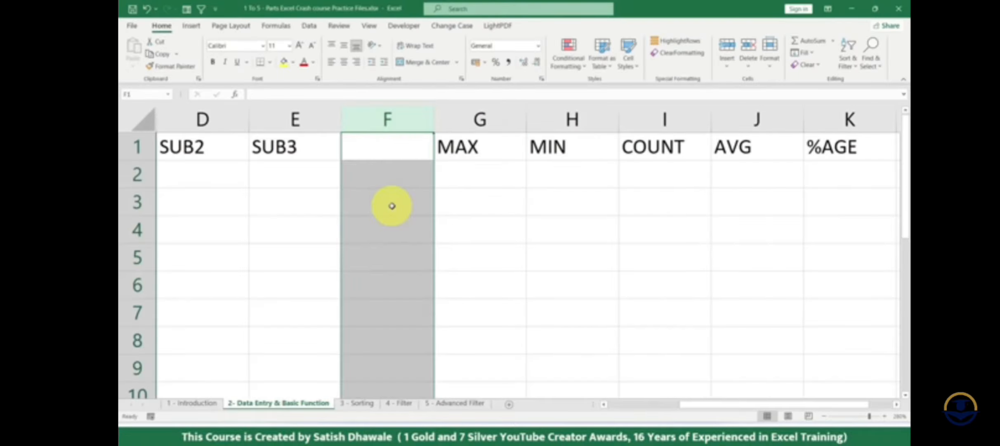
key(ctrl+z)
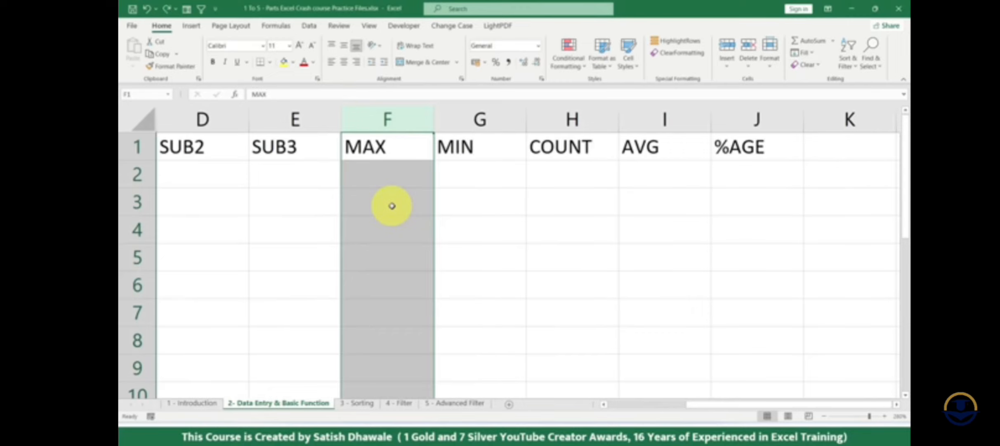
- Practise inserting a blank column at F and deleting it again, repeating the pair several times
click(391, 149)
click(387, 119)
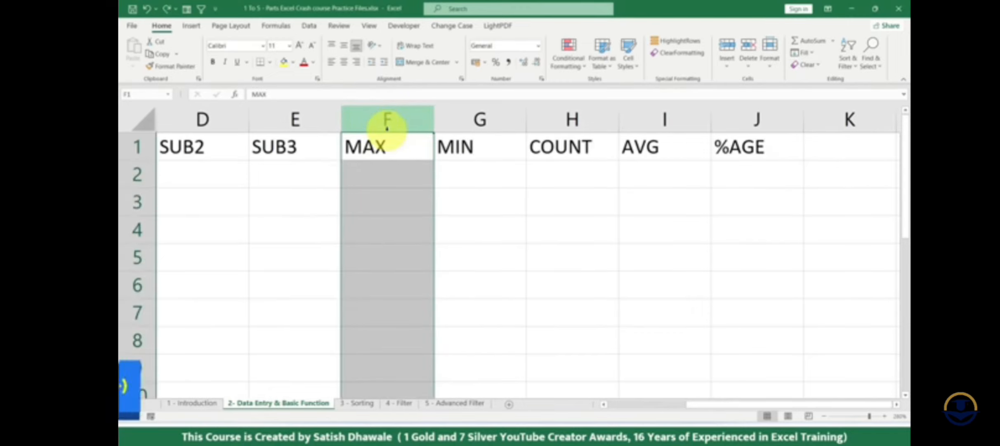
key(ctrl+plus)
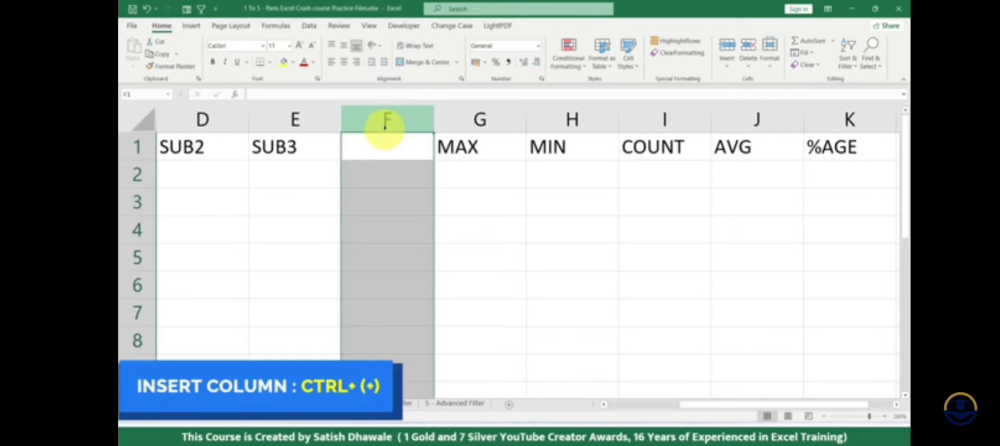
key(ctrl+minus)
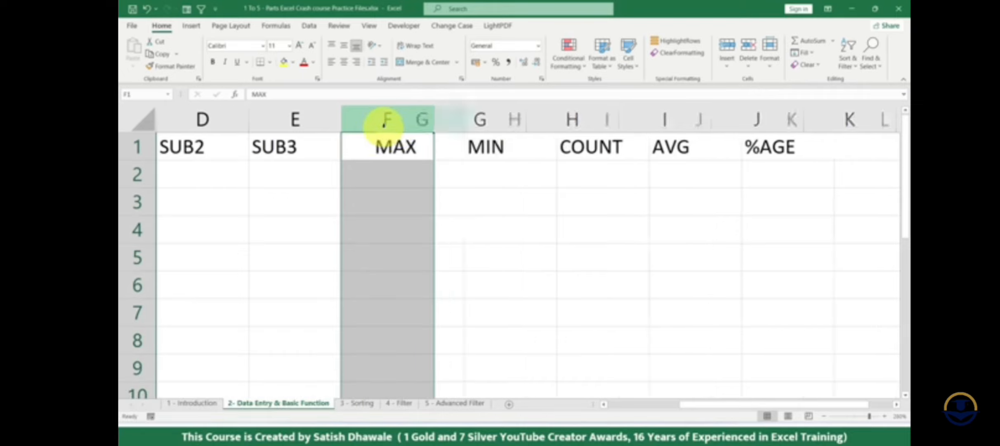
key(ctrl+plus)
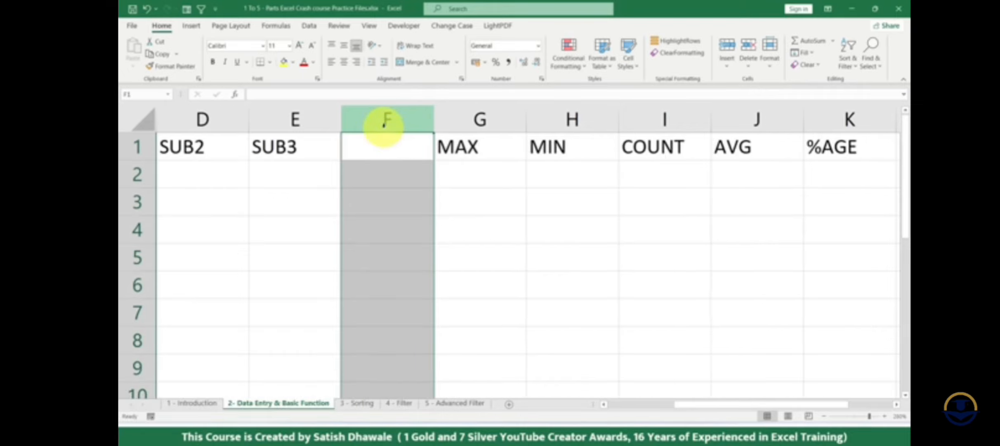
key(ctrl+minus)
key(ctrl+plus)
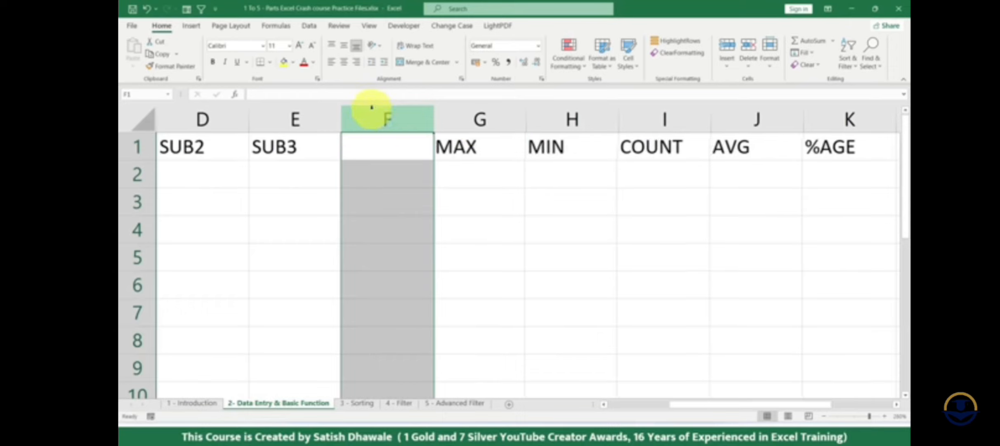
key(ctrl+minus)
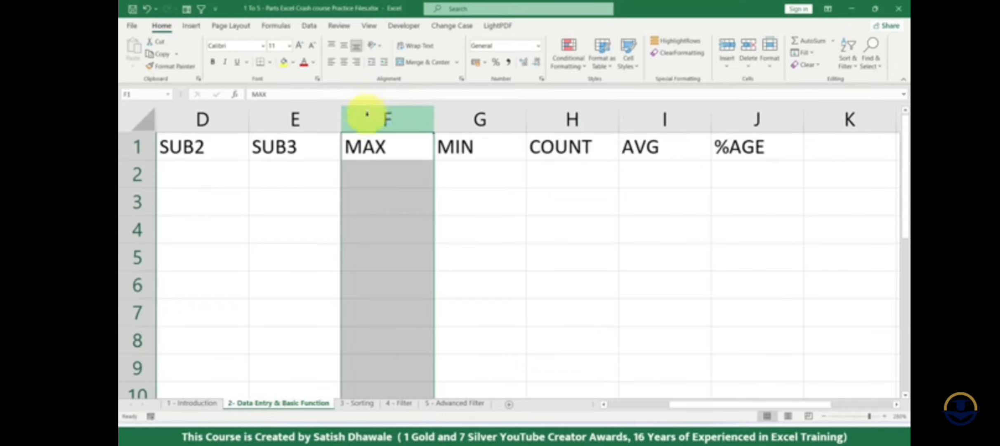
right_click(369, 122)
click(400, 209)
right_click(394, 120)
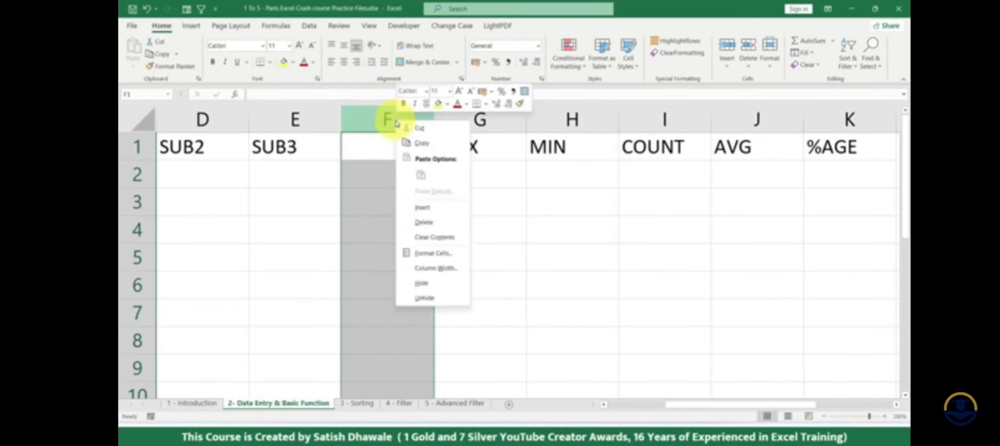
click(422, 216)
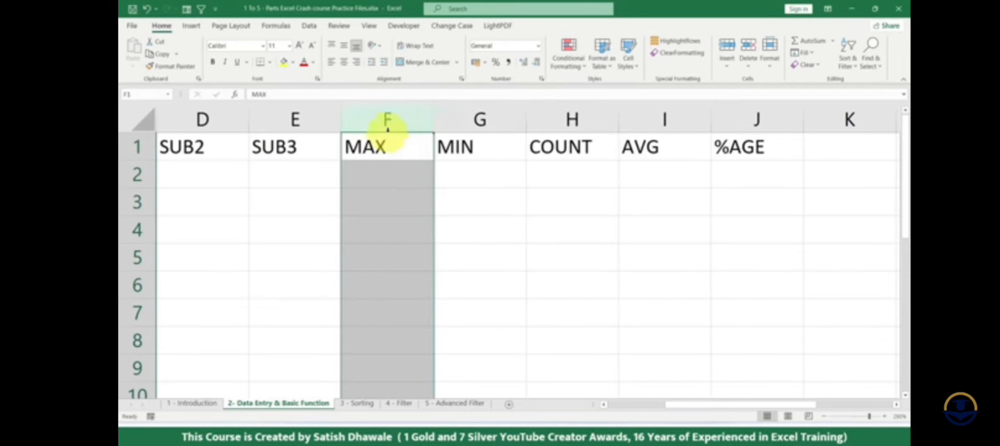
- Insert a new column between SUB3 and MAX and enter the heading TOTAL in cell F1
right_click(387, 122)
click(407, 211)
click(384, 156)
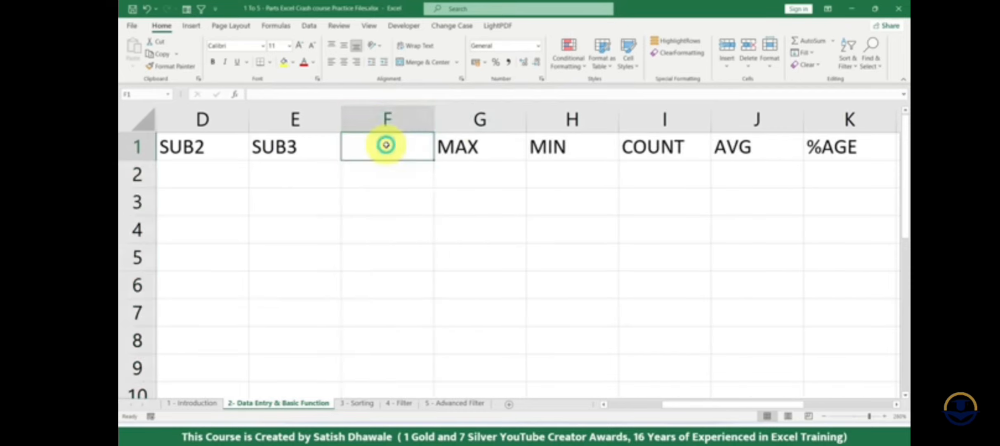
text(TOTAL)
key(Return)
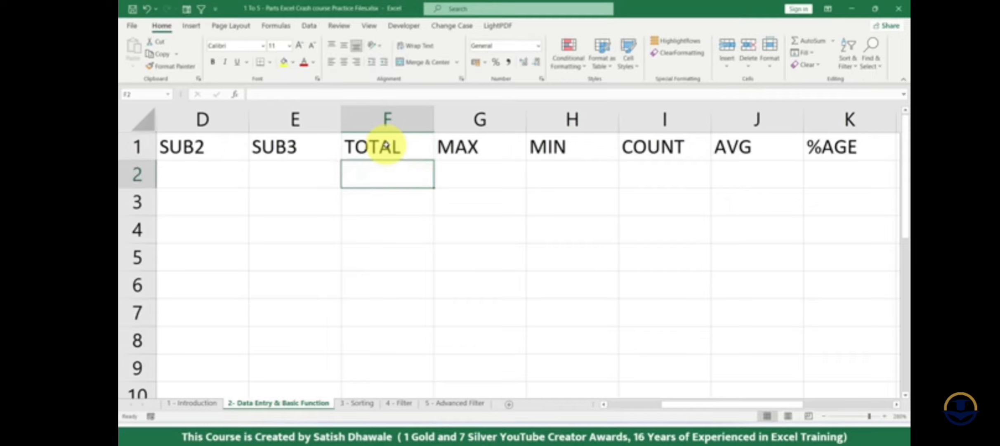
- Enter the serial numbers 1, 2 and 3 in cells A2 to A4 under SR NO
drag(837, 147, 208, 156)
click(207, 156)
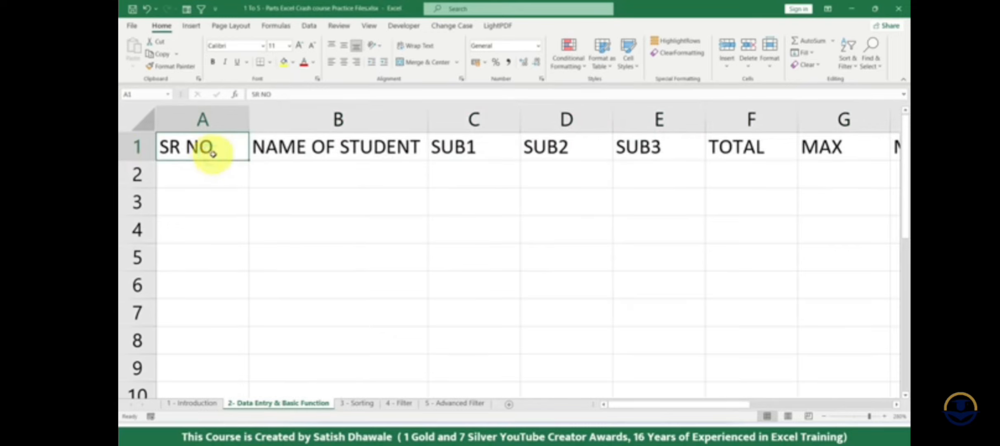
click(203, 165)
text(1)
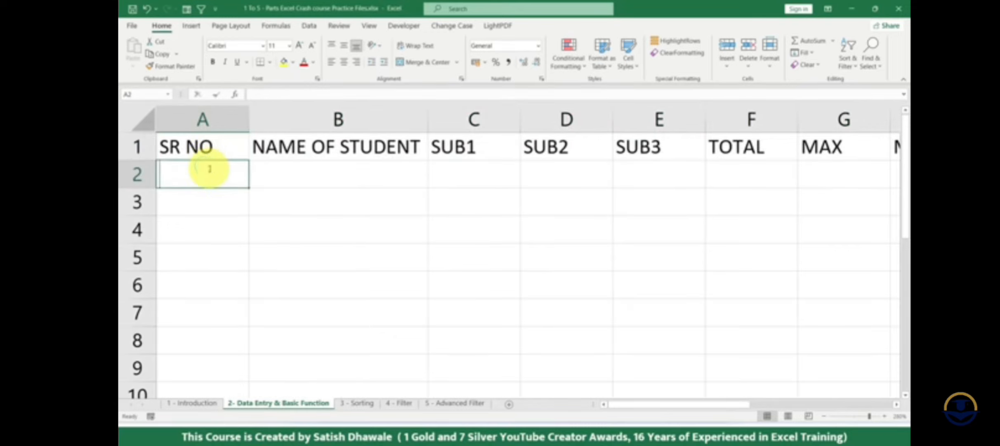
key(Return)
text(2)
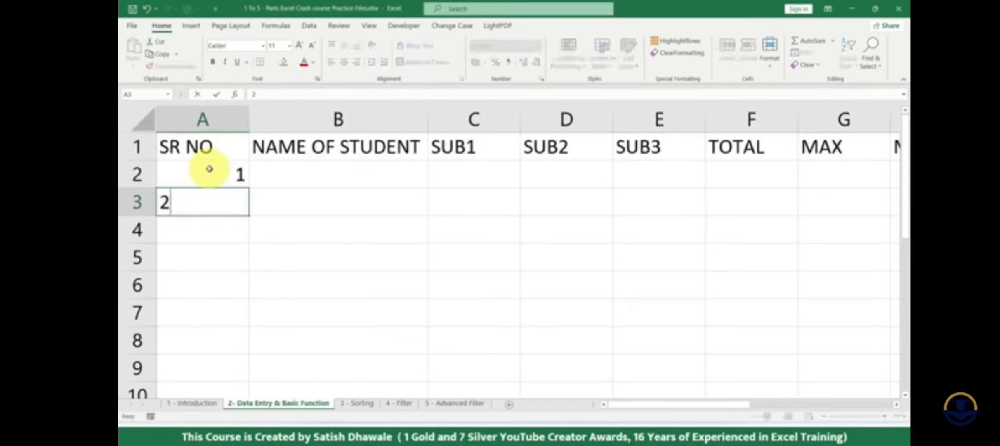
key(Return)
text(3)
key(Return)
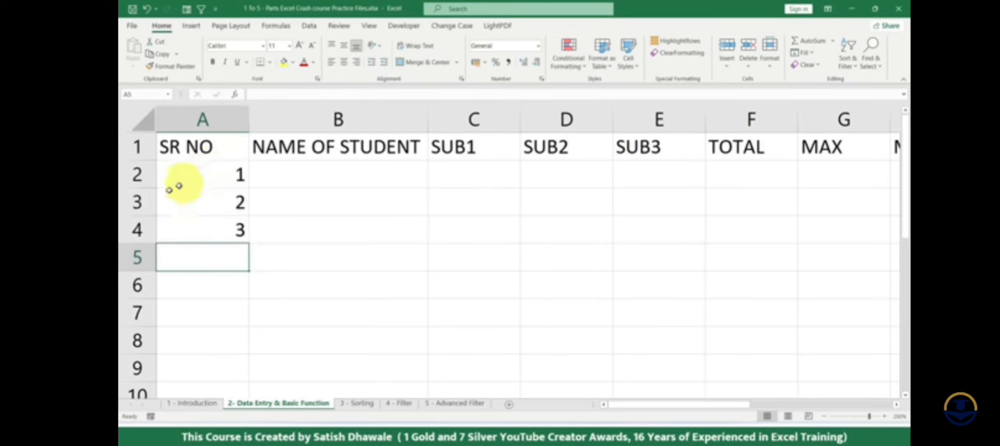
- Replace the serial numbers in cells A3 and A4 with 3 and 4
click(137, 202)
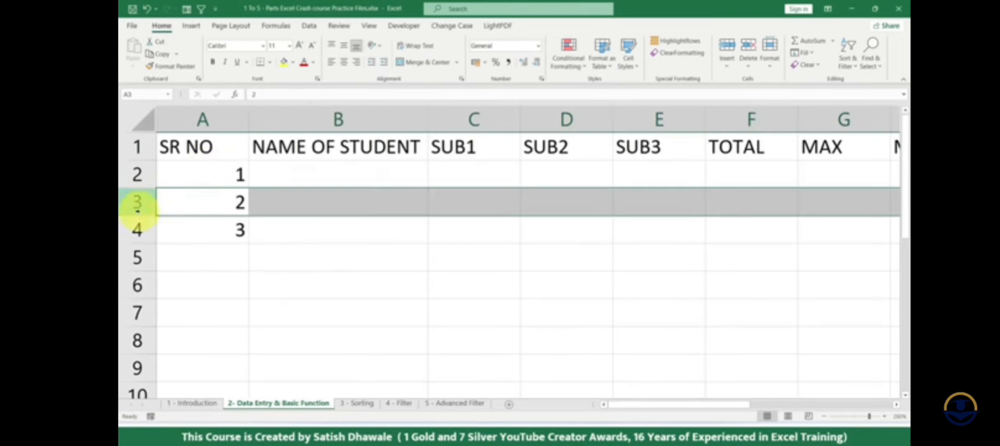
click(197, 203)
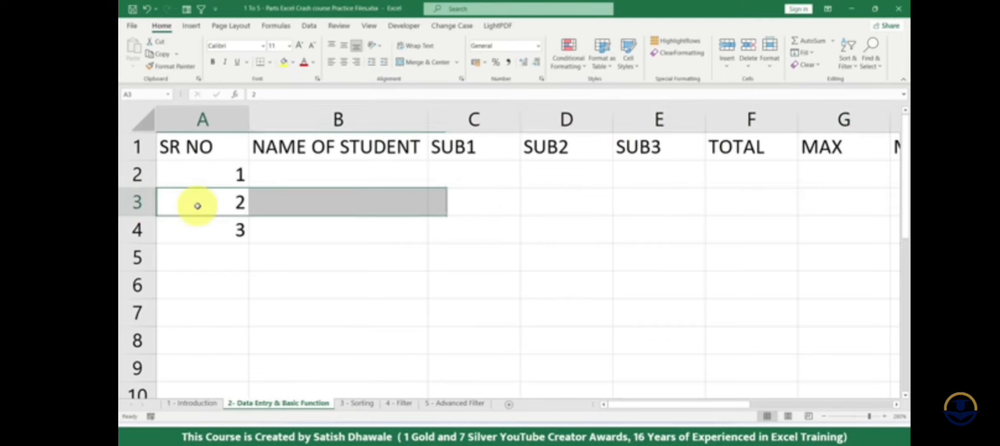
text(3)
key(Return)
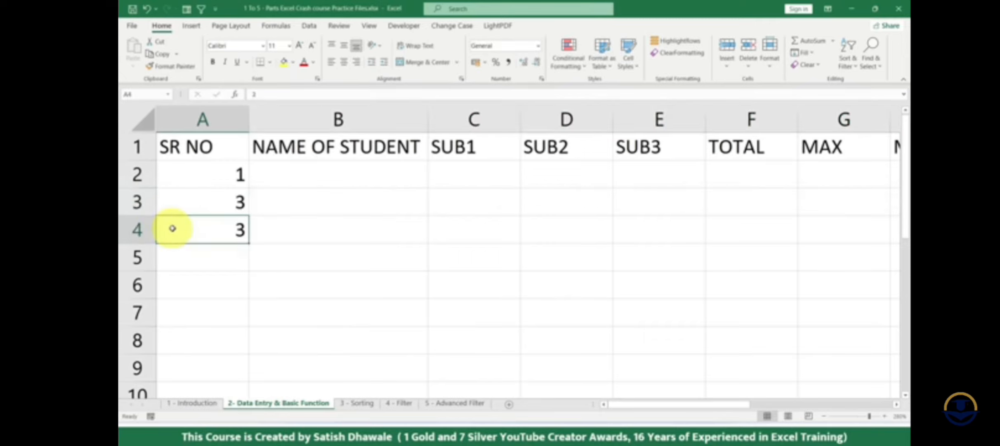
text(4)
key(Return)
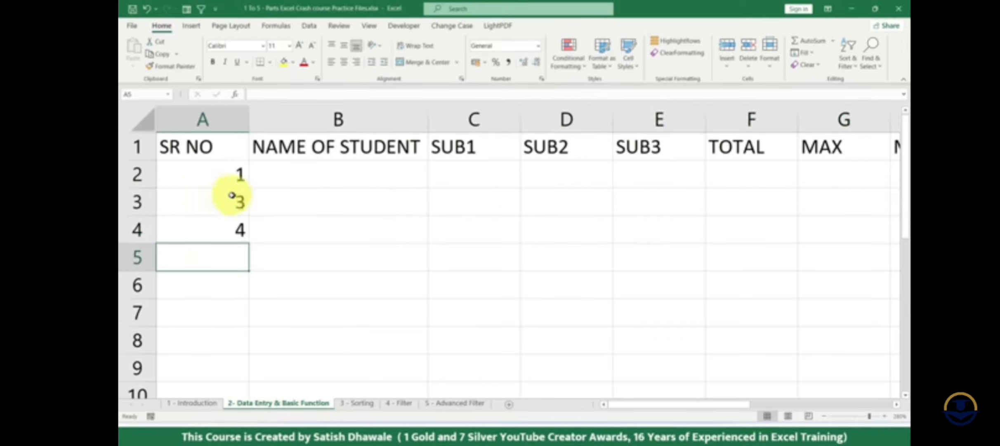
- Try inserting a blank row above row 3 twice, undoing the insertion each time
click(139, 200)
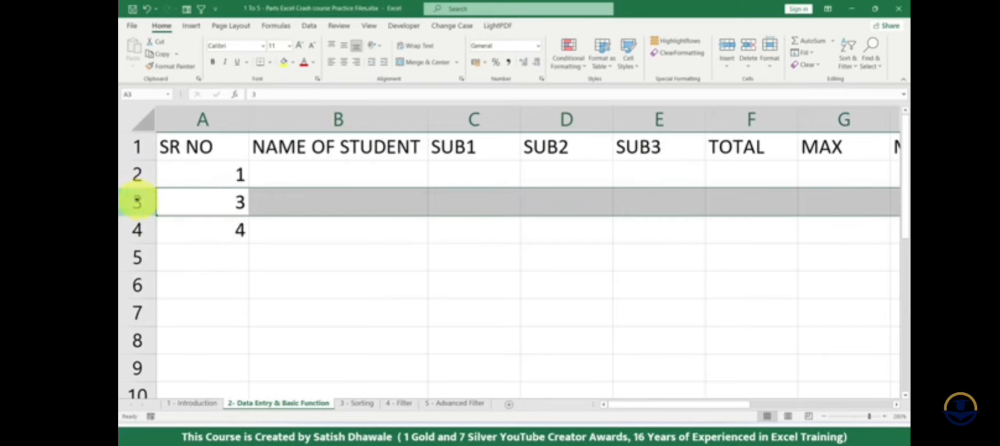
key(ctrl+plus)
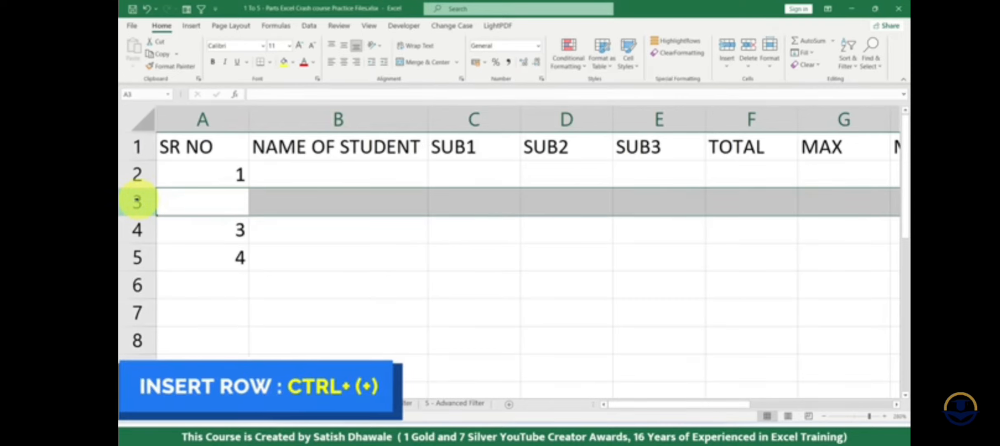
key(ctrl+z)
right_click(144, 203)
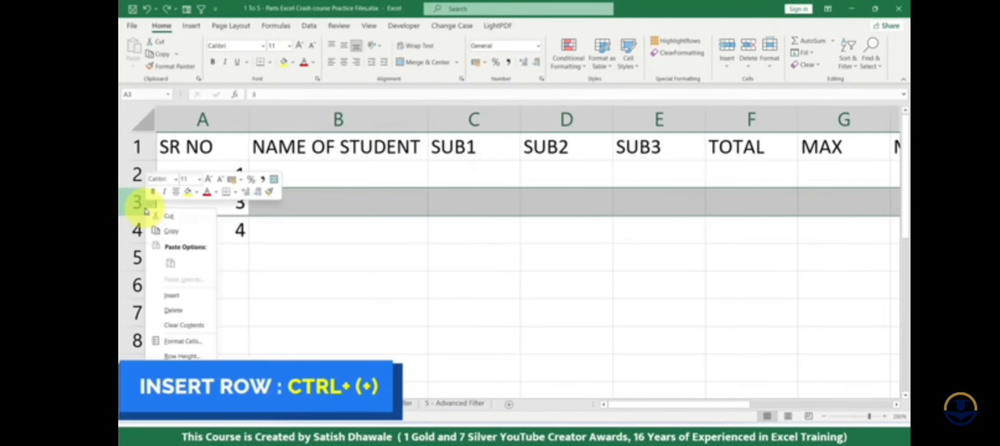
click(174, 295)
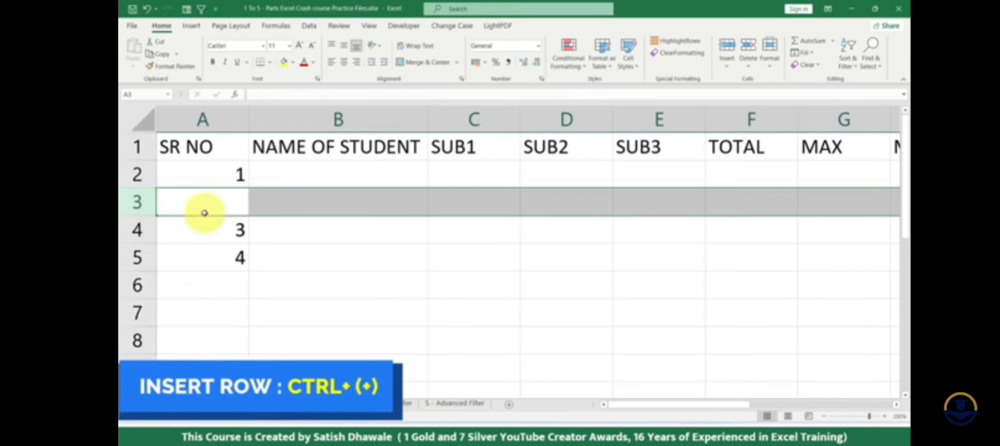
key(ctrl+z)
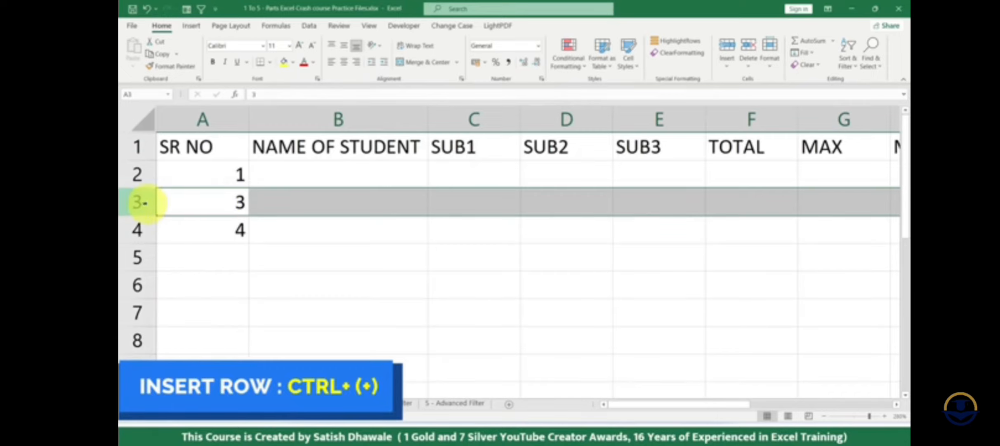
- Insert a blank row between serial numbers 1 and 3, and select cells A2 to A5
key(ctrl+plus)
key(ctrl+z)
key(ctrl+plus)
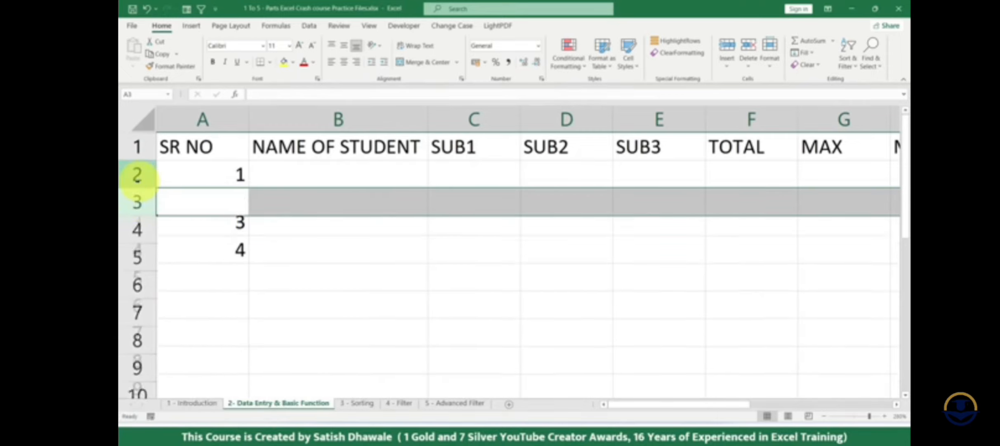
drag(178, 178, 212, 259)
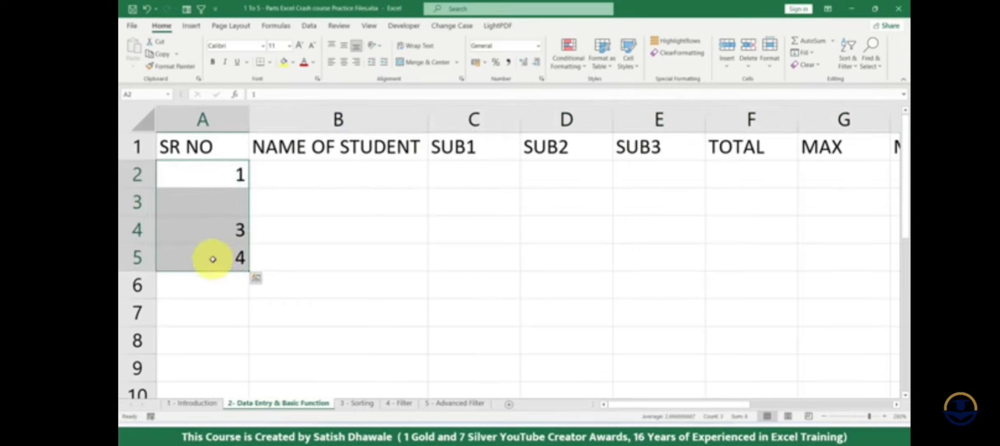
- Clear cells A2 to A5 and enter the serial numbers 1, 2 and 3 in cells A2 to A4
key(Delete)
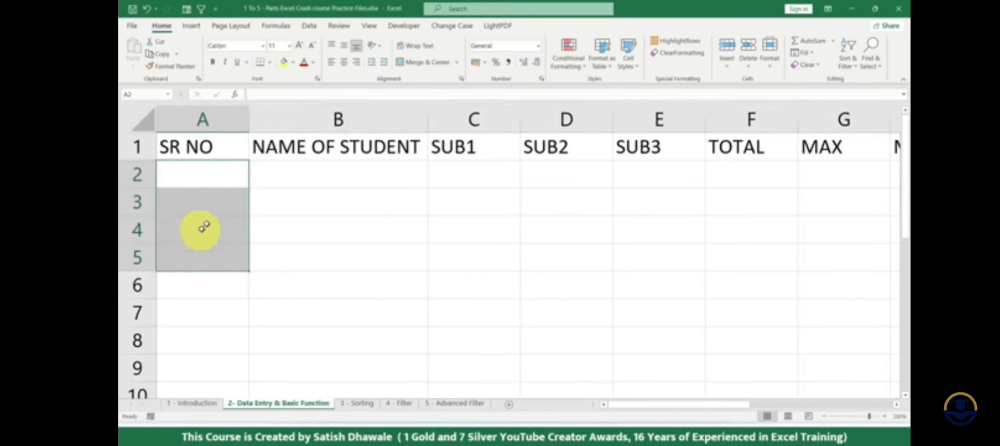
click(227, 174)
text(1)
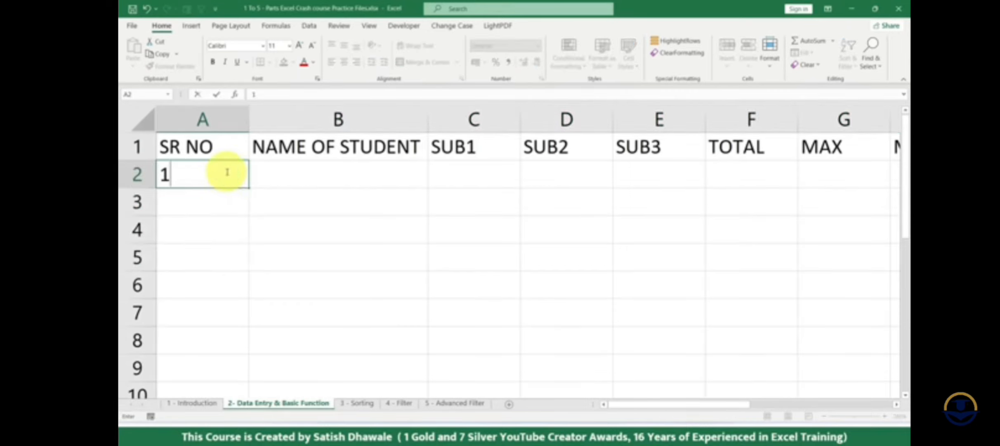
key(Return)
text(2)
key(Return)
text(3)
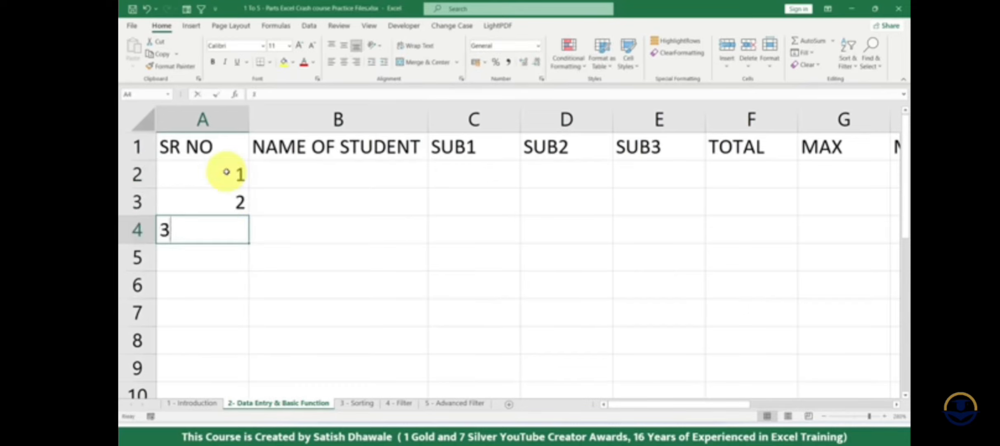
key(Return)
- Delete the serial numbers in A4, A3 and A2, and enter 1 in cell A2
key(Up)
key(Delete)
key(Up)
key(Delete)
key(Up)
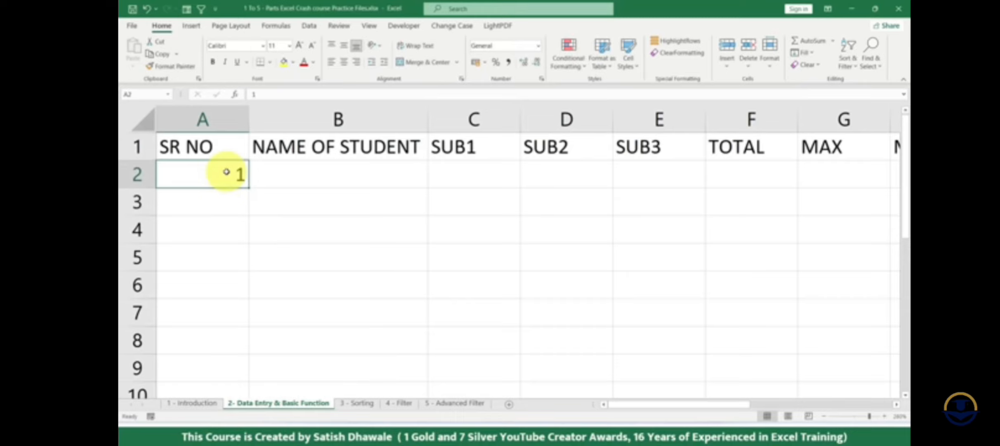
key(Delete)
text(1)
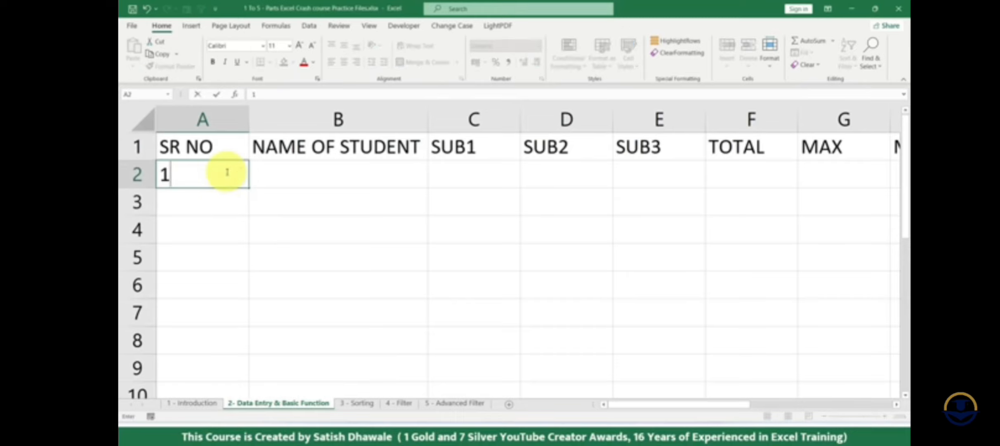
key(Return)
key(Up)
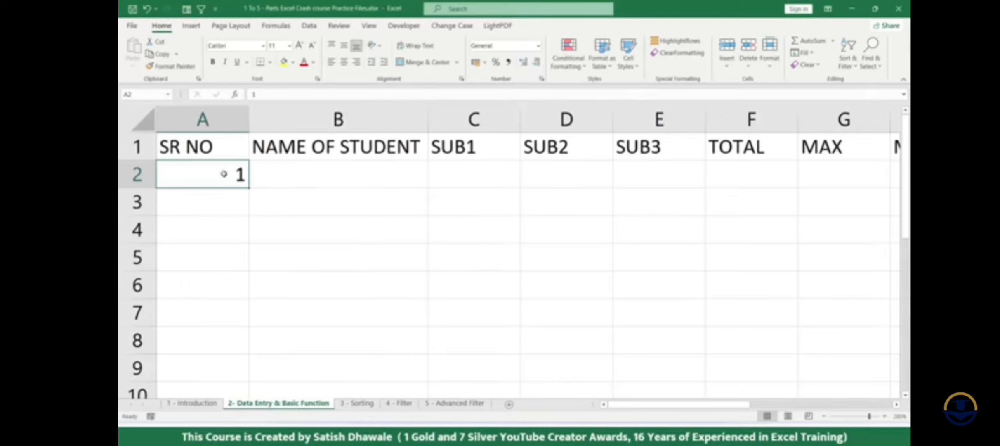
drag(338, 192, 344, 316)
drag(480, 213, 487, 330)
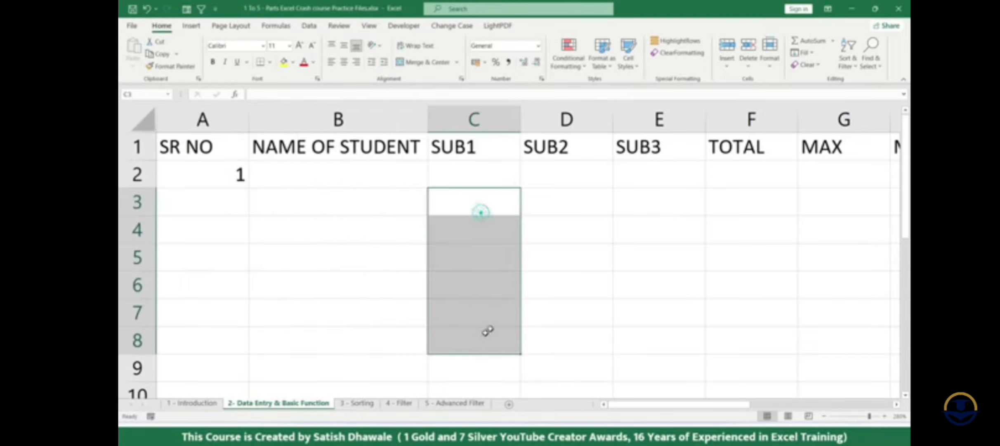
drag(565, 200, 569, 299)
click(218, 173)
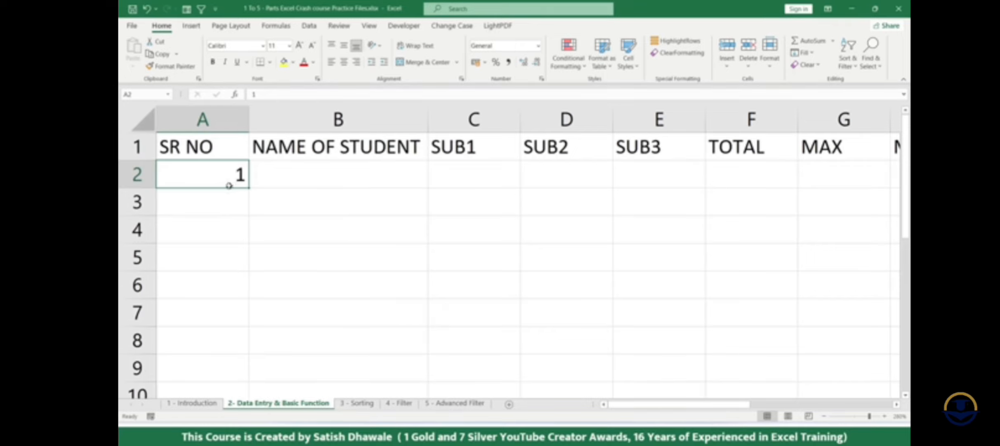
- Try filling the serial number in A2 down column A several times, undoing each fill
mouse_move(224, 191)
mouse_down()
mouse_move(383, 152)
mouse_move(470, 175)
mouse_move(466, 190)
mouse_move(301, 196)
mouse_move(232, 186)
mouse_up()
drag(249, 189, 250, 351)
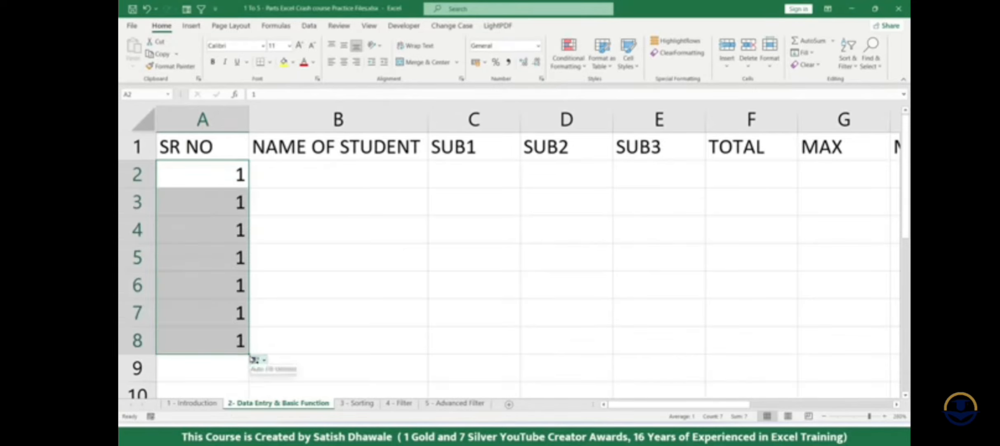
key(ctrl+z)
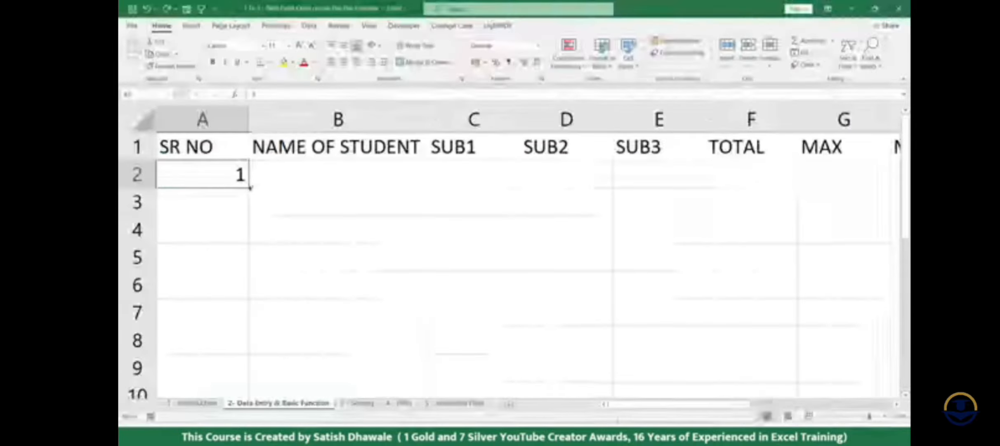
drag(250, 188, 249, 373)
key(ctrl+z)
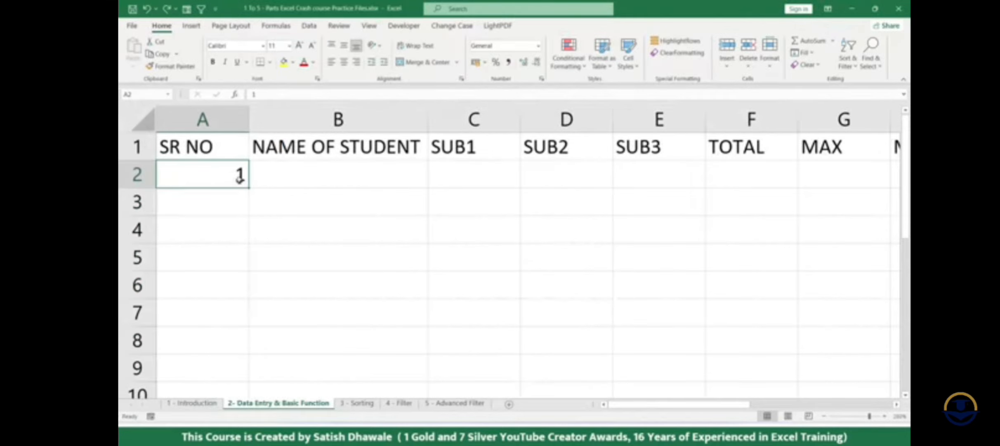
drag(249, 190, 253, 363)
key(ctrl+z)
drag(229, 188, 230, 193)
key(ctrl+z)
- Enter 2 in cell A3, try filling the series from A2 and A3 down to row 8, and undo the fill
click(231, 187)
click(242, 199)
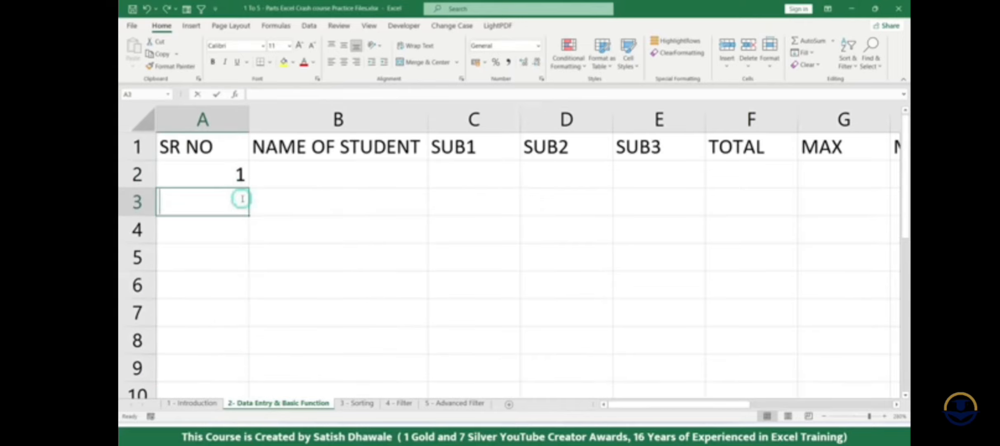
text(2)
key(Return)
drag(226, 173, 249, 353)
key(ctrl+z)
- Replace the value in A3 with 5 and fill the series from A2 and A3 down to A8
click(237, 202)
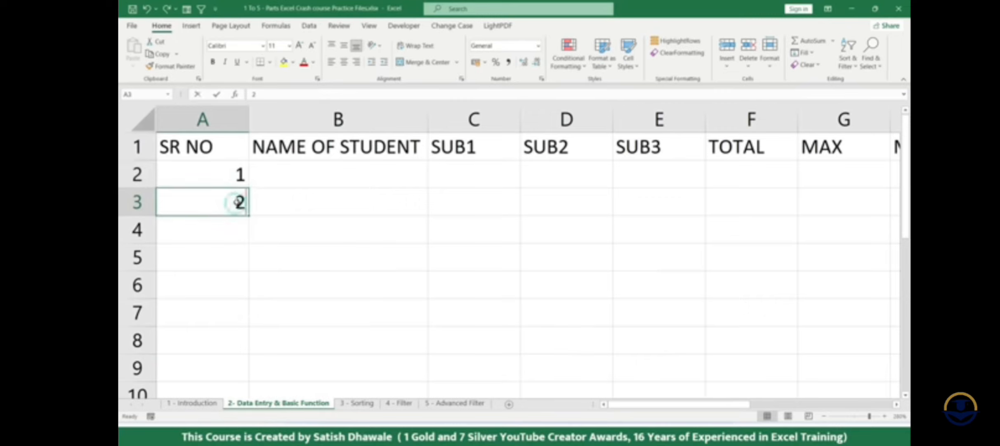
text(5)
key(Return)
drag(237, 175, 249, 352)
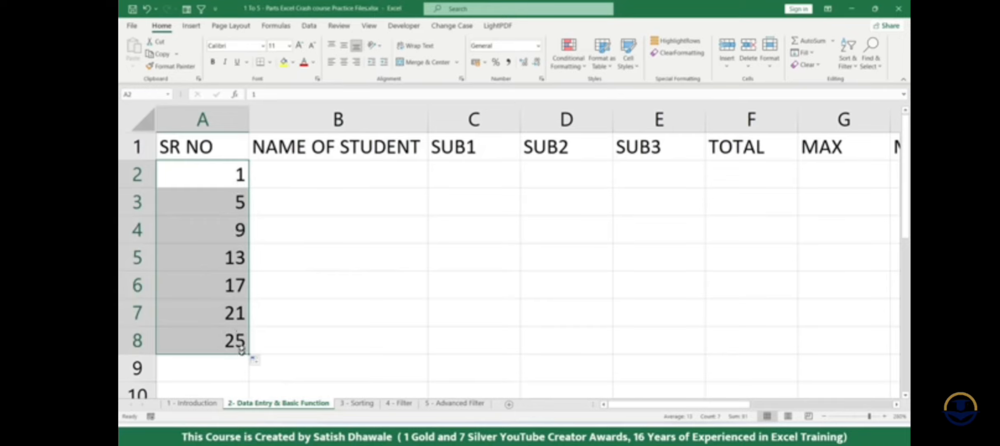
- Clear cells A3 to A8 and fill the serial numbers 1 to 5 from A2 down to A6
drag(237, 206, 229, 349)
key(Delete)
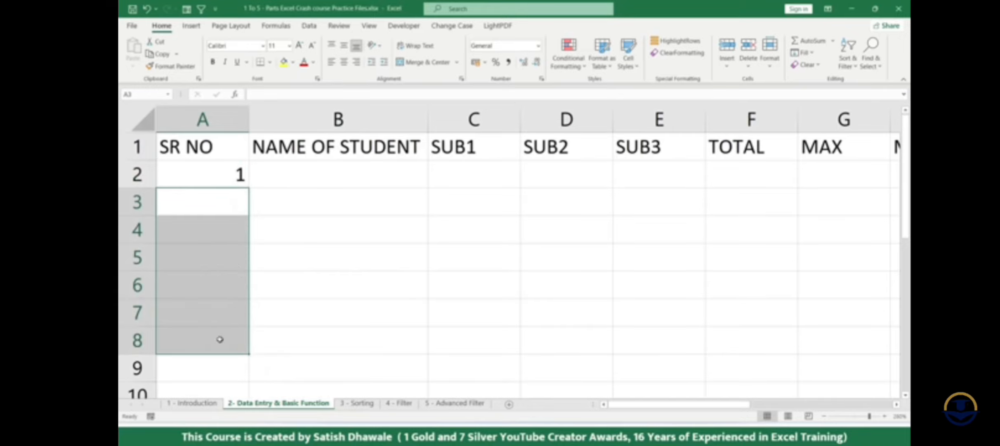
key(Up)
drag(251, 186, 247, 293)
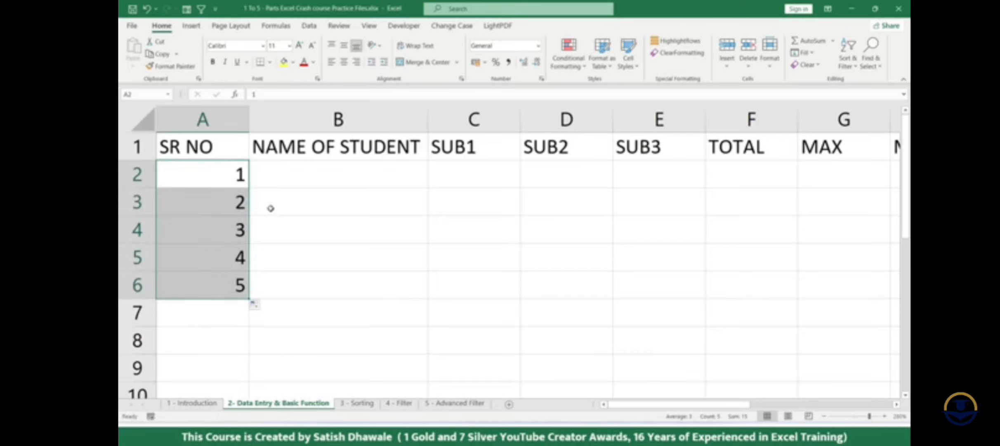
- Enter A, B, C, D and E as student names in cells B2 to B6
click(315, 179)
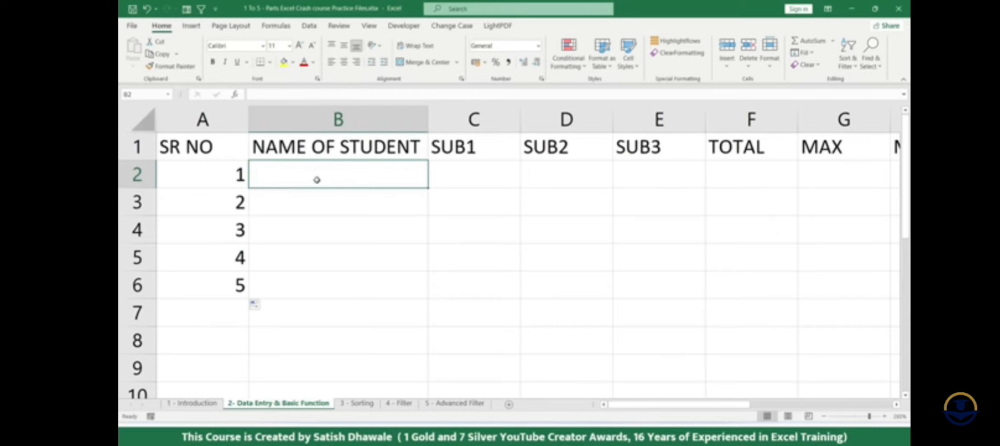
text(A)
key(Return)
text(B)
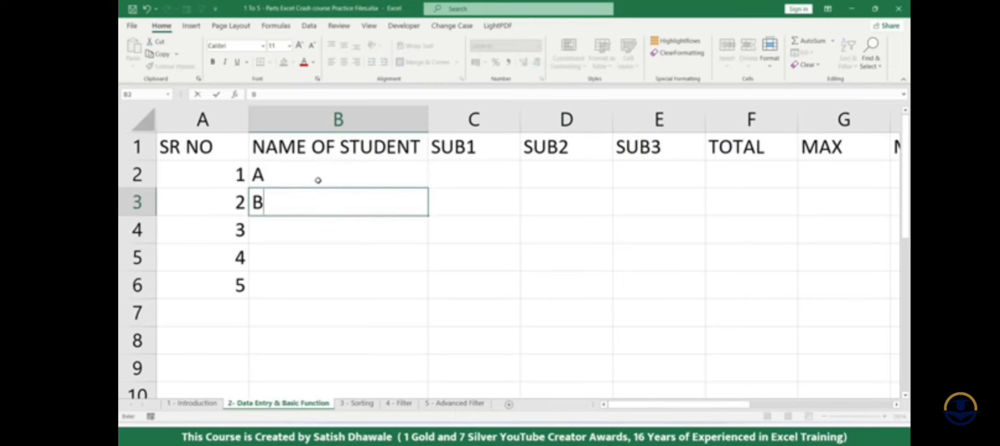
key(Return)
text(C)
key(Return)
text(D)
key(Return)
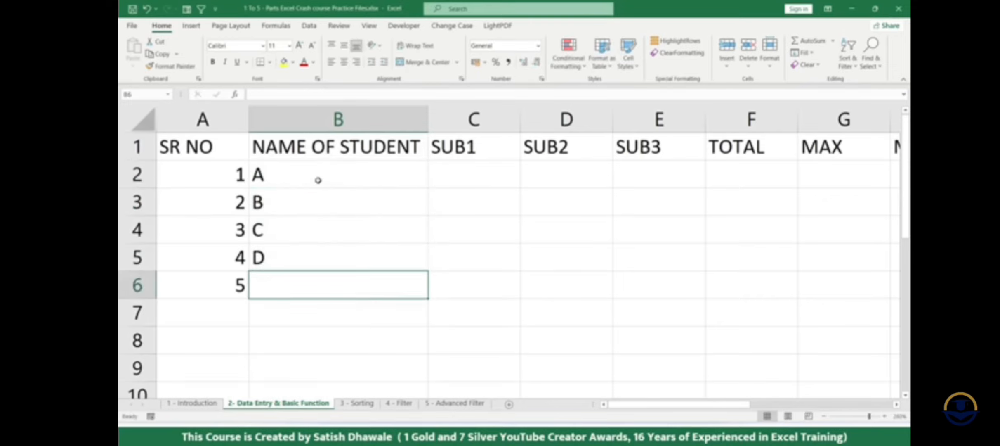
text(E)
key(Return)
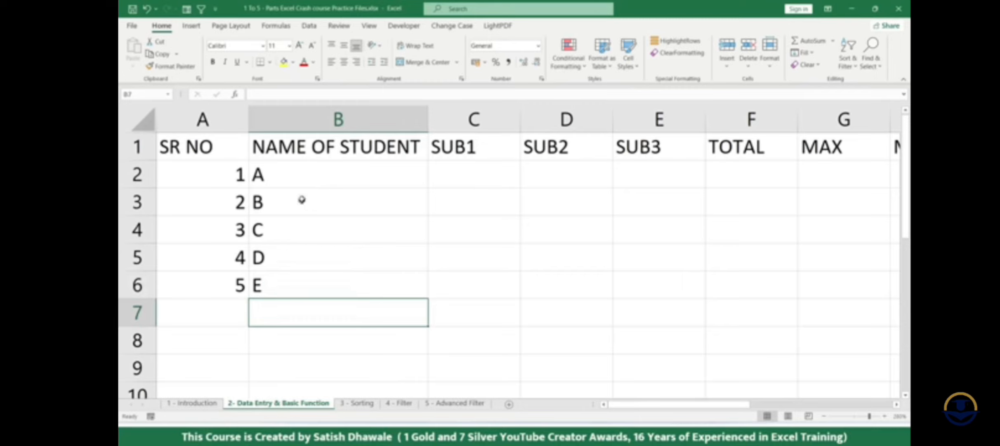
- Add another student in row 7 with serial number 6 and the name F
drag(310, 174, 305, 276)
scroll(254, 296, down, 2)
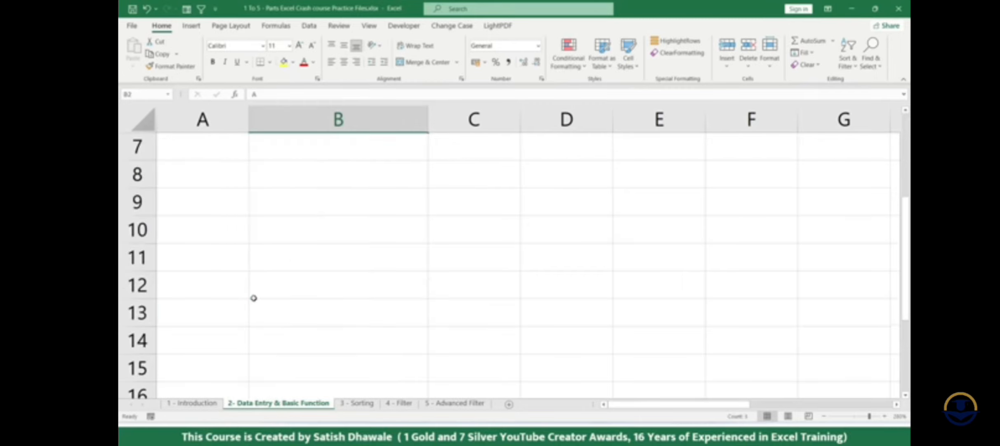
scroll(252, 297, up, 1)
click(237, 236)
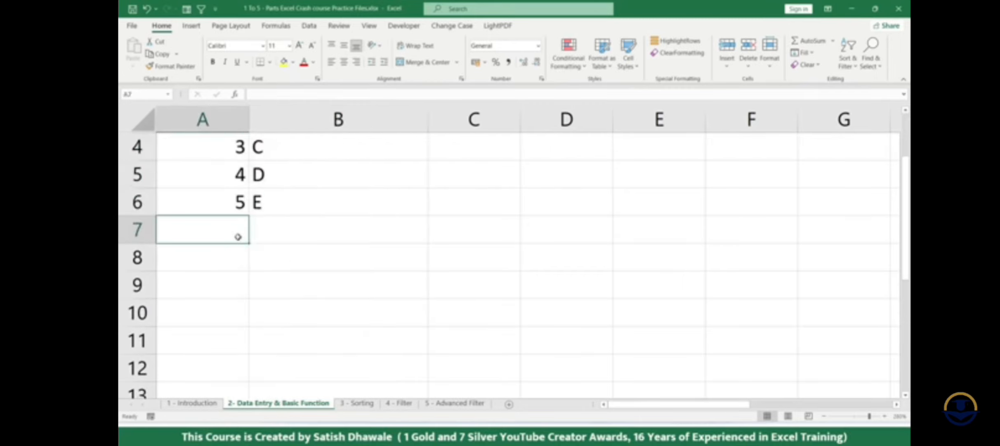
text(6)
key(Return)
key(Up)
key(Right)
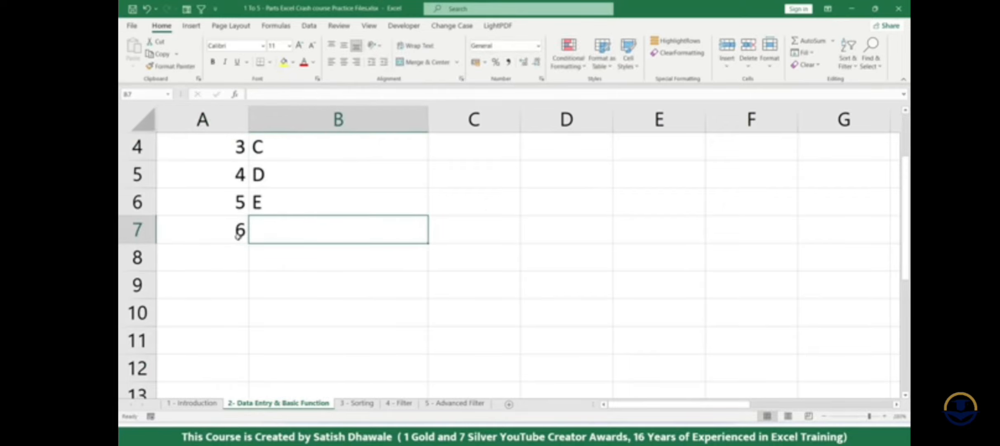
text(F)
key(Return)
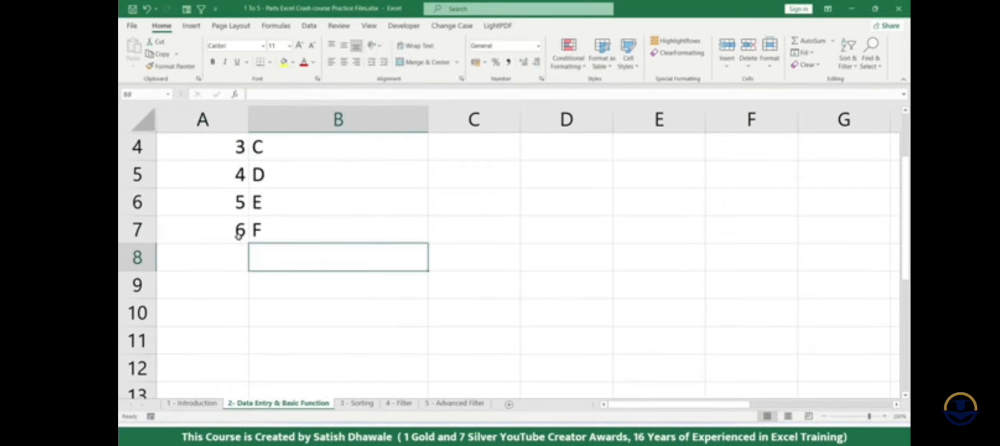
- Check the row 7 cells against the headings in row 1 and see how the headings behave while scrolling
click(274, 226)
click(440, 223)
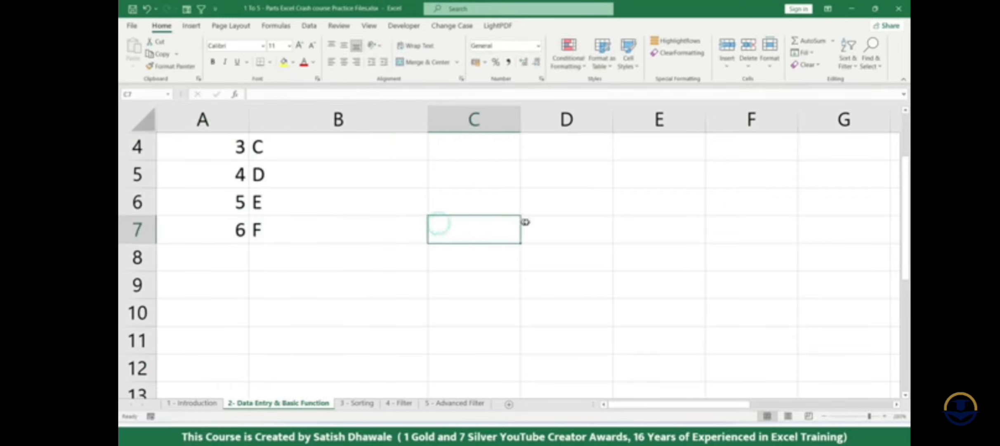
click(538, 222)
click(626, 223)
click(714, 223)
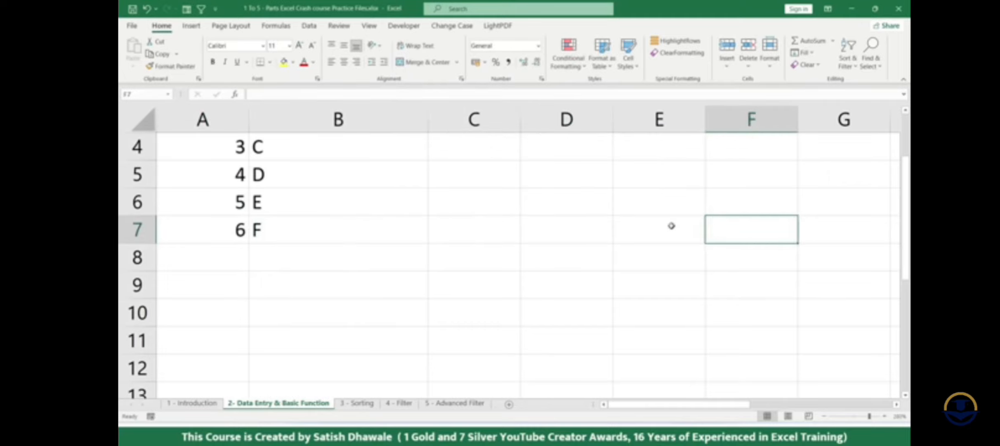
scroll(418, 240, up, 1)
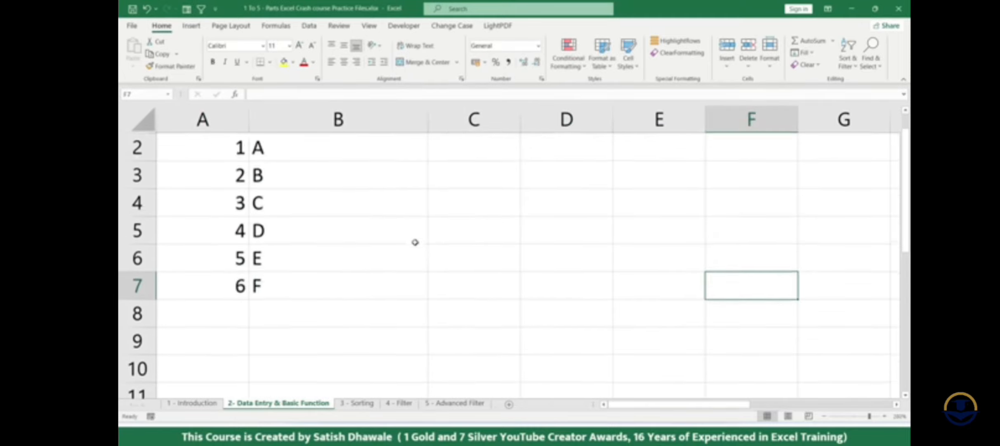
click(211, 152)
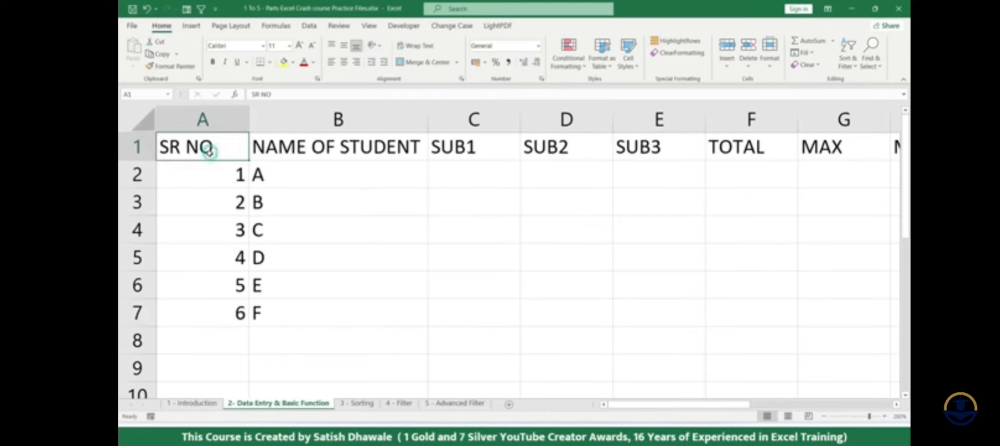
scroll(223, 163, down, 1)
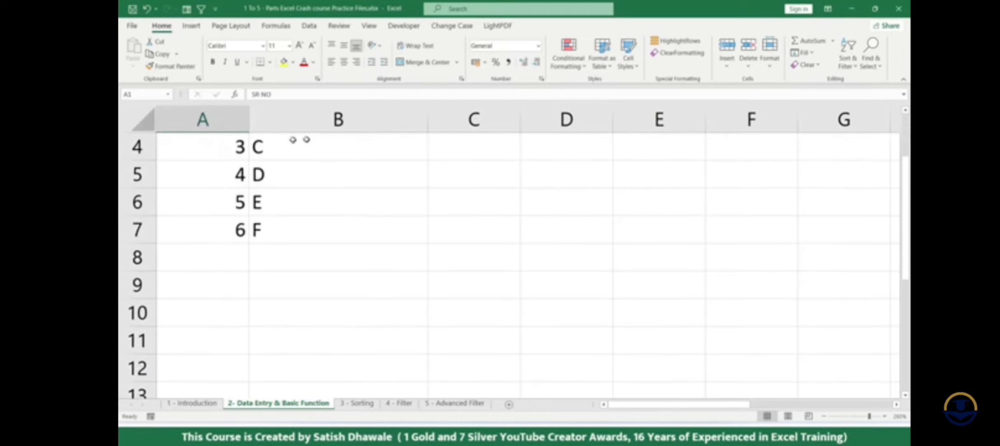
scroll(299, 163, up, 1)
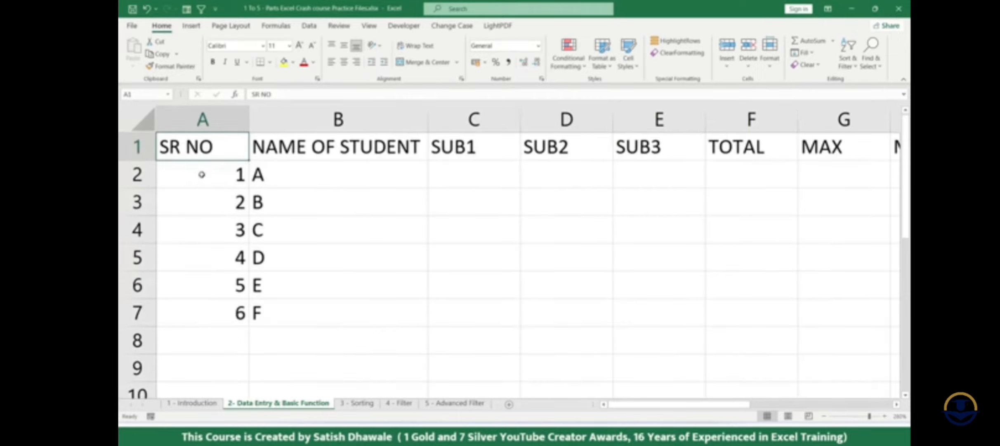
click(202, 175)
click(218, 147)
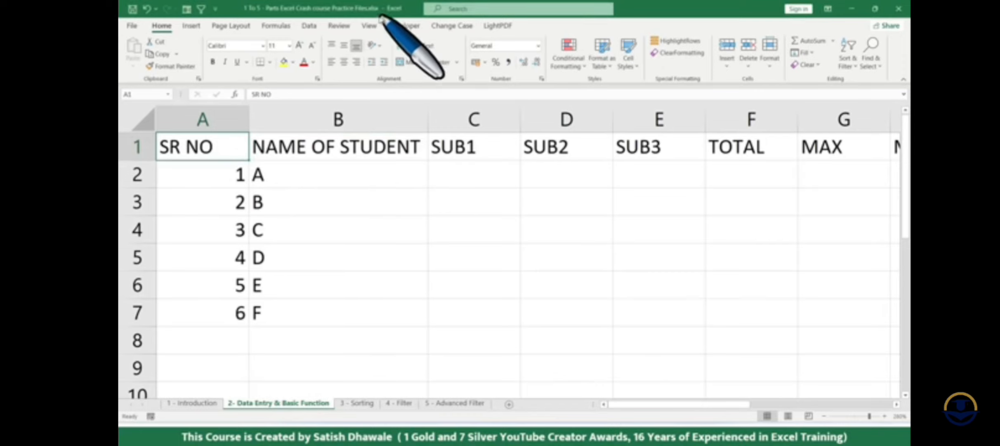
- Freeze the top row of the Data Entry & Basic Function sheet so the headings stay visible
click(369, 27)
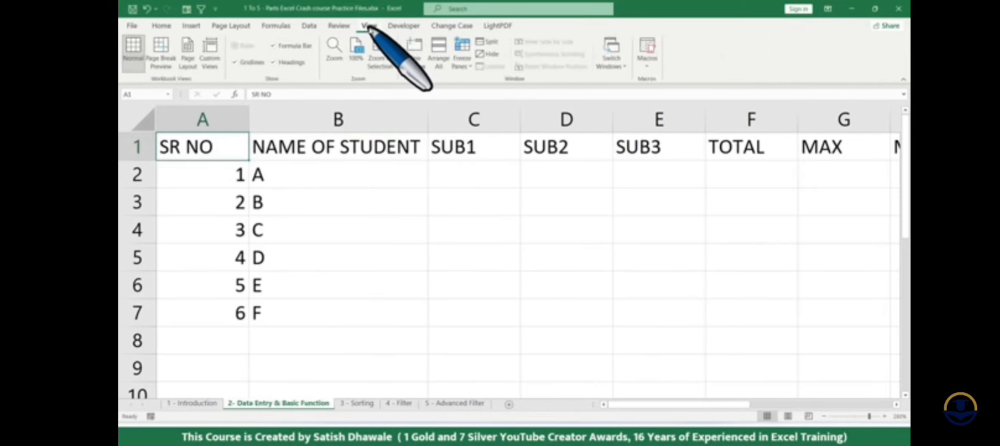
click(463, 64)
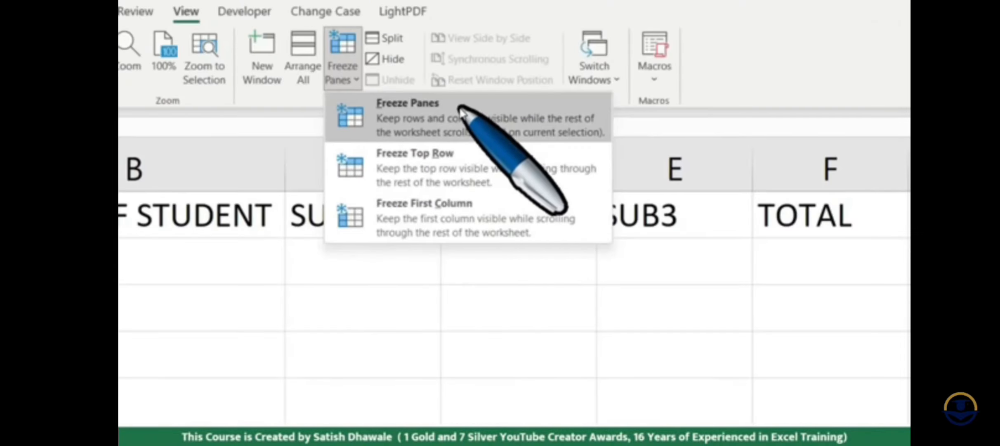
click(216, 233)
click(216, 235)
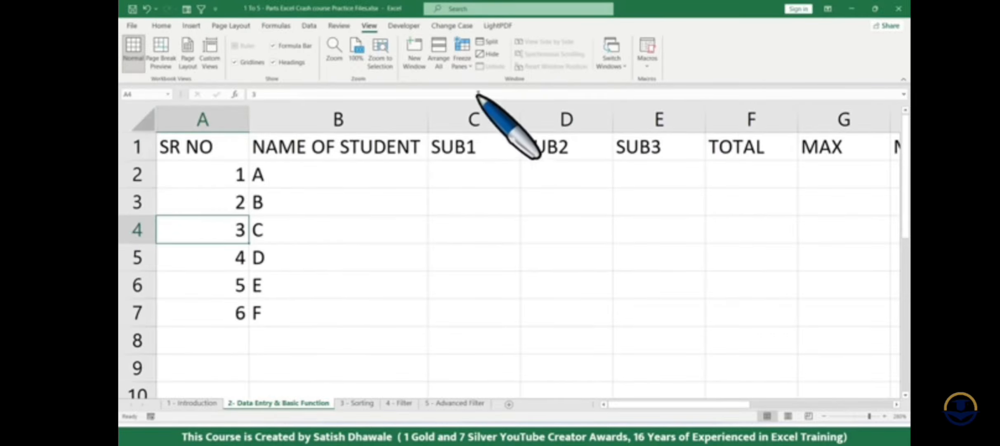
click(462, 55)
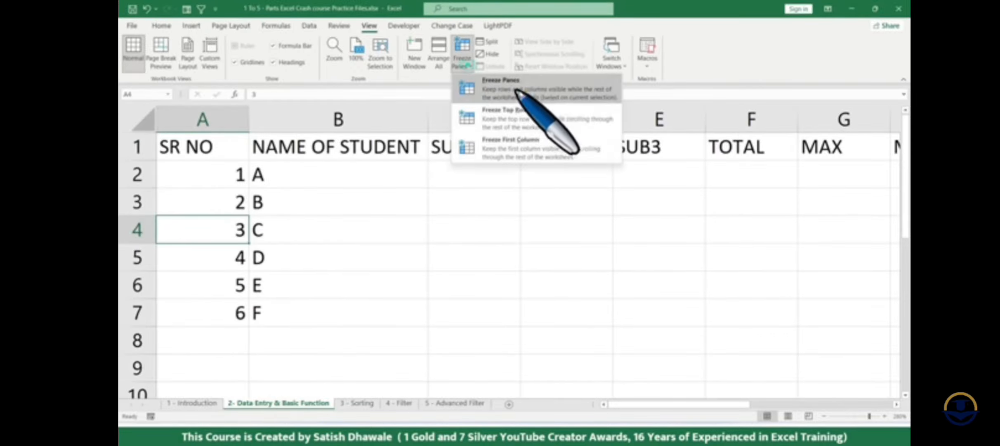
click(516, 121)
click(314, 219)
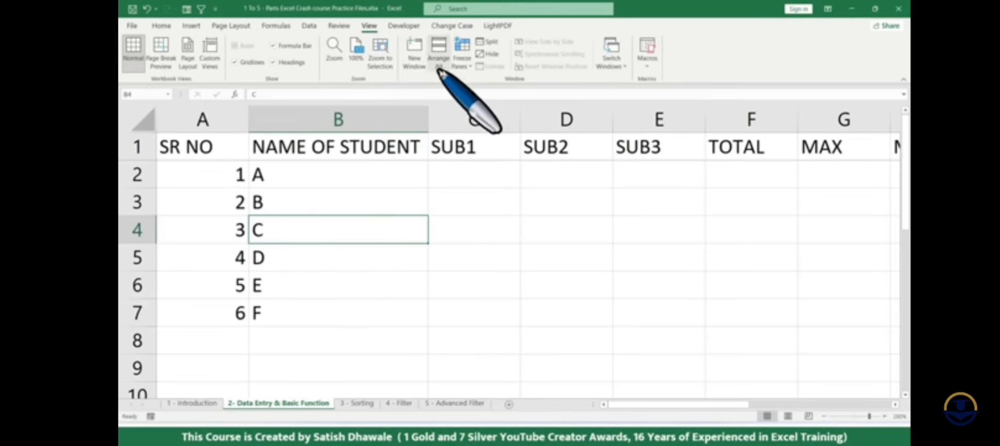
- Unfreeze the panes and apply Freeze Top Row to the heading row again
click(462, 57)
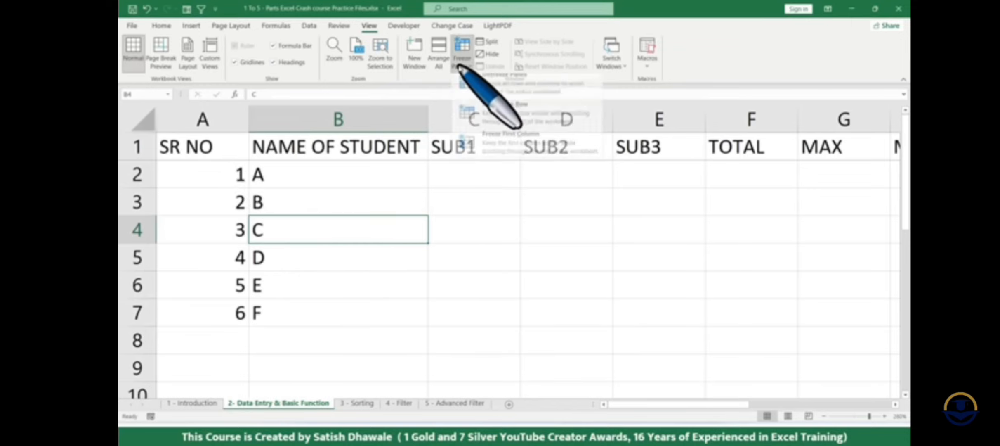
click(509, 92)
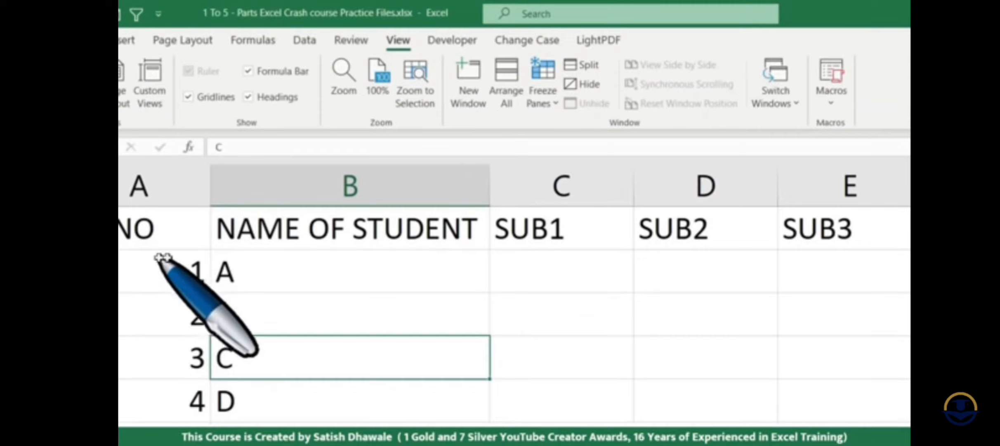
click(539, 107)
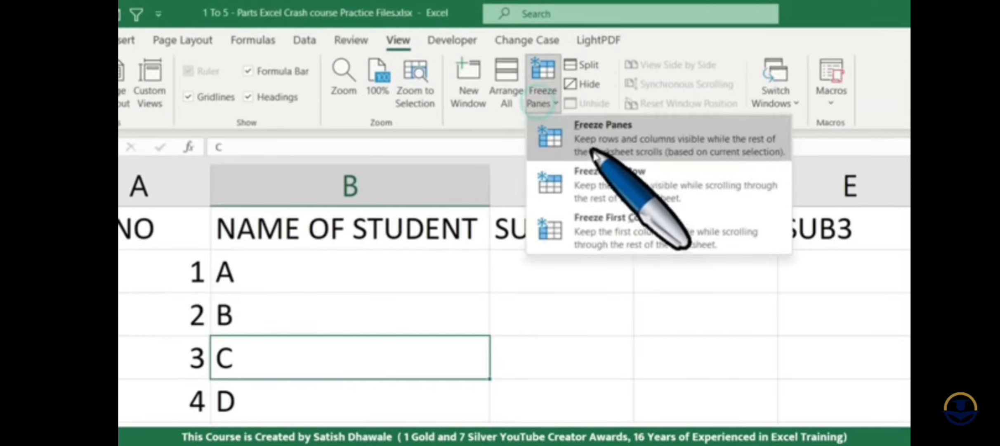
click(605, 182)
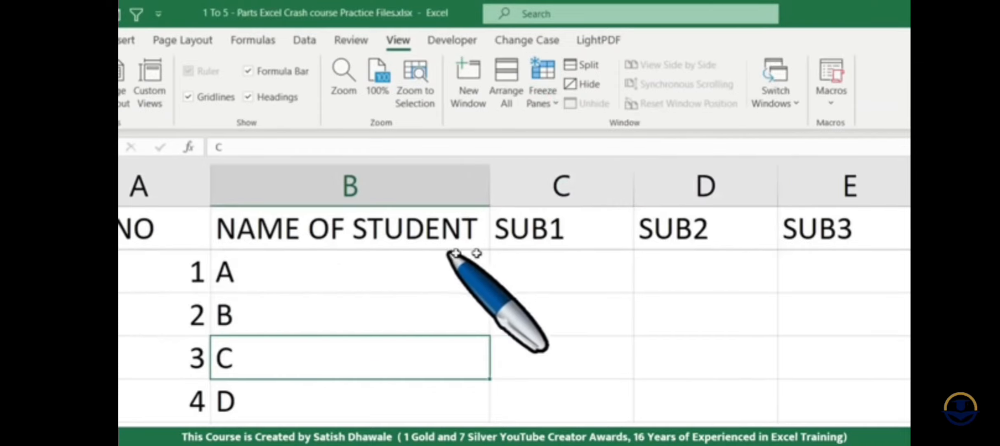
- Check how the frozen heading row behaves while moving down the sheet to row 14 and back to row 2
scroll(167, 309, down, 2)
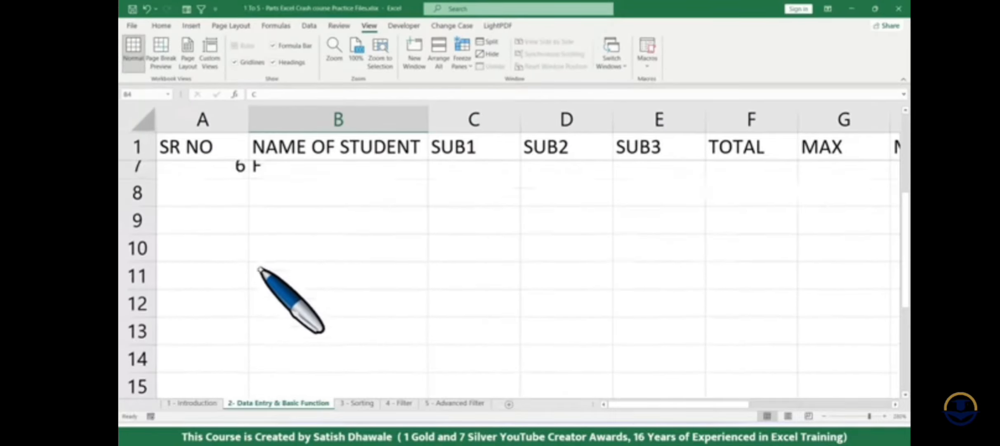
scroll(260, 268, up, 2)
click(279, 336)
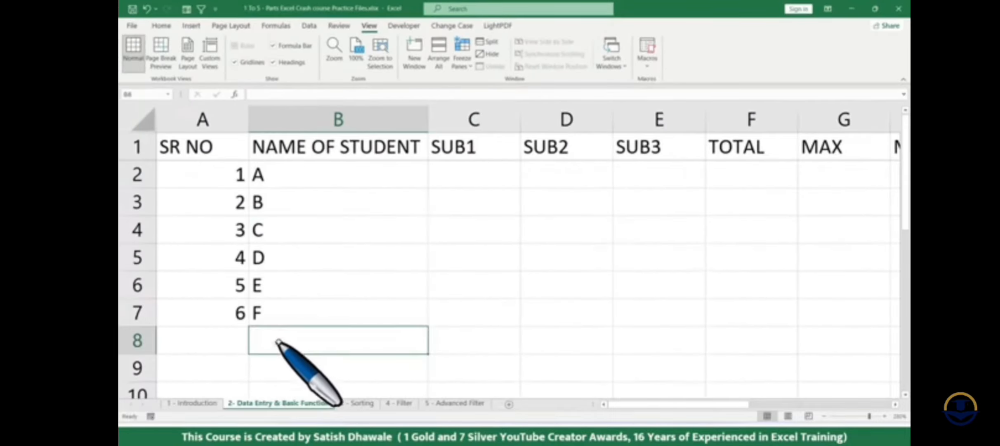
scroll(276, 339, down, 2)
scroll(289, 310, down, 1)
click(332, 258)
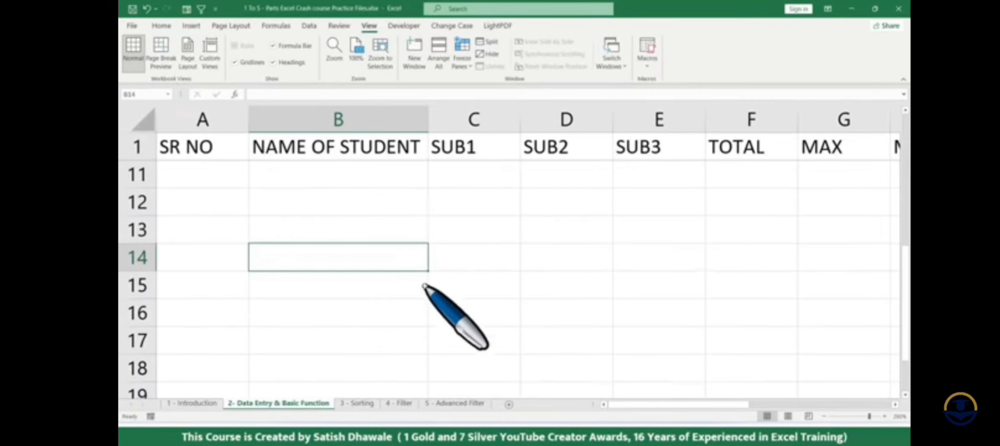
click(488, 257)
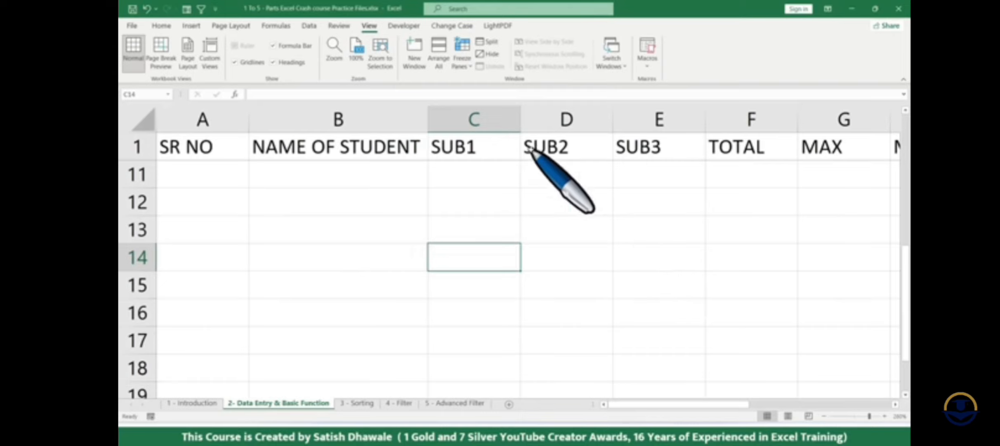
scroll(495, 186, up, 3)
click(376, 176)
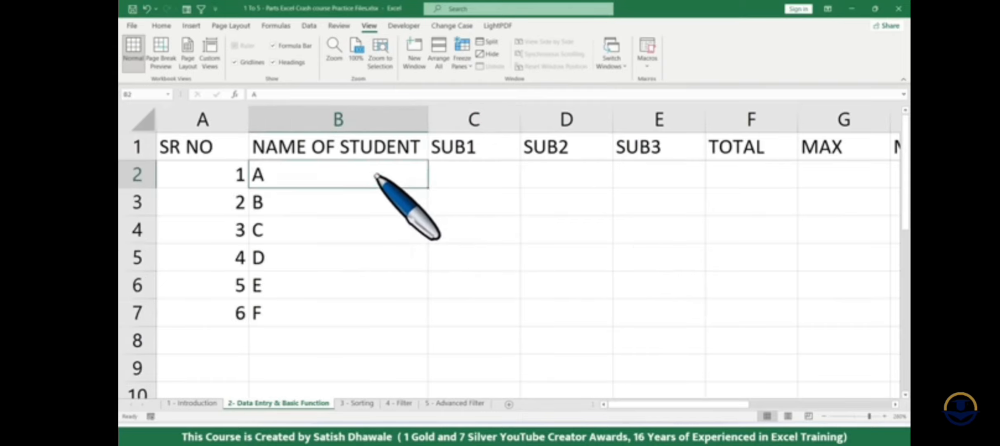
- Unfreeze the panes so all rows scroll freely and return to the student names
click(461, 48)
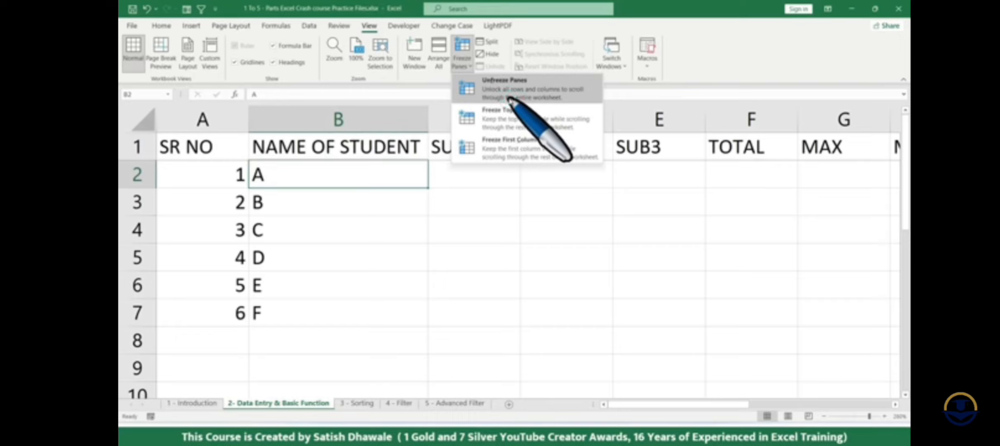
click(510, 100)
click(376, 202)
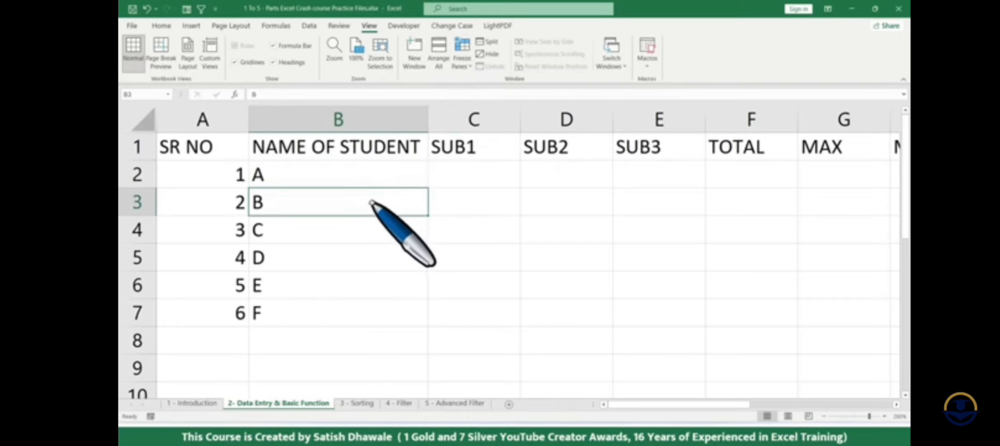
- Select the blank marks cells C2 to E7 under SUB1, SUB2 and SUB3 for the six students
drag(370, 175, 357, 313)
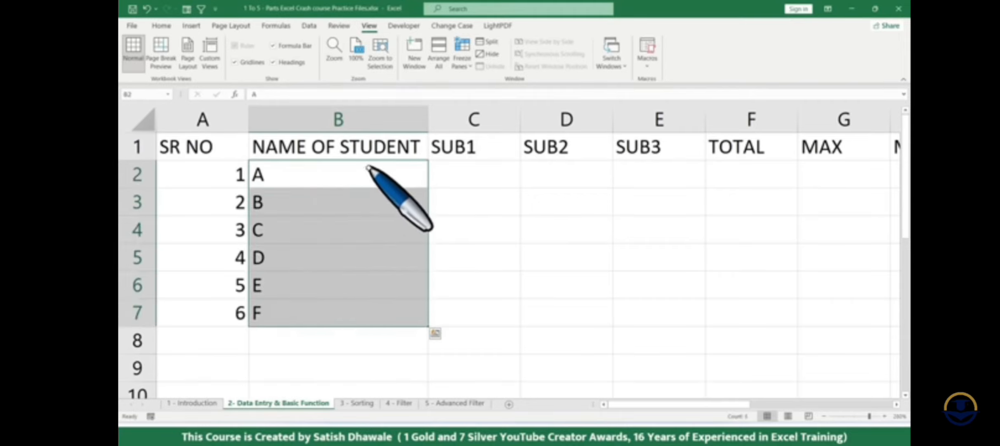
click(479, 171)
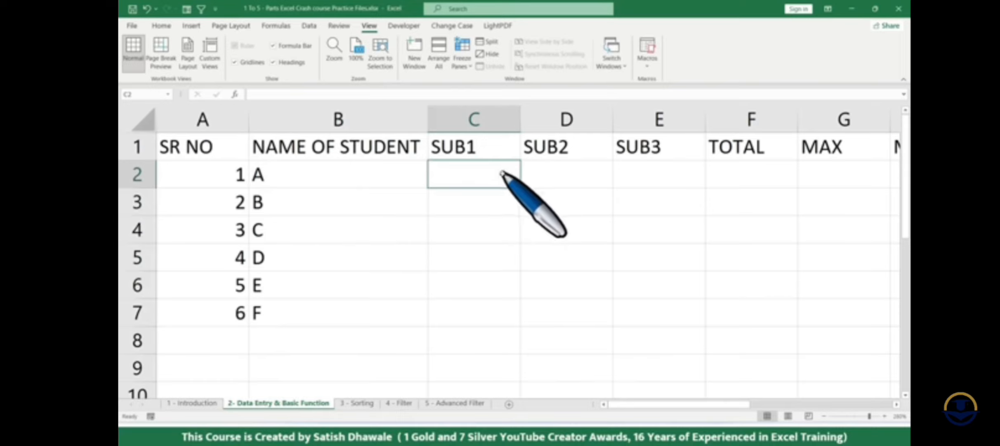
drag(503, 172, 647, 318)
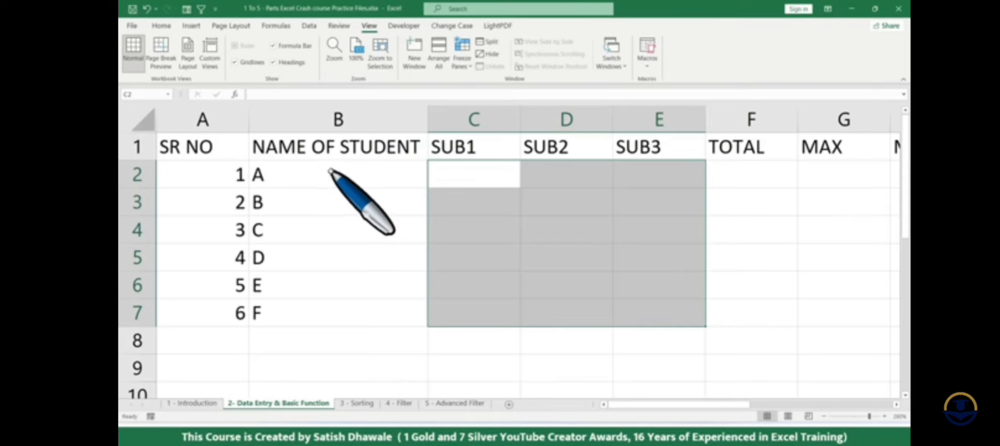
scroll(326, 169, down, 1)
scroll(362, 156, up, 1)
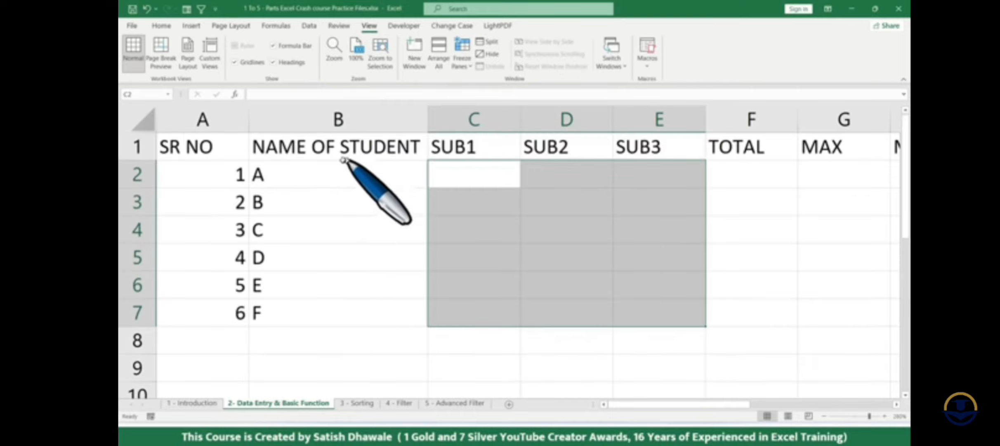
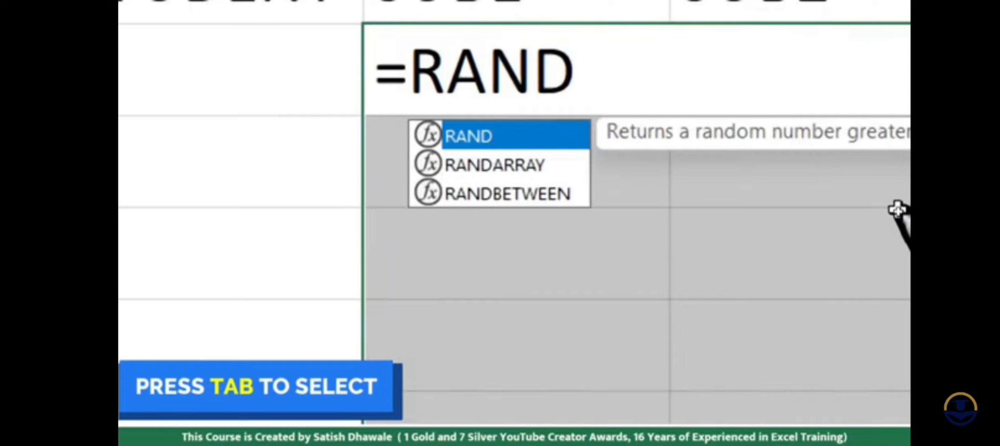
- Enter =RANDBETWEEN(10,99) in C2 and fill it down and across the selected marks cells C2:E7
key(Down)
key(Down)
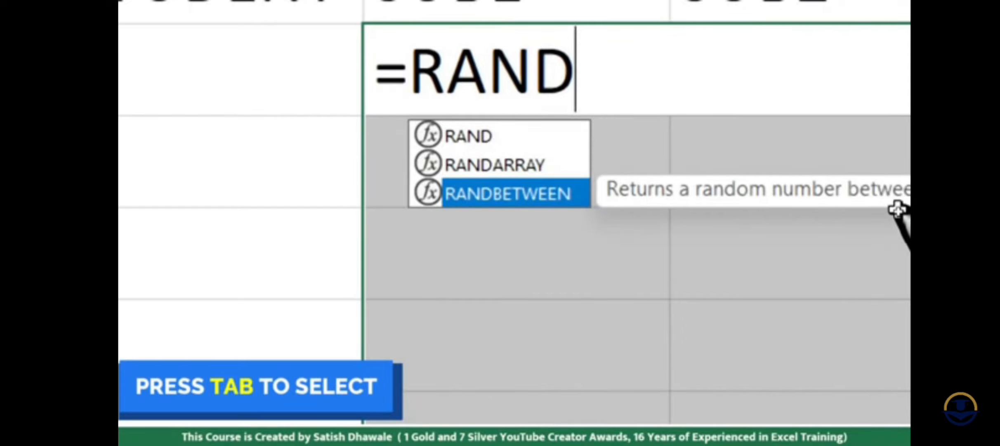
key(Tab)
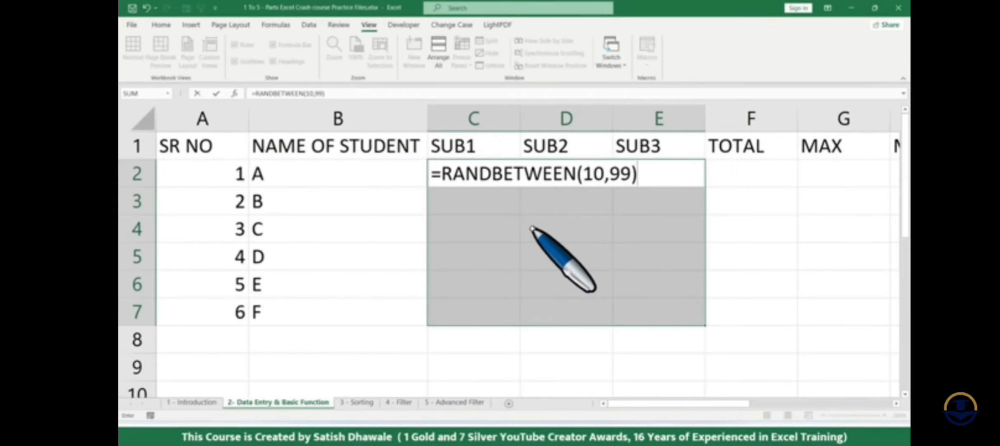
key(Return)
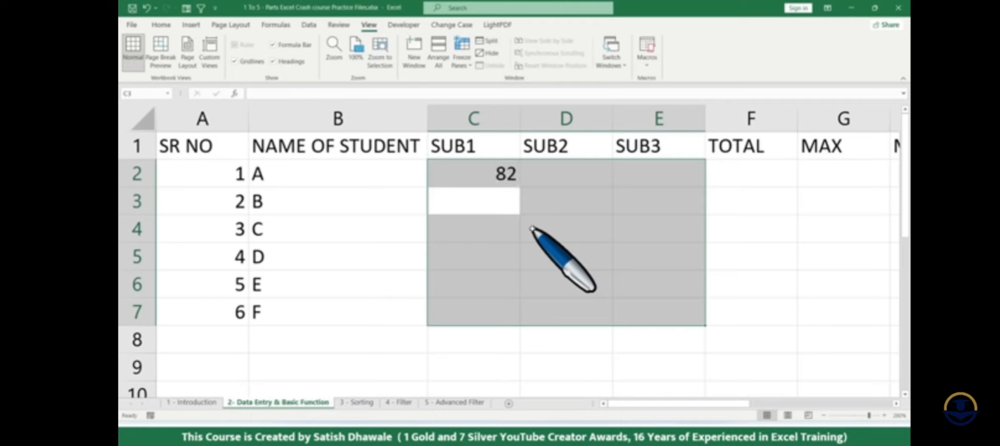
text(=RANDBETWEEN(10,99))
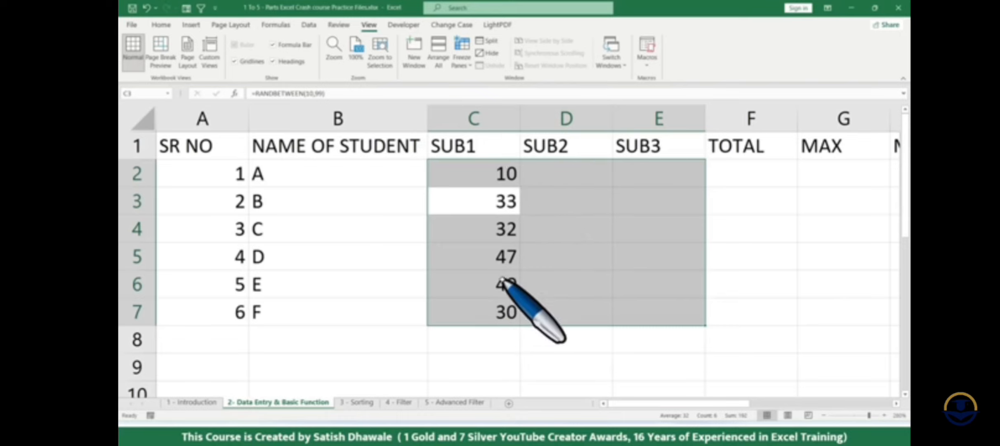
key(ctrl+r)
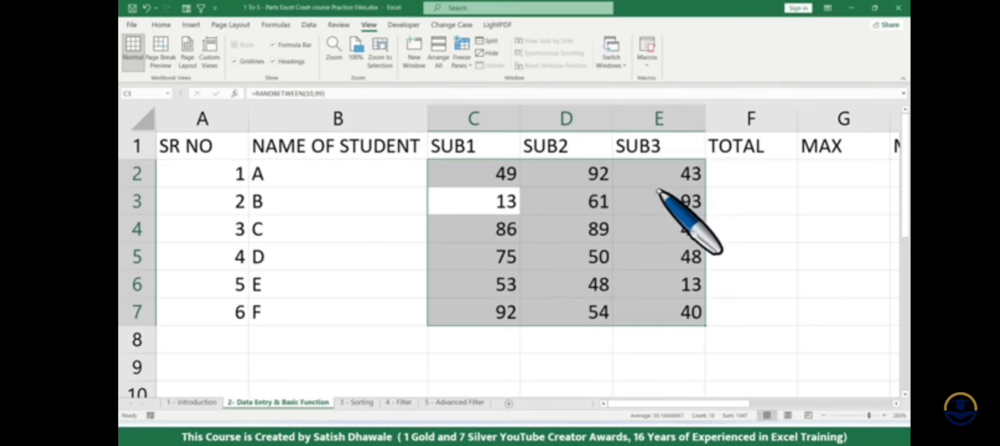
- Enter the sample text MUMBAI in C11, below the marks table
scroll(659, 192, down, 1)
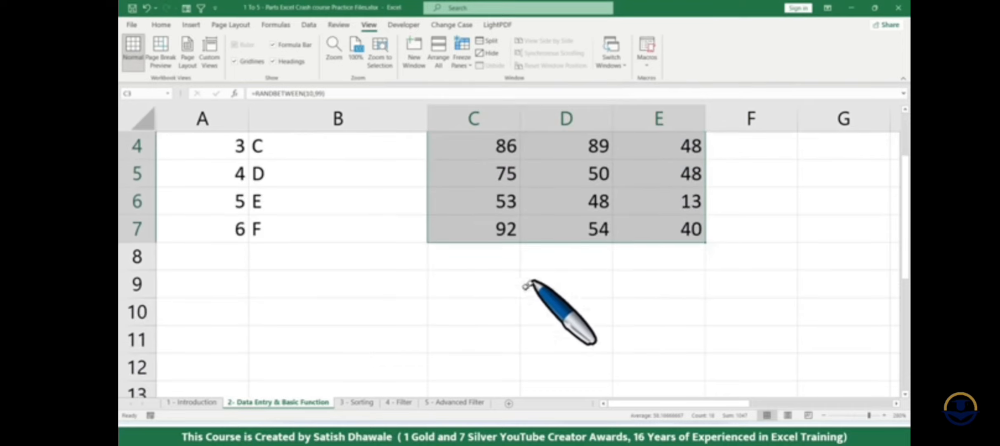
click(439, 312)
scroll(466, 313, down, 1)
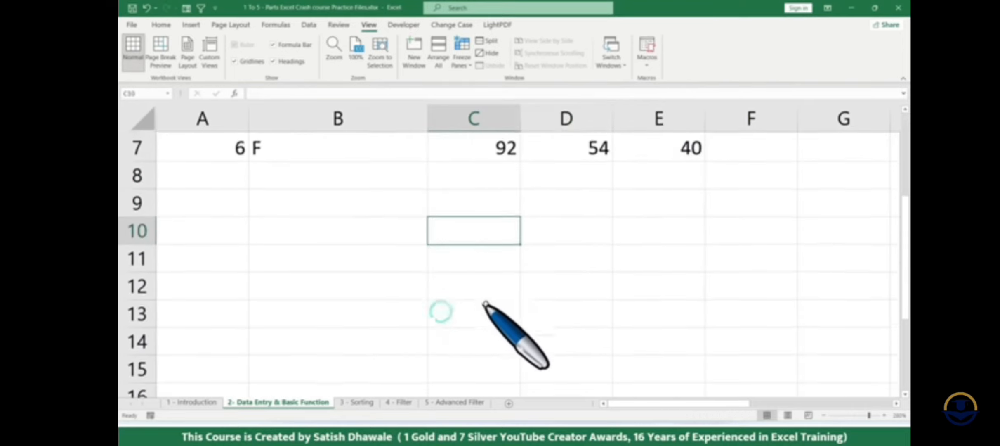
click(484, 258)
text(MUMBAI)
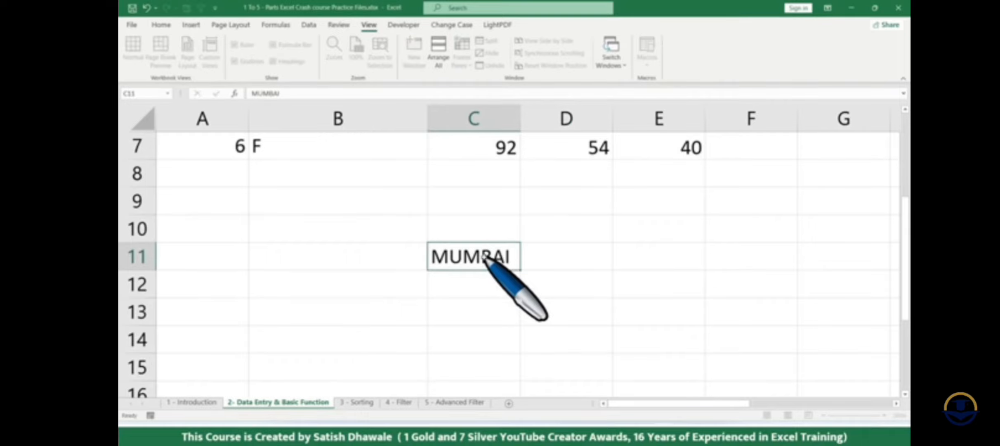
key(Return)
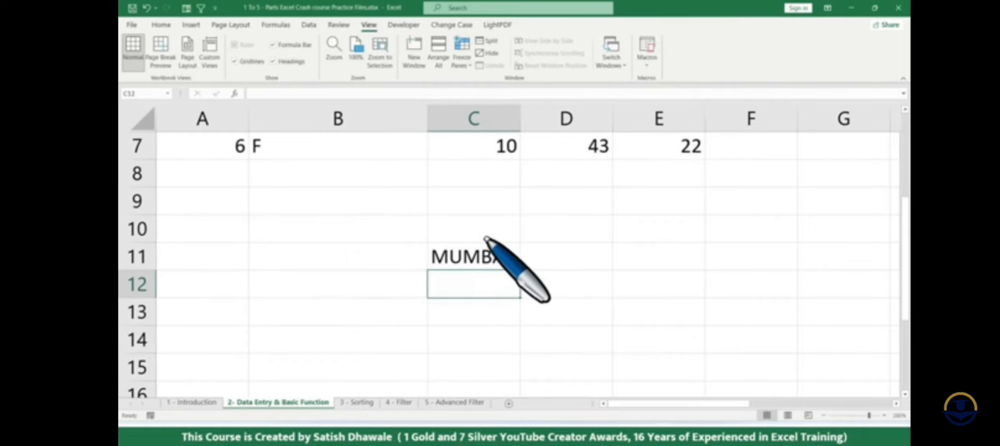
- Fill MUMBAI down from C11 to C16
scroll(489, 231, down, 2)
scroll(486, 206, up, 1)
drag(487, 182, 489, 318)
drag(484, 187, 502, 306)
key(ctrl+d)
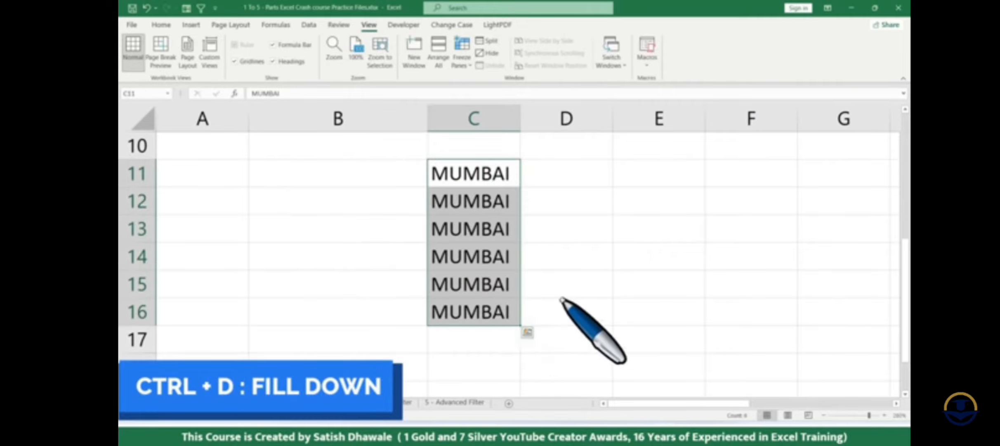
- Fill MUMBAI across from C11 to F11 and clear the whole sample block C11:F16
drag(501, 181, 779, 174)
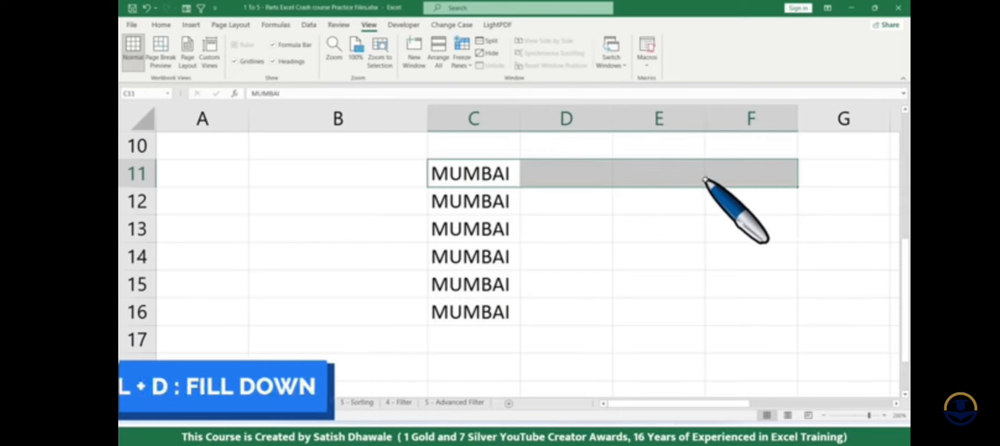
key(ctrl+r)
drag(513, 177, 744, 308)
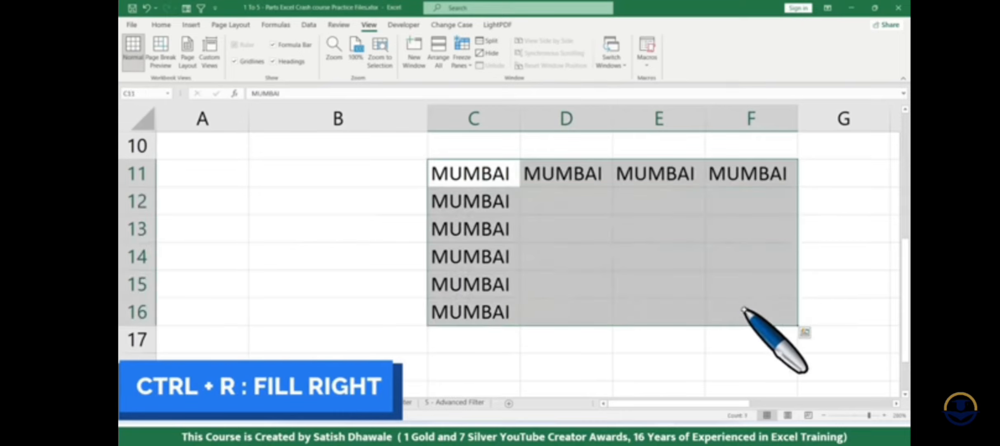
key(Delete)
- Inspect the formulas behind the SUB1 marks in C3 and C2 without changing them
scroll(701, 288, up, 3)
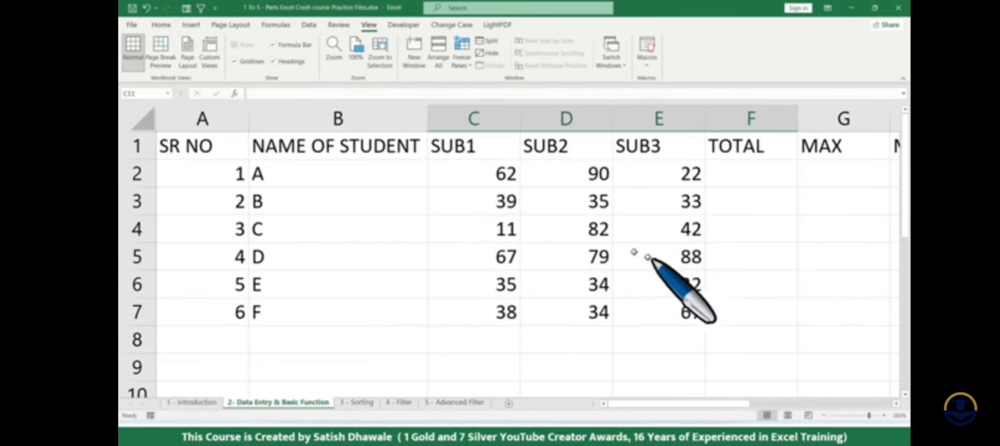
click(506, 173)
key(Down)
key(F2)
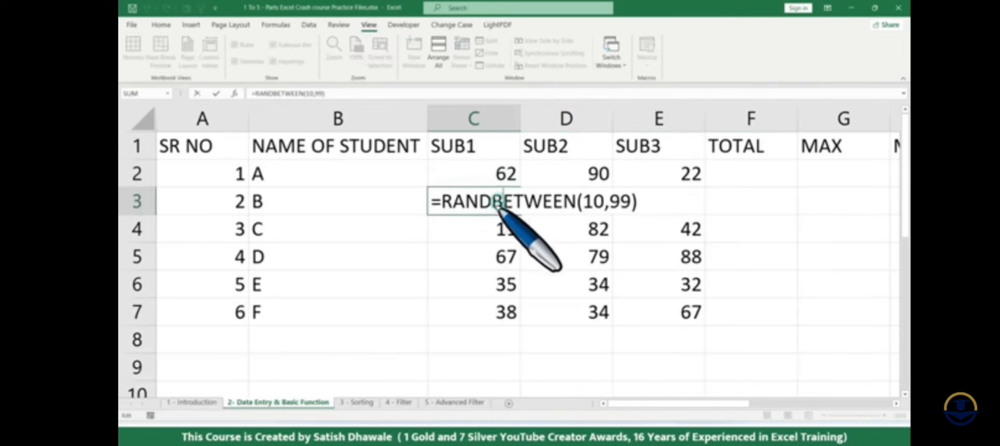
key(Escape)
double_click(505, 177)
key(Escape)
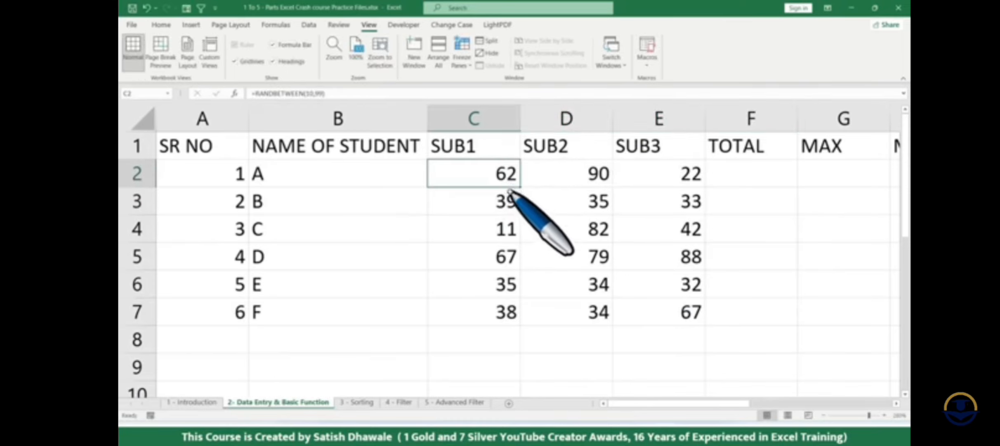
- Recalculate the sheet several times to regenerate the random marks in C2:E7
drag(500, 173, 649, 324)
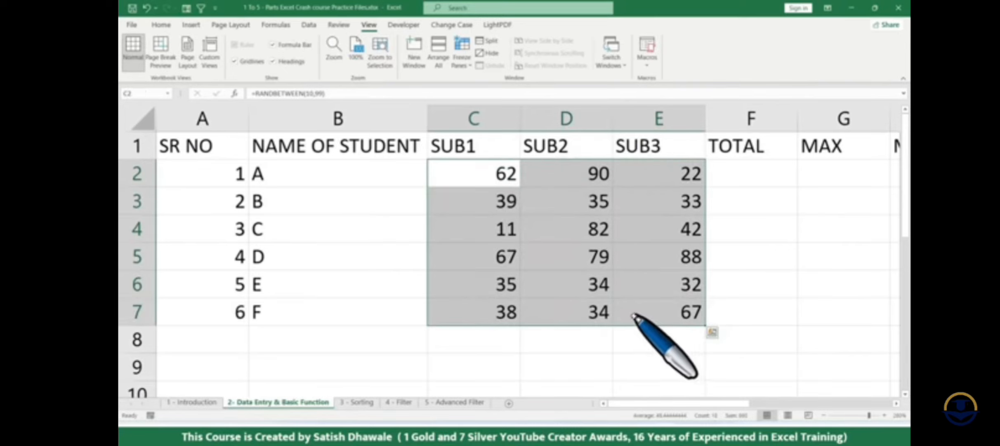
click(658, 357)
key(F9)
key(F9)
key(F9)
key(F9)
key(F9)
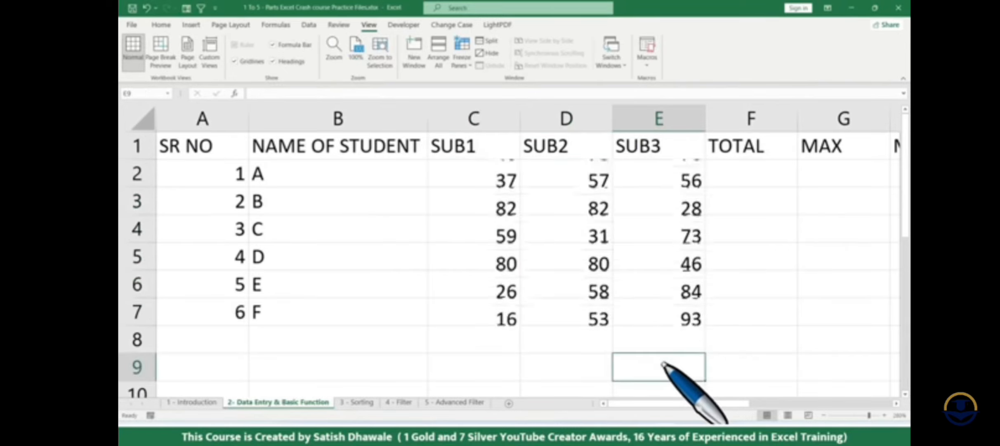
key(F9)
click(598, 363)
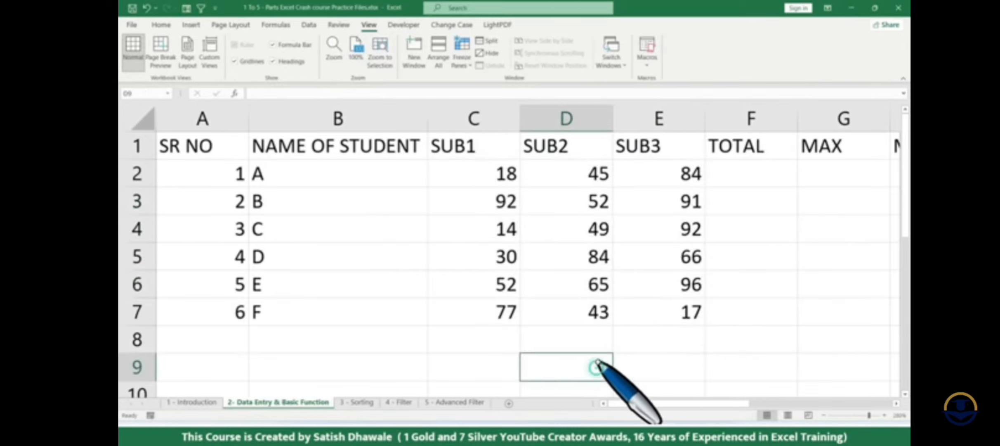
key(F9)
key(F9)
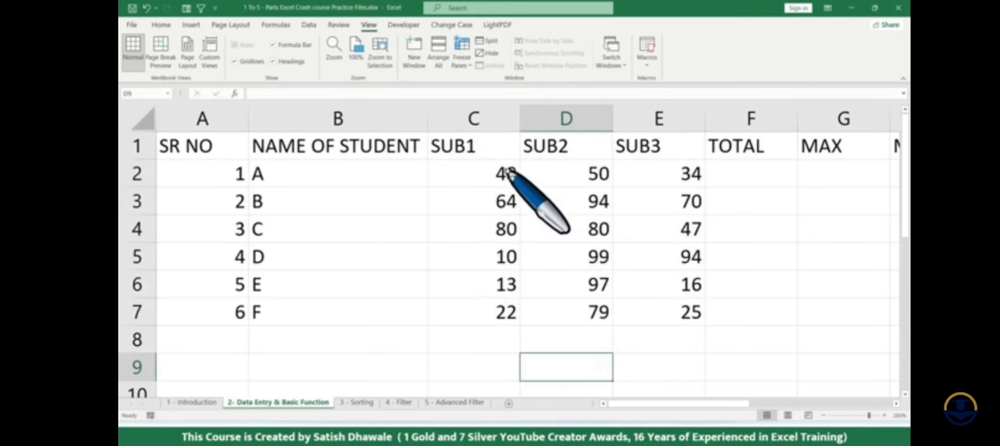
- Copy the marks in C2:E7 and paste them over the same cells as values only
drag(502, 173, 659, 311)
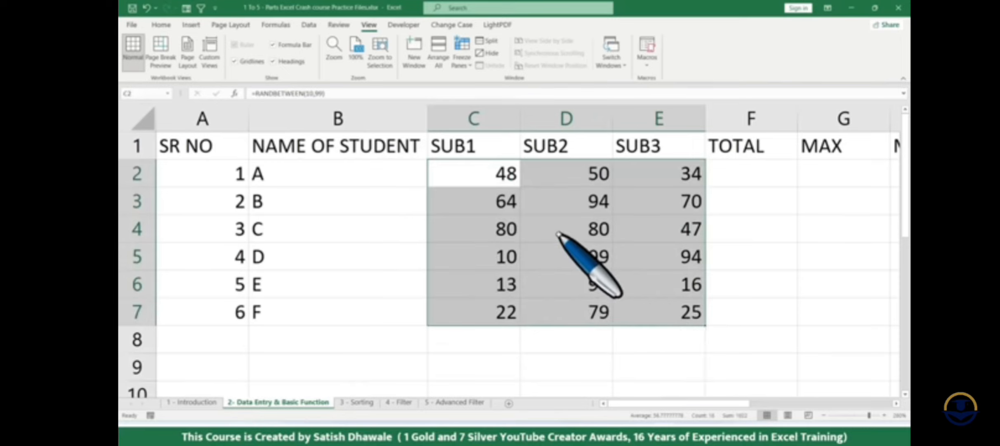
key(ctrl+c)
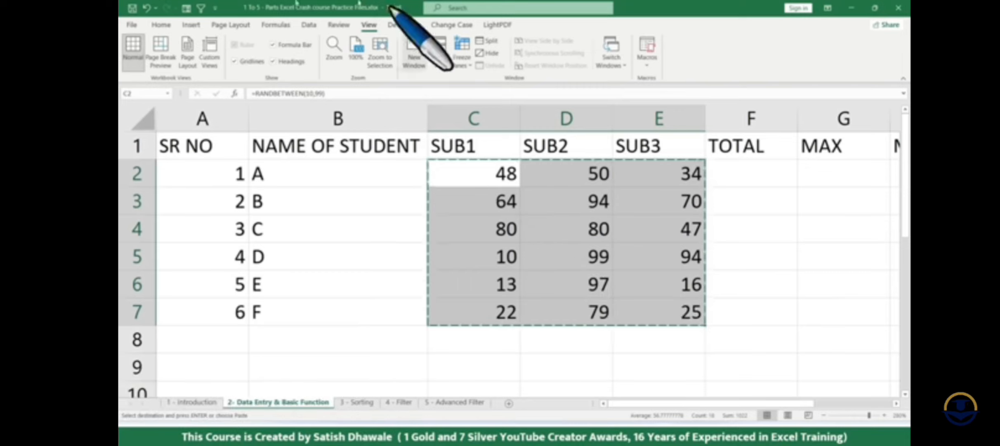
click(173, 26)
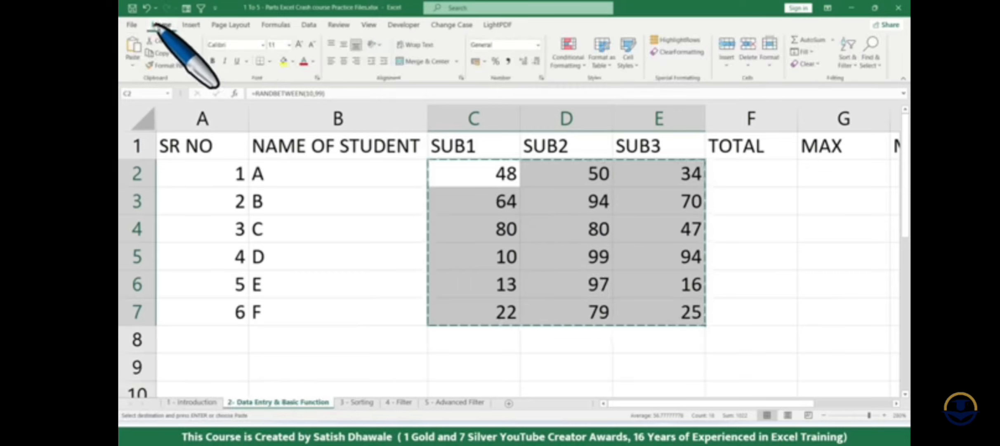
click(132, 68)
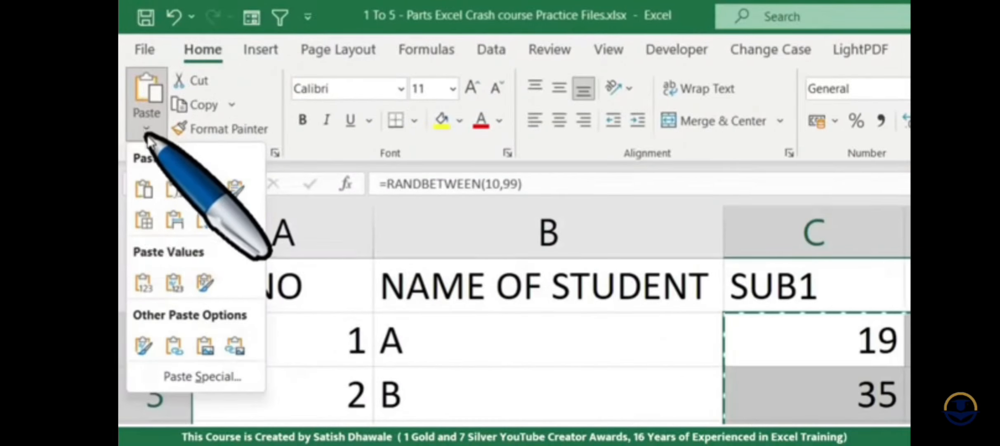
click(146, 130)
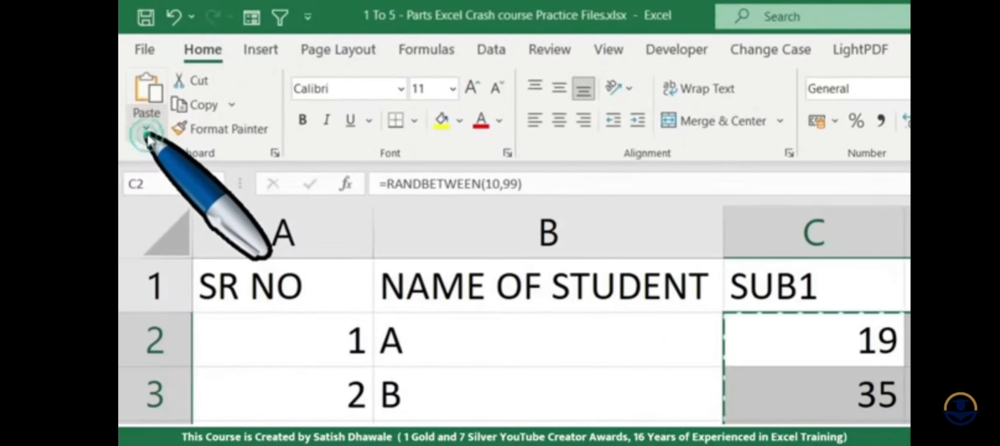
click(145, 131)
click(145, 131)
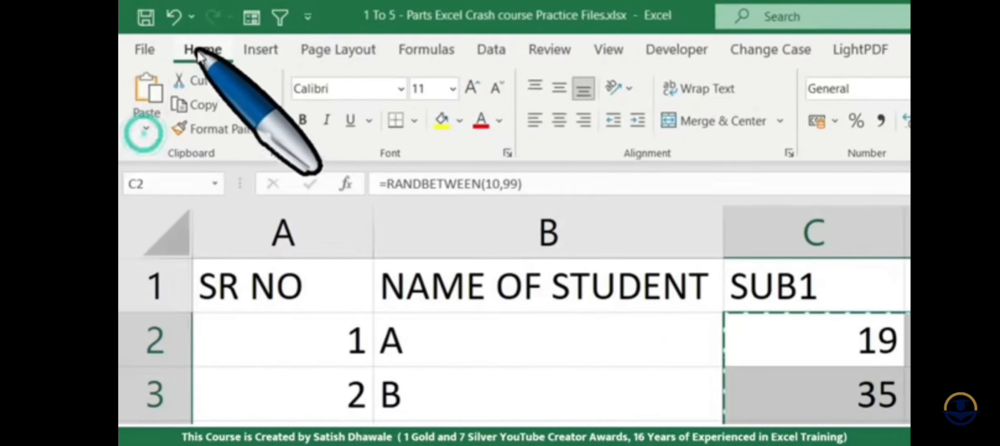
click(146, 130)
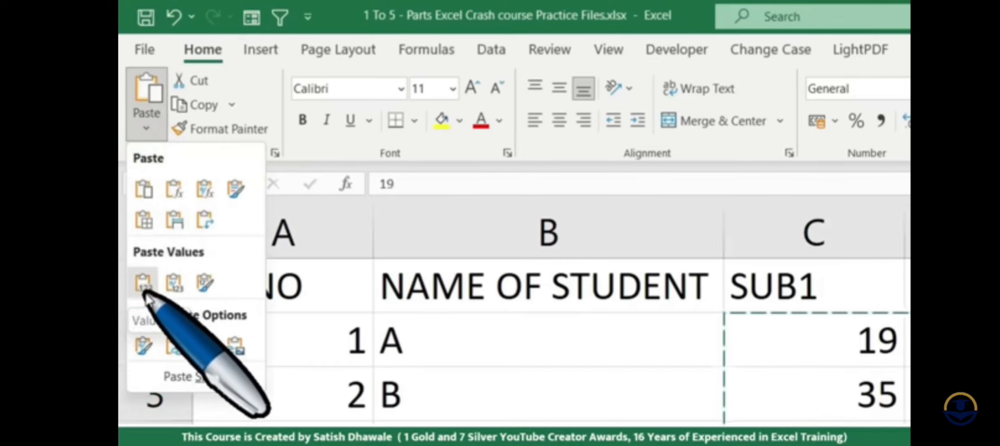
key(Escape)
click(148, 127)
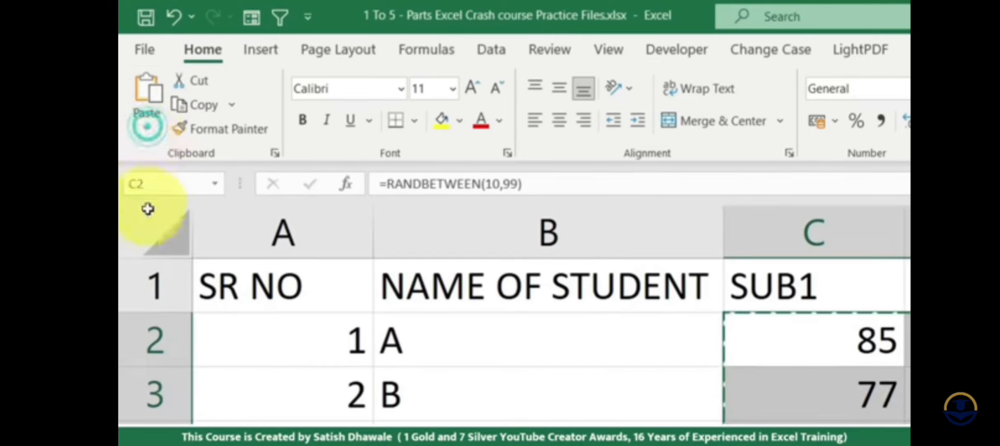
click(147, 127)
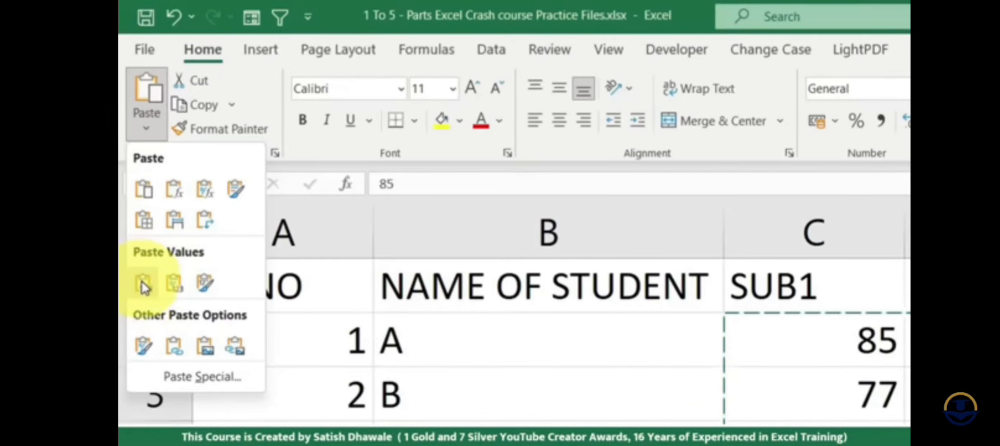
click(142, 284)
- Check whether the marks in C2:E7 hold plain numbers instead of formulas, looking at several SUB1 cells
click(493, 175)
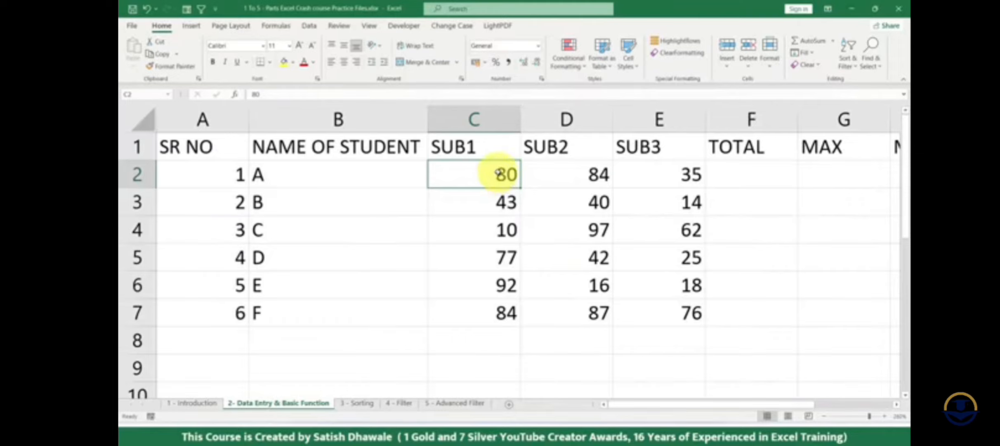
drag(500, 173, 665, 312)
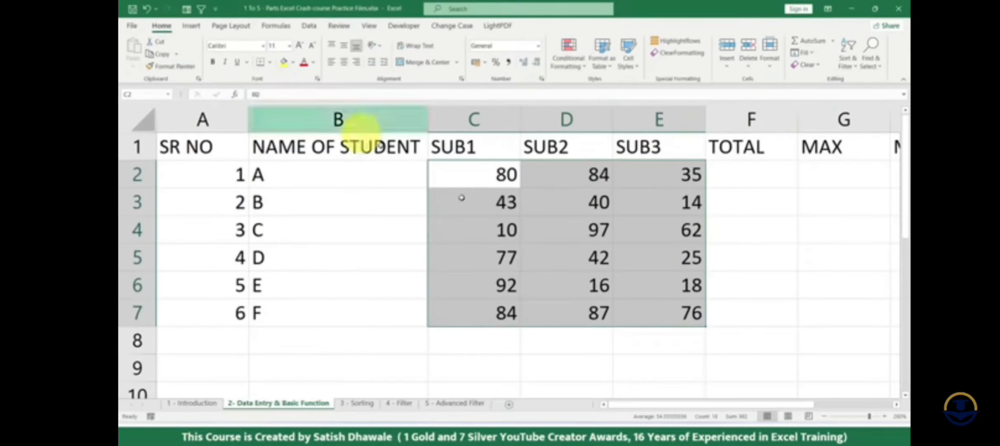
click(829, 415)
drag(751, 262, 753, 316)
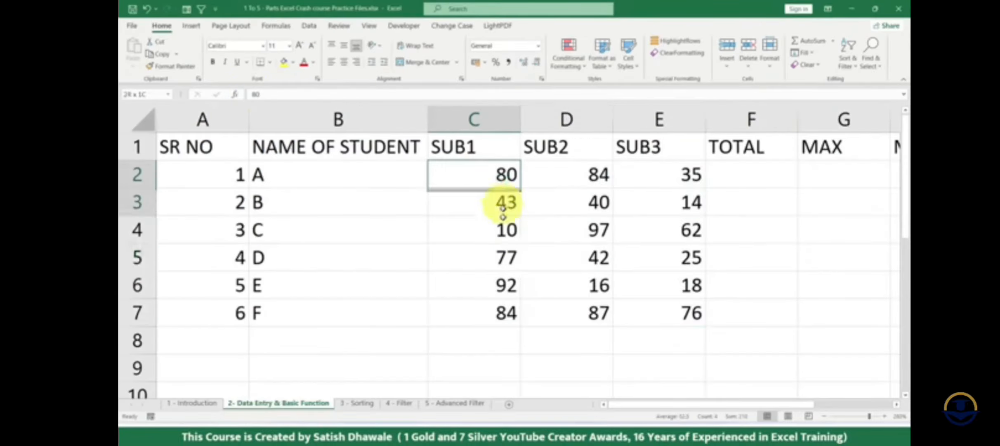
drag(502, 209, 500, 285)
click(500, 285)
click(505, 256)
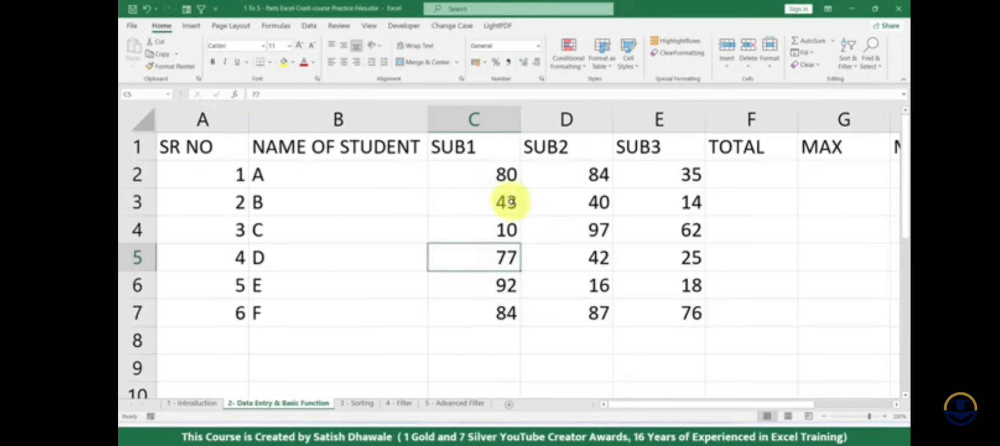
- Undo the values-only paste in C2:E7 and check the contents of C2 and C3
drag(491, 179, 677, 313)
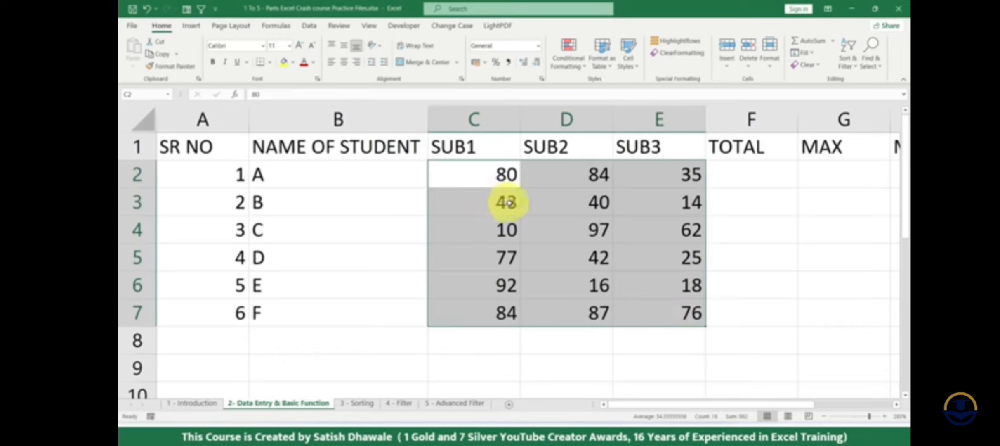
key(ctrl+z)
key(ctrl+c)
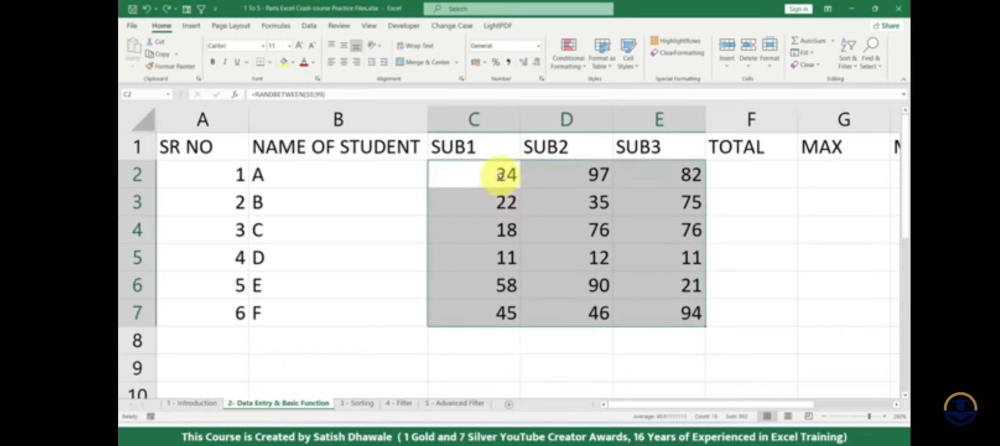
key(Escape)
click(498, 175)
click(475, 200)
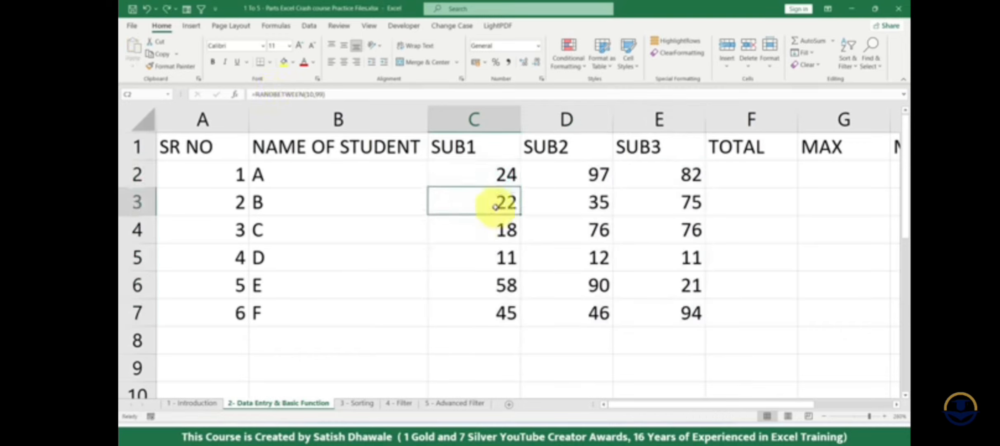
- Convert the random-mark formulas in C2:E7 to fixed numbers by copying them and pasting values in place, checking a SUB1 cell
click(495, 229)
click(498, 258)
drag(490, 176, 673, 310)
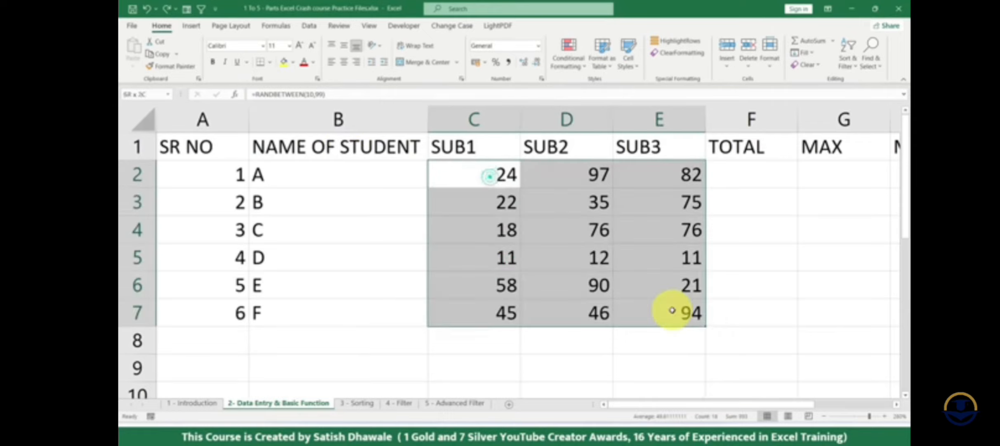
key(ctrl+c)
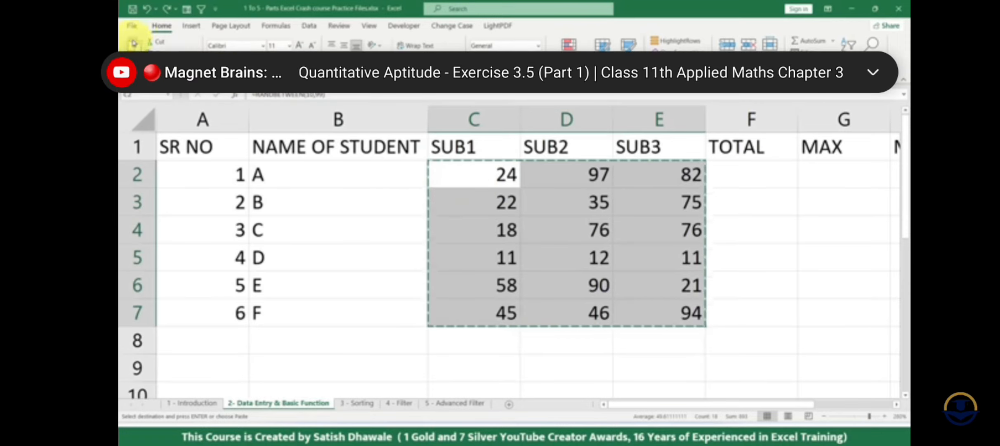
click(132, 63)
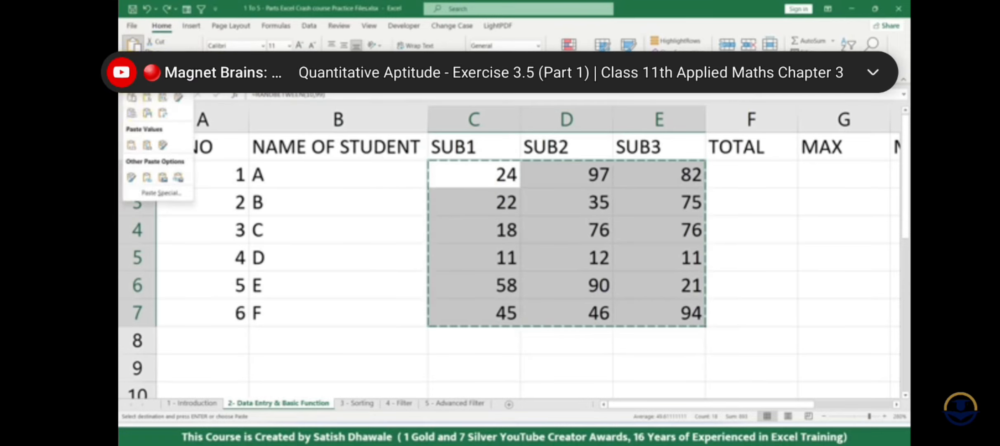
click(129, 147)
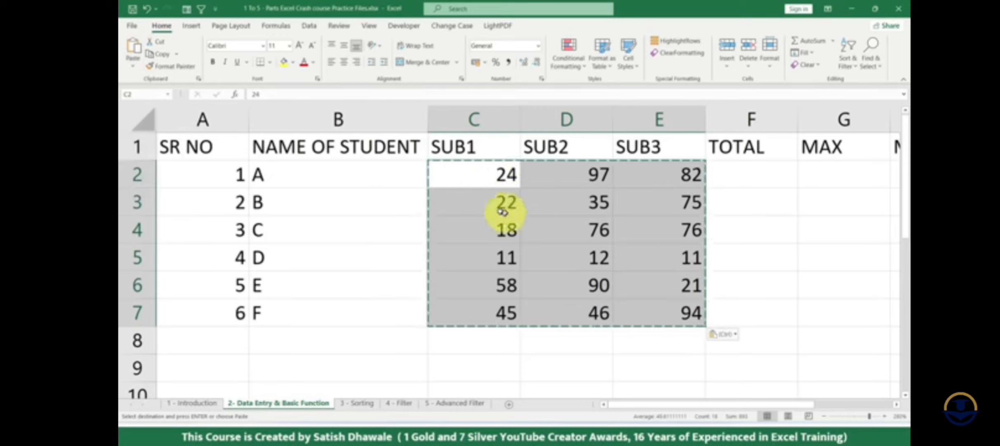
key(Escape)
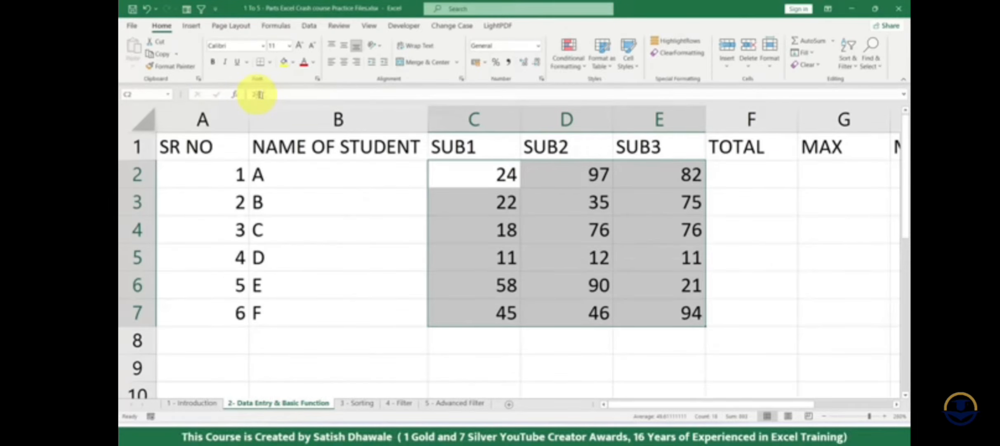
click(502, 229)
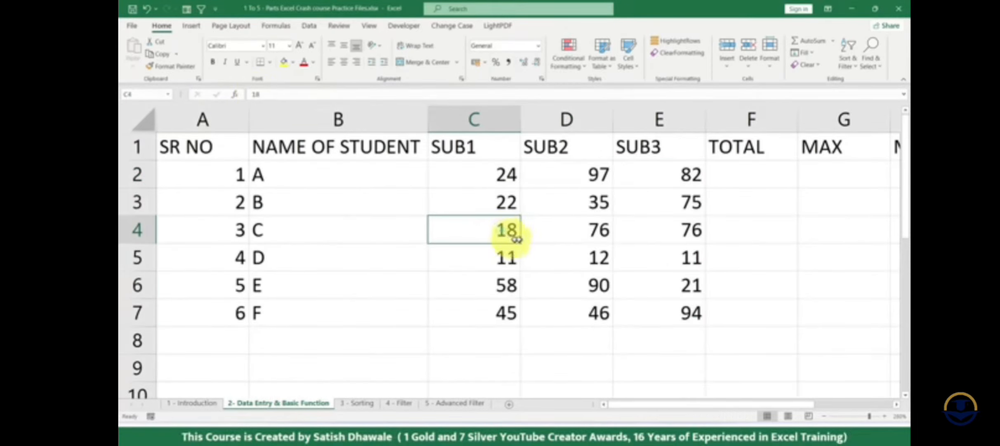
click(738, 206)
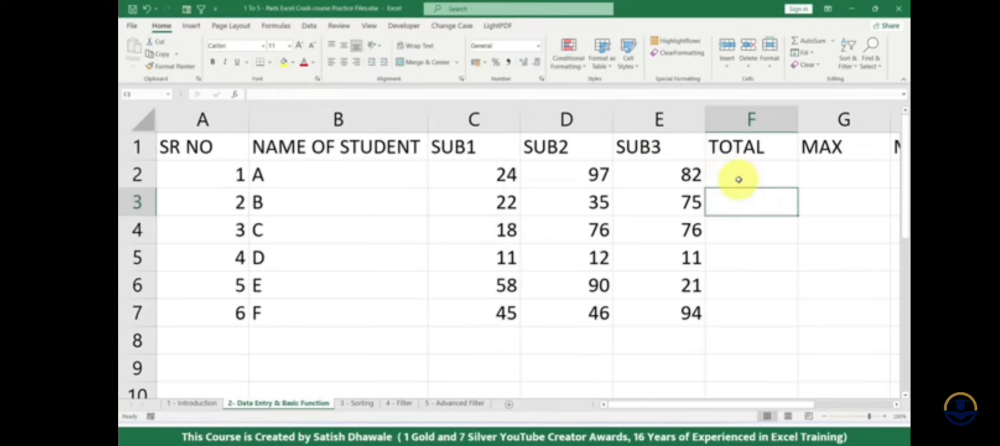
drag(740, 177, 733, 322)
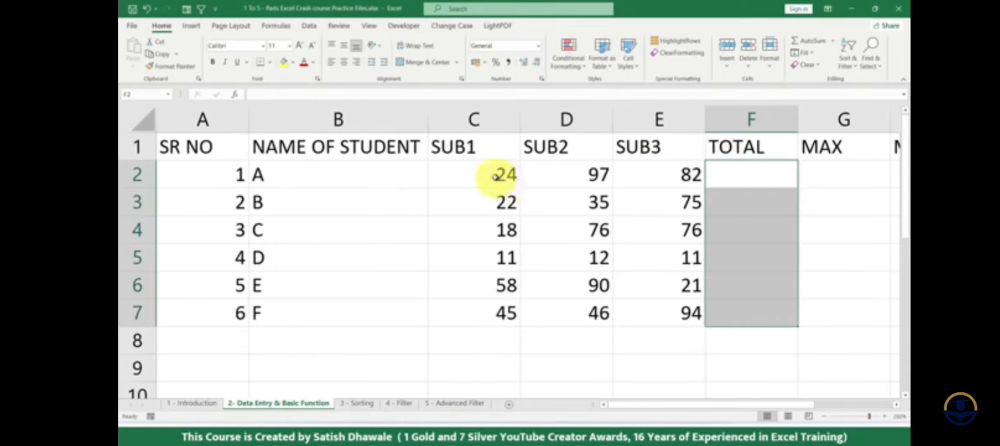
drag(498, 175, 660, 312)
drag(334, 175, 676, 289)
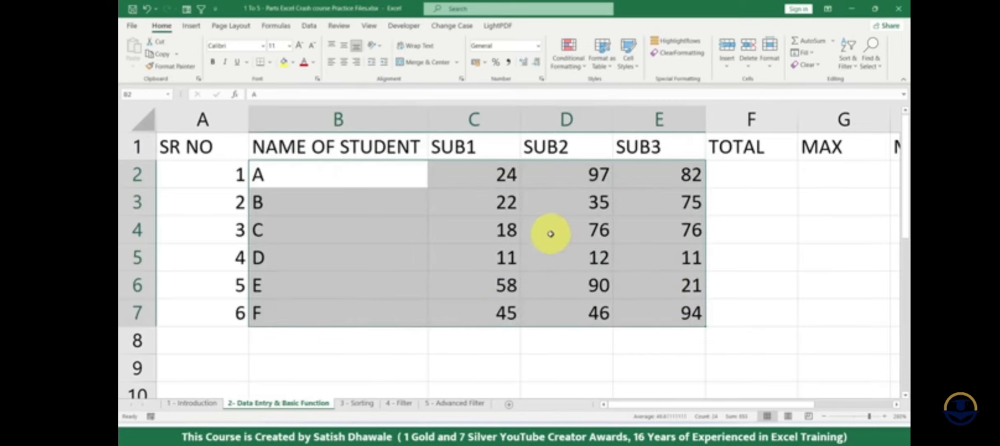
scroll(546, 236, down, 1)
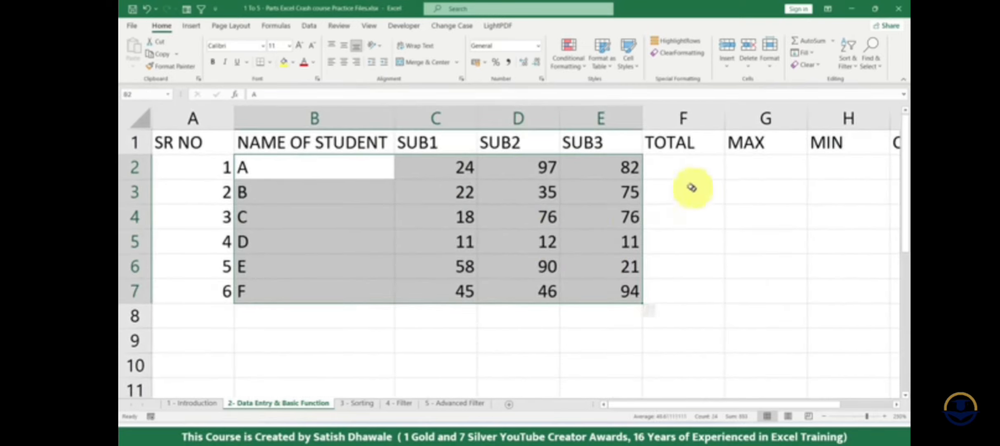
- Enter the formula =C2+D2+E2 in F2 to total student A's three subject marks
click(687, 171)
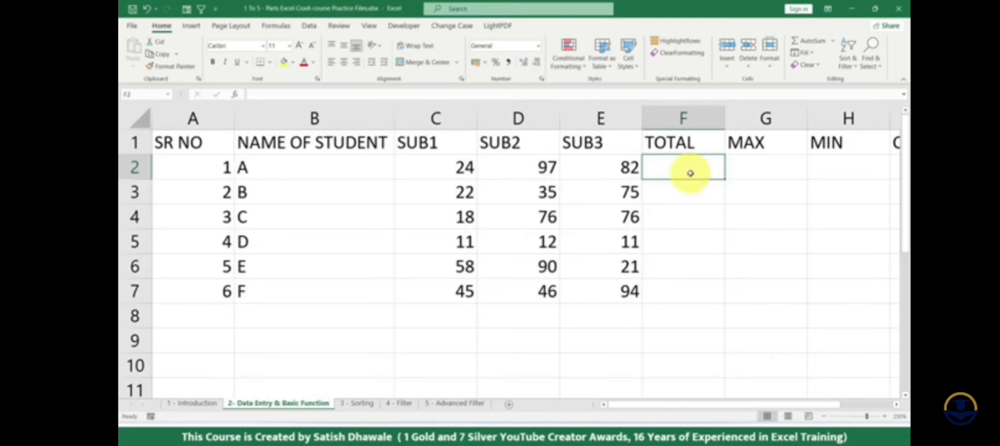
text(=)
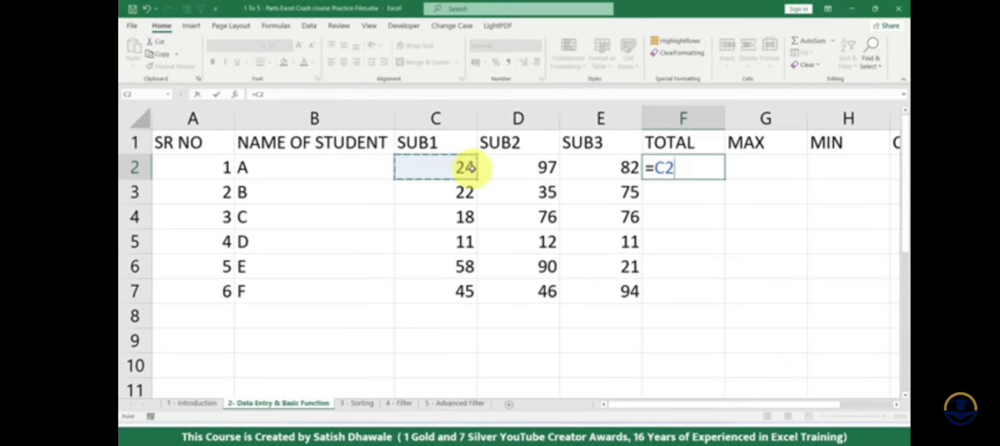
key(Escape)
text(=)
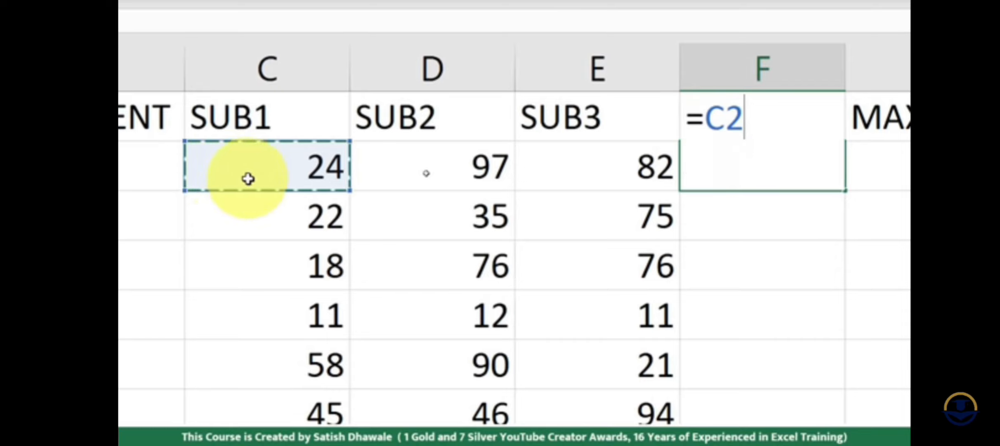
text(+)
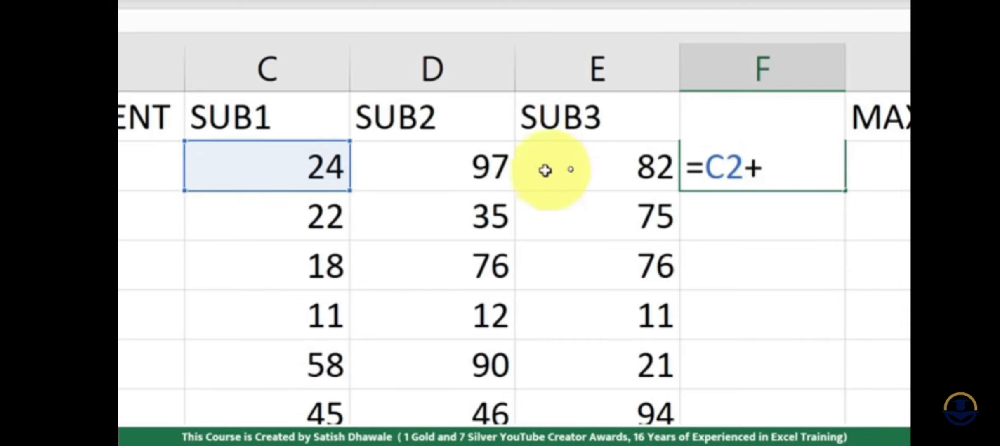
click(479, 166)
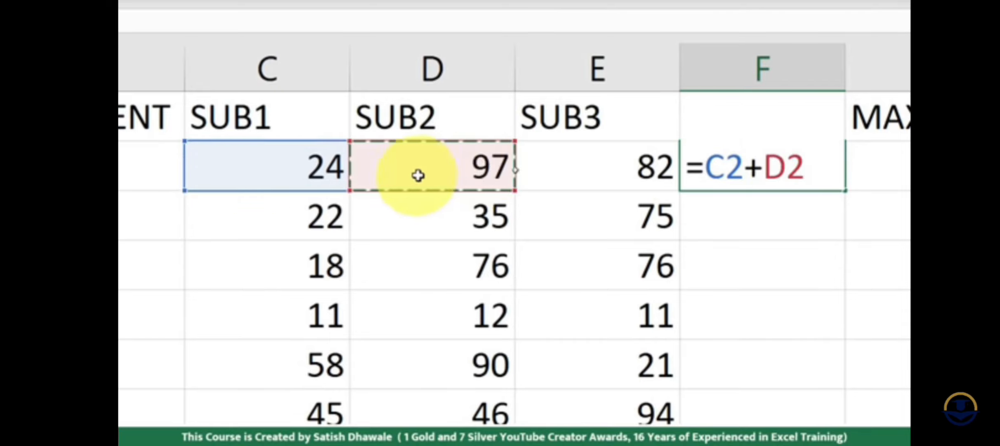
text(+)
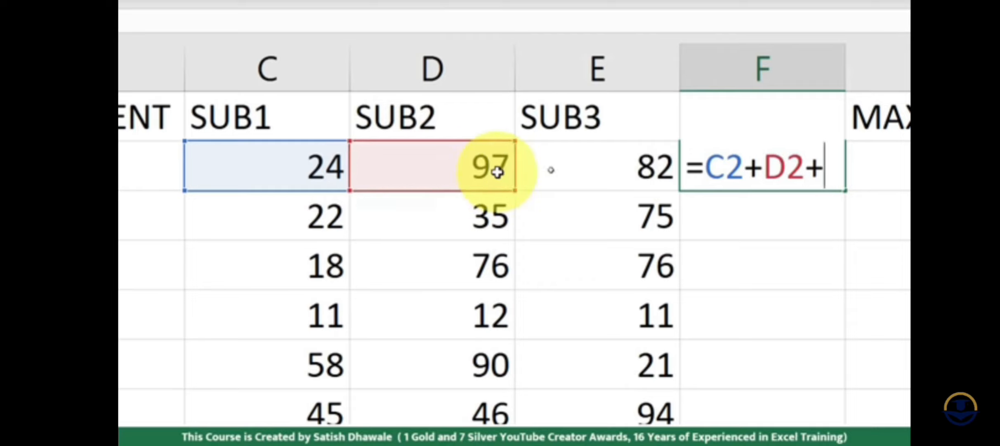
click(616, 169)
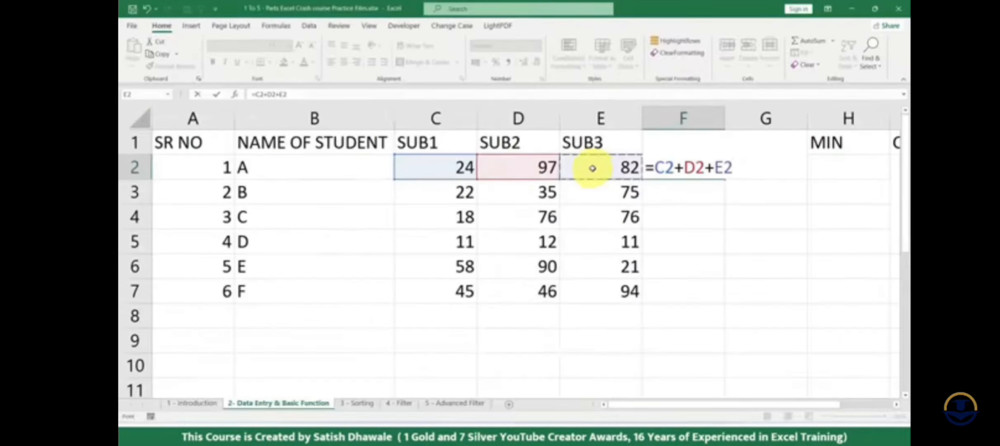
key(Return)
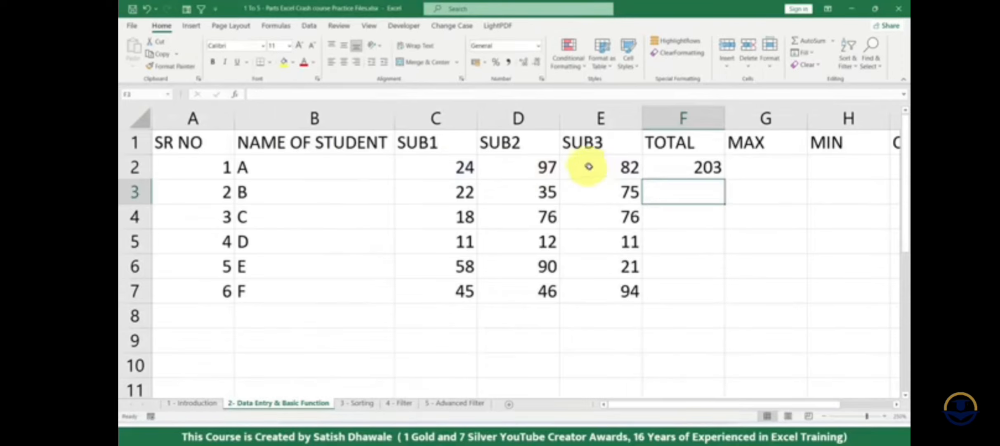
- Copy the total formula from F2 through F7 with Fill Down, and undo the fill
click(707, 167)
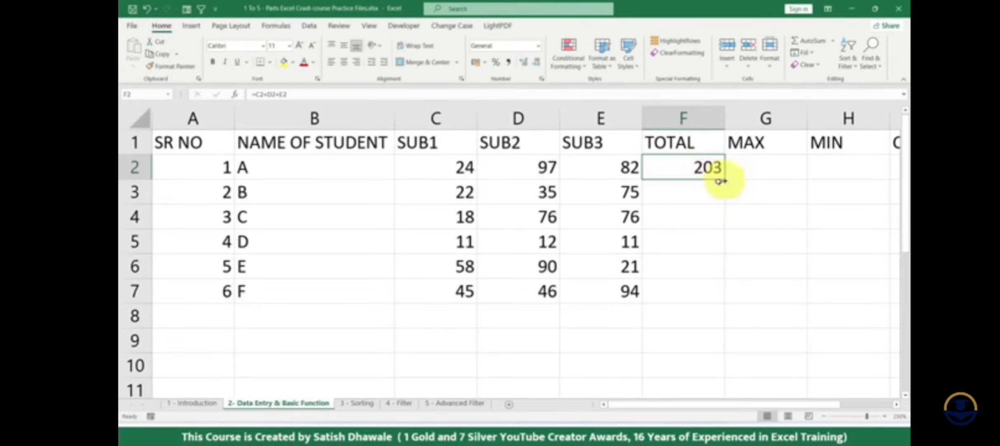
drag(467, 165, 593, 288)
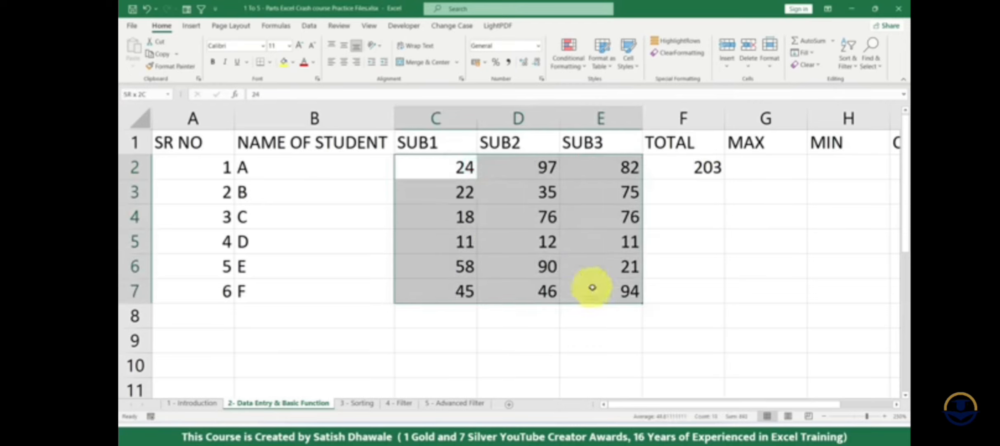
click(724, 177)
mouse_move(725, 178)
mouse_down()
mouse_move(705, 170)
mouse_move(701, 277)
mouse_up()
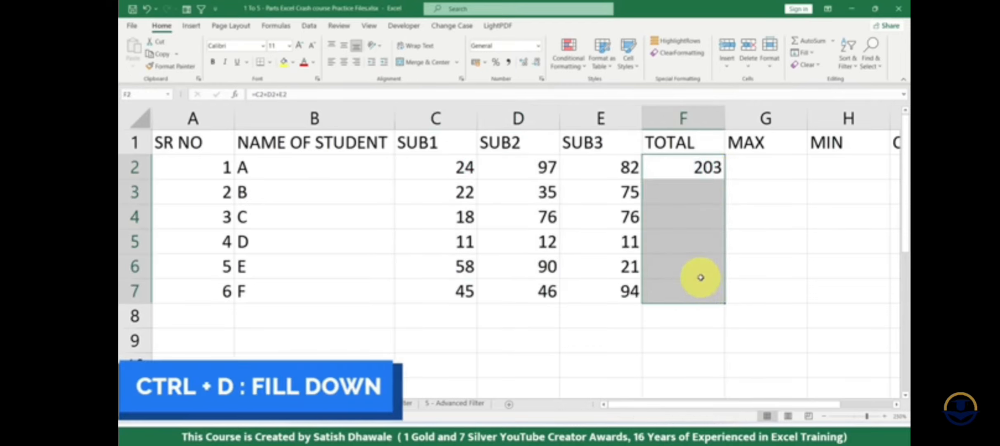
key(ctrl+d)
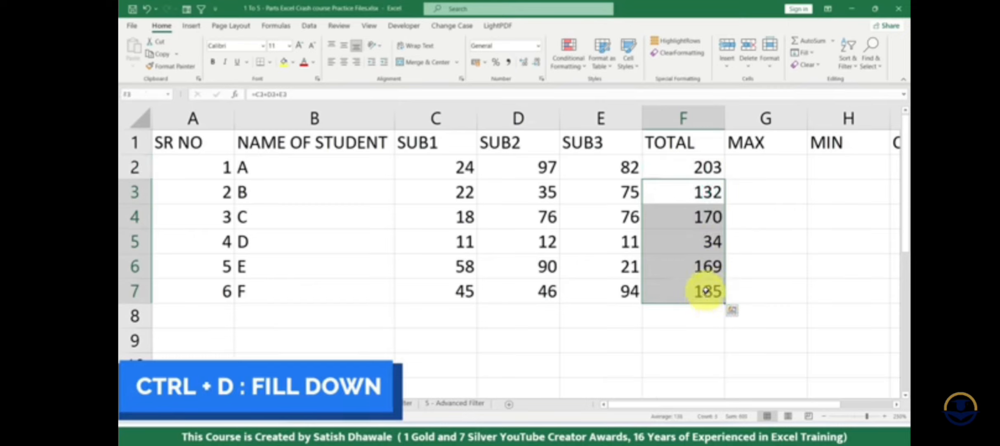
key(ctrl+z)
- Extend the total formula from F2 to F7 with the fill handle, and undo it
click(720, 175)
drag(725, 179, 726, 291)
key(ctrl+z)
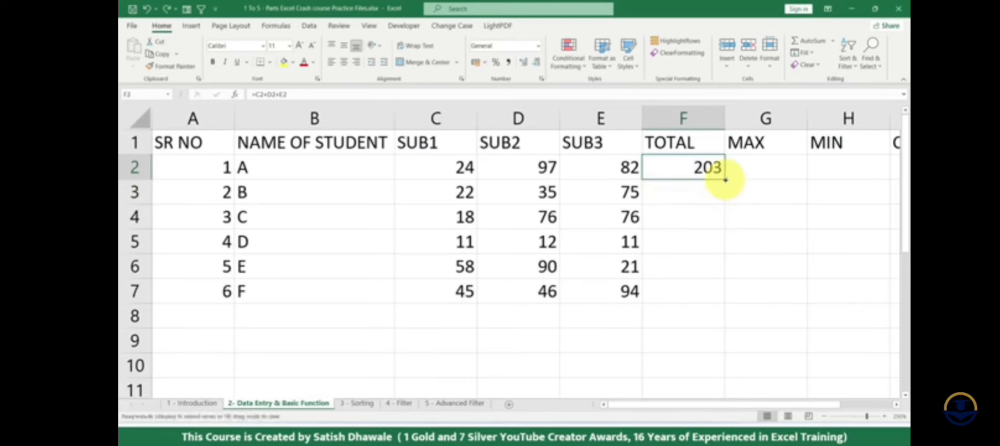
- AutoFill the F2 total formula automatically to the last student row, and clear F3:F7
double_click(725, 179)
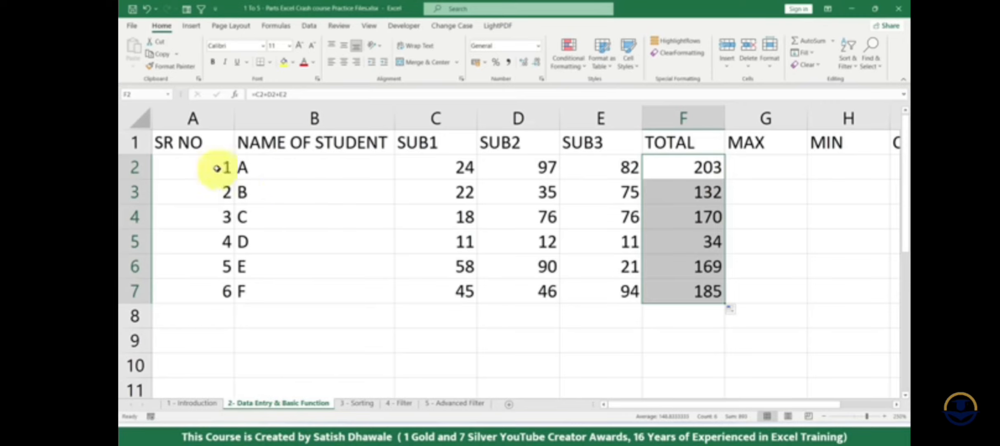
drag(212, 167, 217, 206)
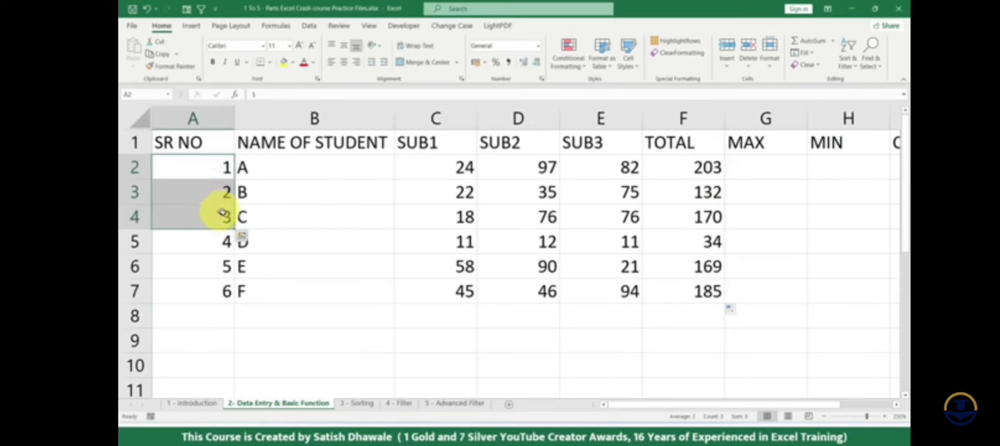
drag(697, 190, 703, 291)
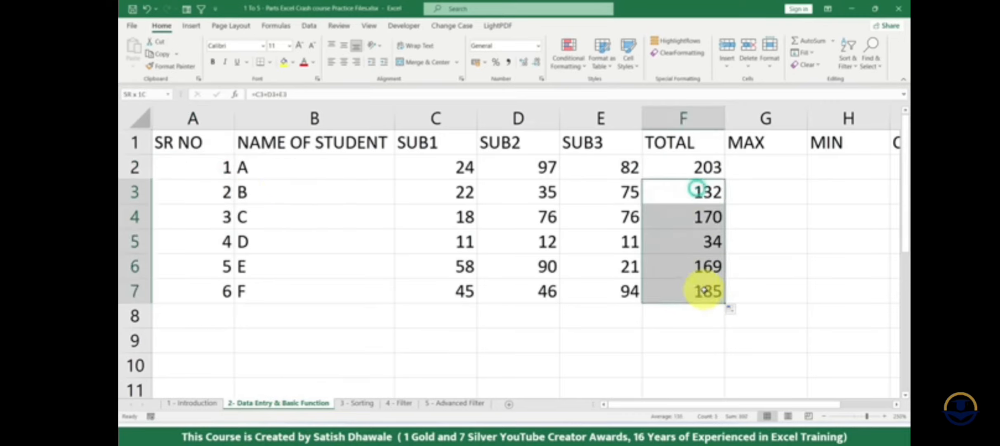
key(Delete)
- Repeat the automatic fill of the F2 total formula, check the formula in F7, and clear F3:F7 again
click(629, 291)
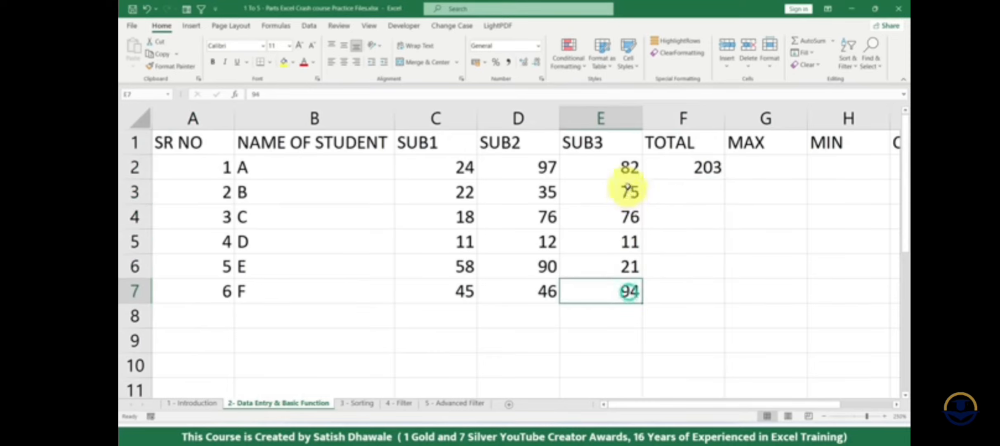
click(629, 167)
click(698, 167)
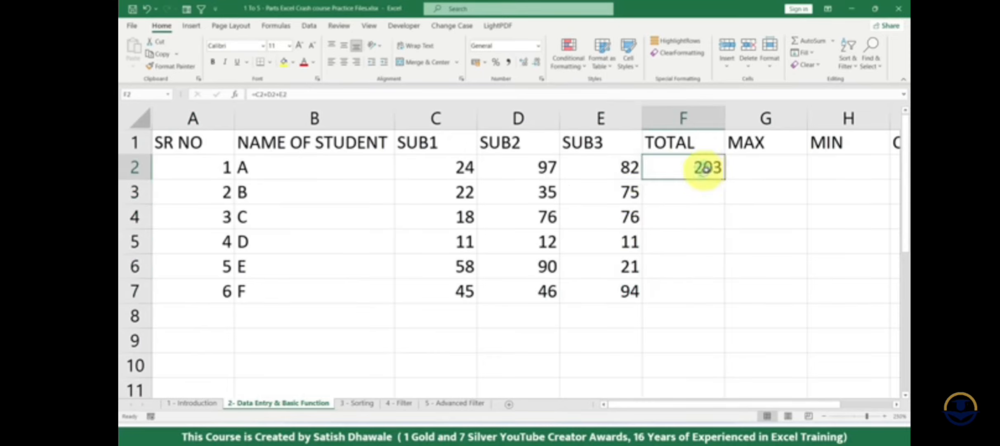
double_click(725, 179)
drag(697, 191, 701, 291)
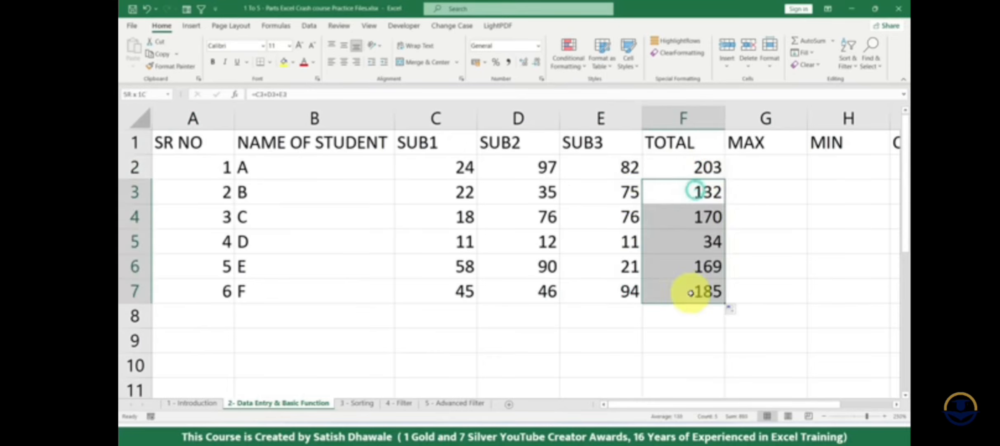
click(667, 289)
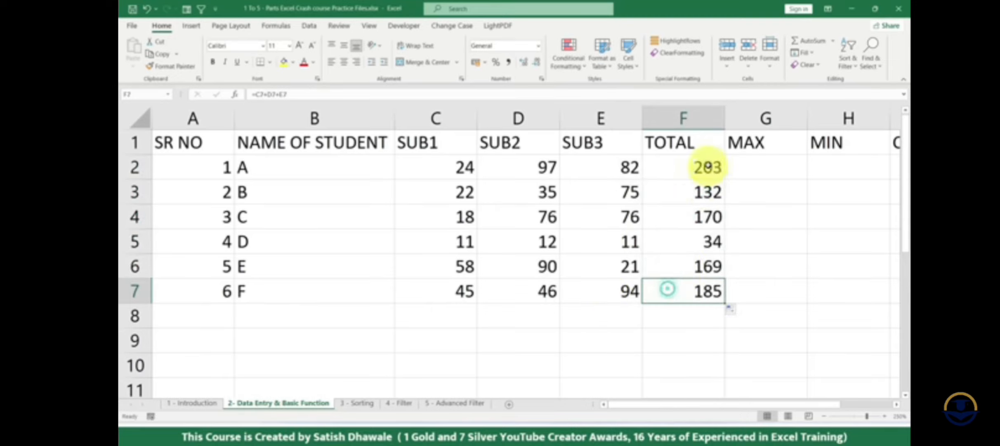
drag(708, 190, 706, 306)
key(Delete)
- Extend the total formula from F2 to row 7 with the fill handle twice, undoing it each time
click(719, 169)
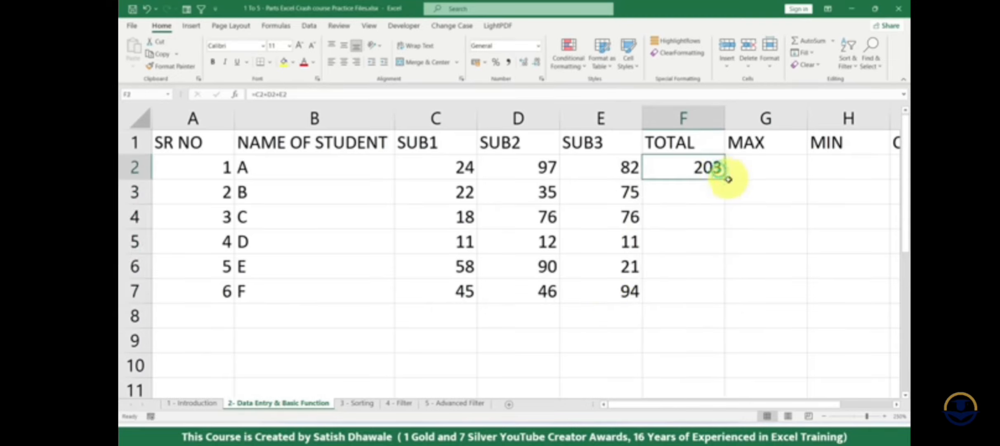
drag(726, 180, 727, 296)
key(ctrl+z)
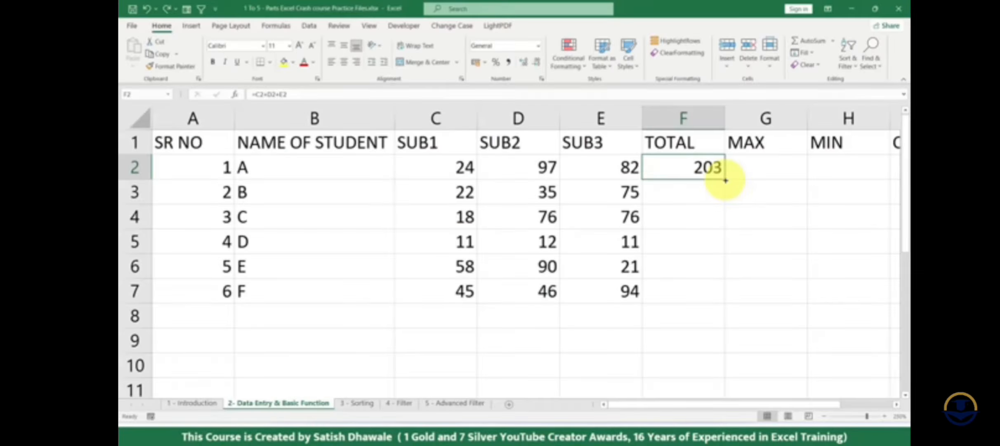
drag(726, 180, 738, 294)
key(ctrl+z)
- Fill the total formula from F2 down through F7 for all the remaining students
drag(707, 176, 706, 290)
click(714, 198)
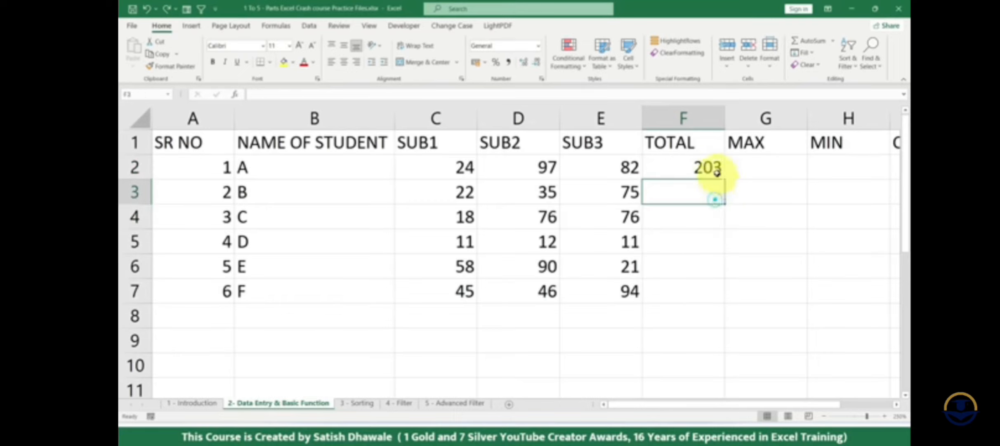
click(707, 168)
drag(695, 166, 696, 287)
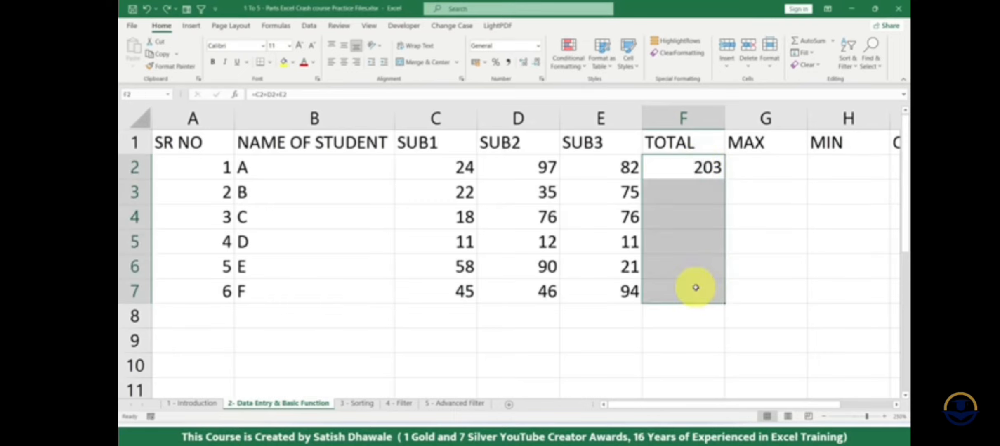
key(ctrl+d)
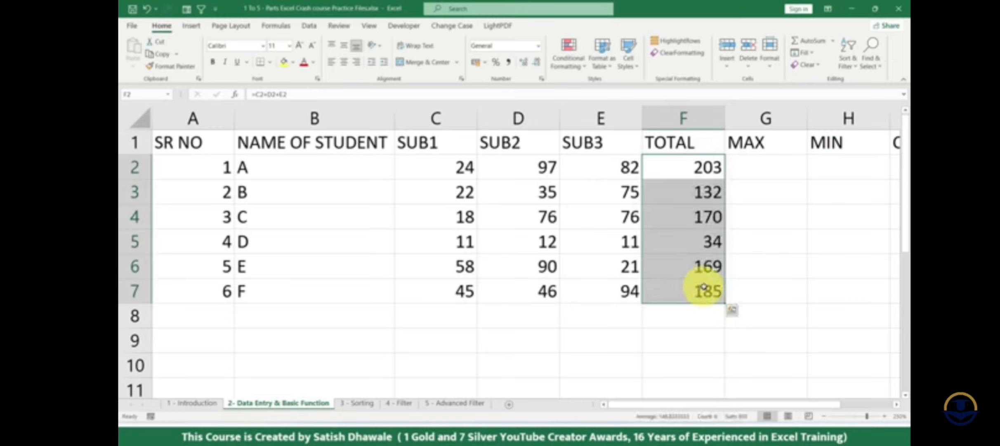
- Examine the total formula in F2 and compare it with the copied totals and the marks range C2:E7
drag(699, 192, 695, 288)
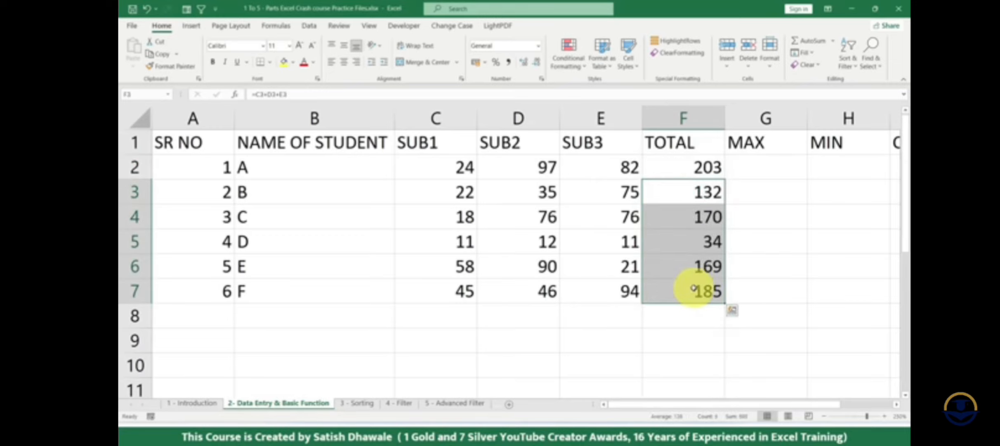
click(700, 167)
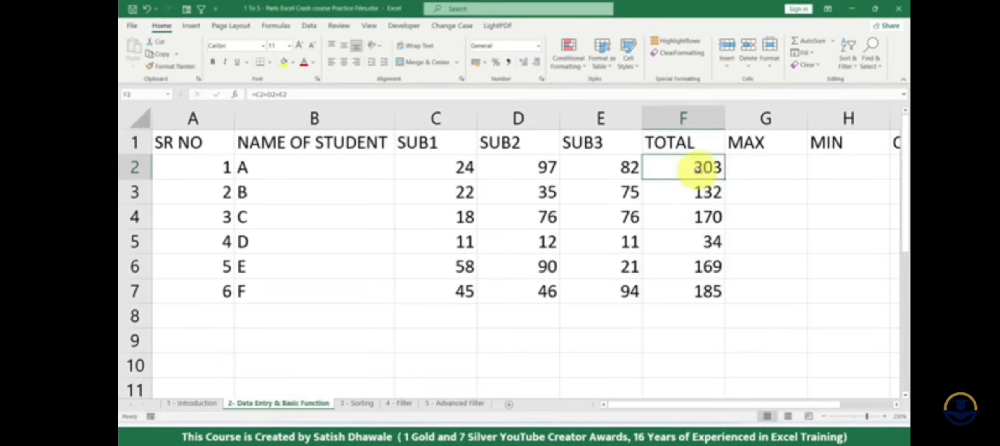
double_click(697, 167)
drag(655, 165, 739, 165)
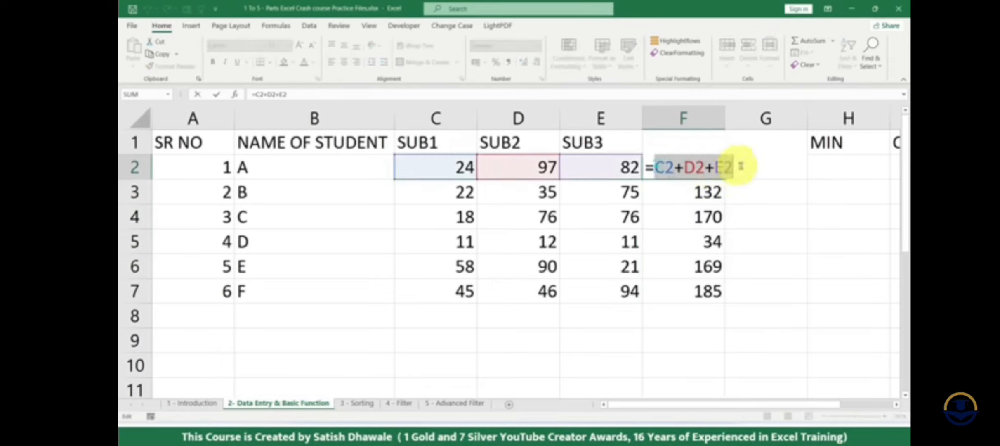
key(Escape)
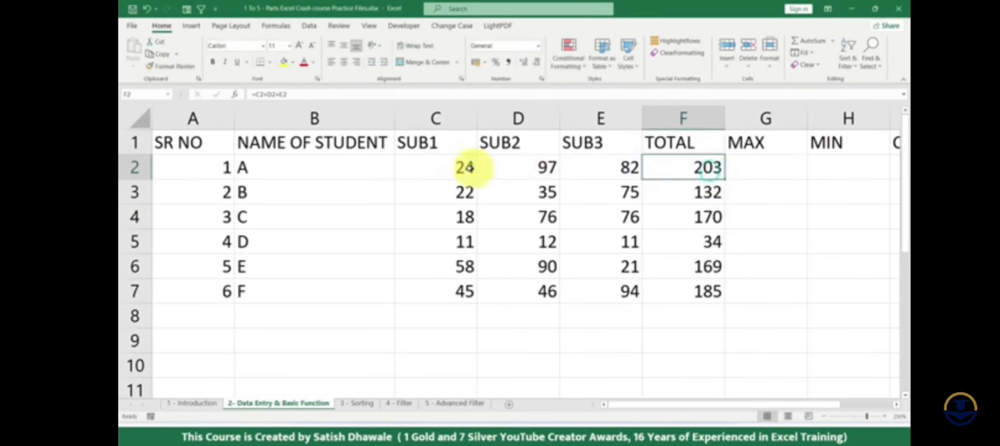
drag(465, 168, 599, 312)
- Start a plus-sign formula in E9 adding C7, C6 and C5 one by one, and cancel it
click(602, 339)
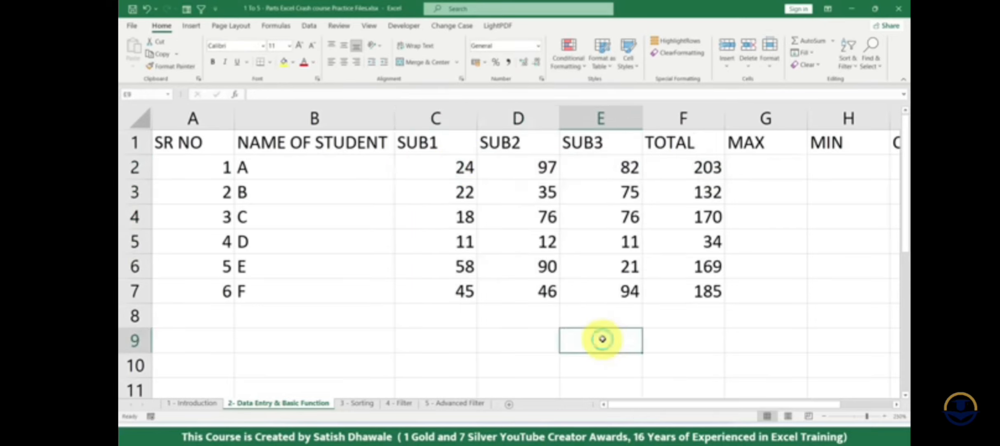
text(=)
click(463, 289)
text(+)
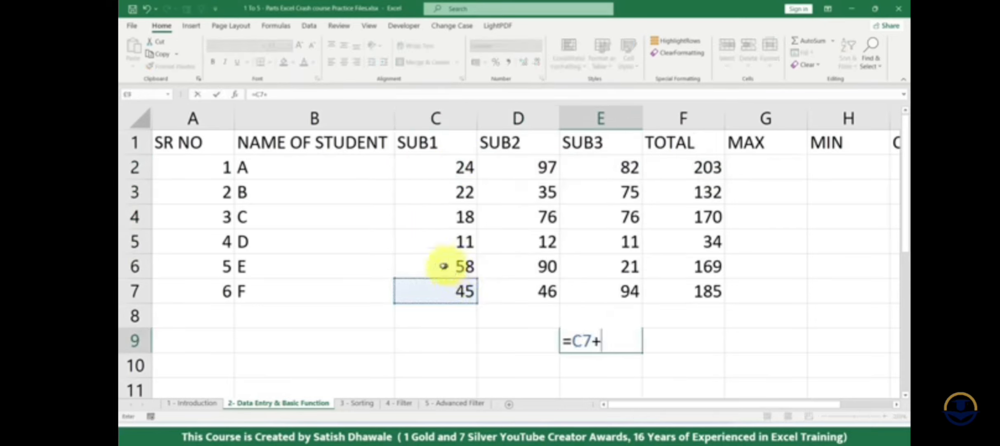
click(444, 266)
text(+)
click(415, 232)
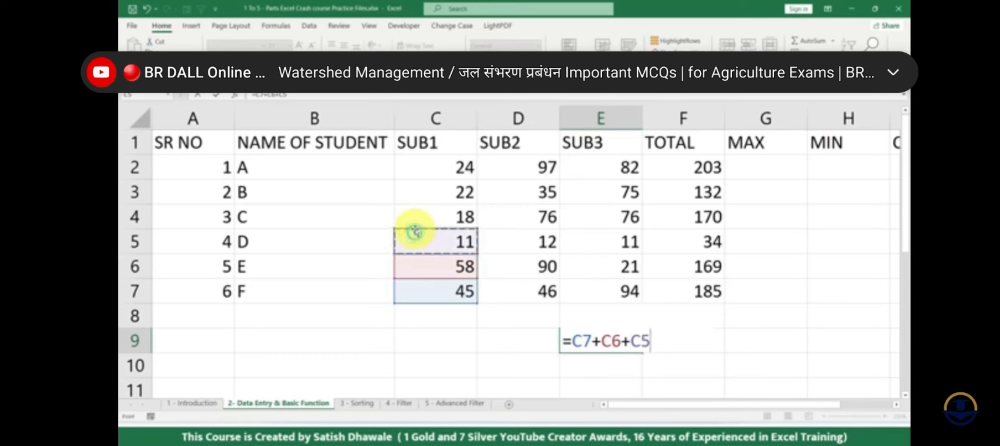
text(+)
key(Escape)
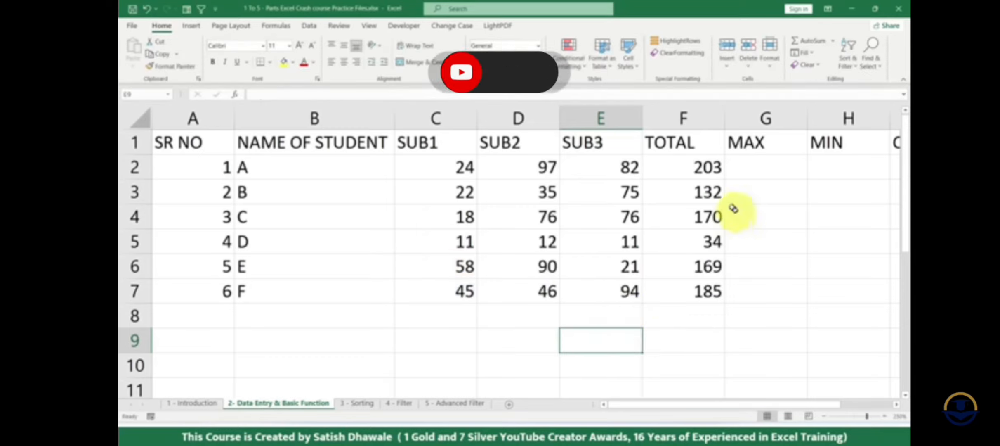
- Review the plus-sign total formula in F2 once more, and clear all totals in F2:F7
click(709, 167)
drag(709, 167, 710, 285)
double_click(707, 168)
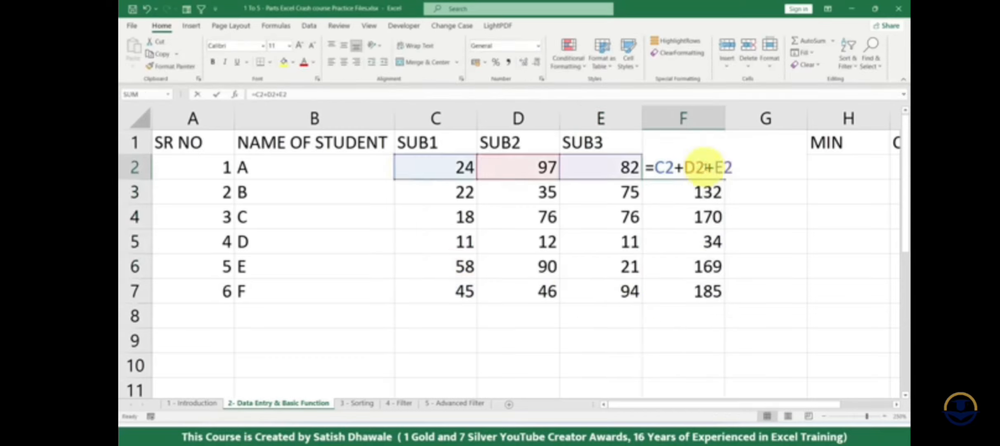
drag(661, 167, 718, 167)
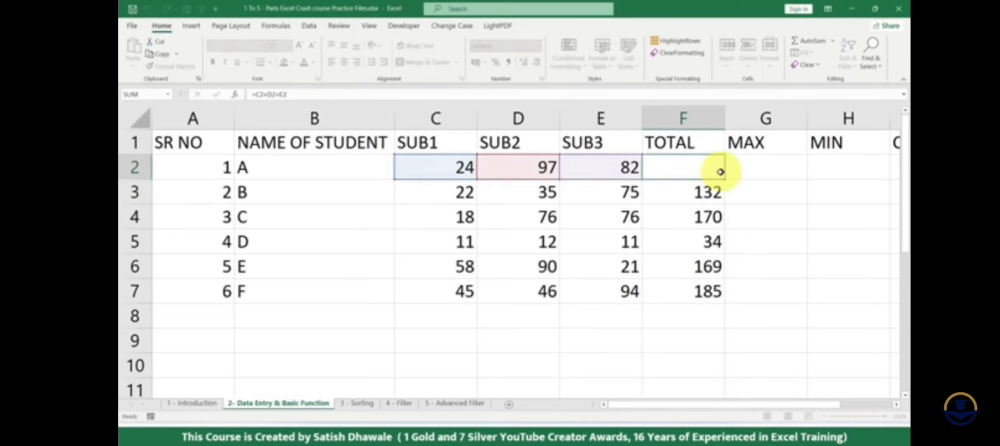
key(Return)
drag(708, 172, 692, 286)
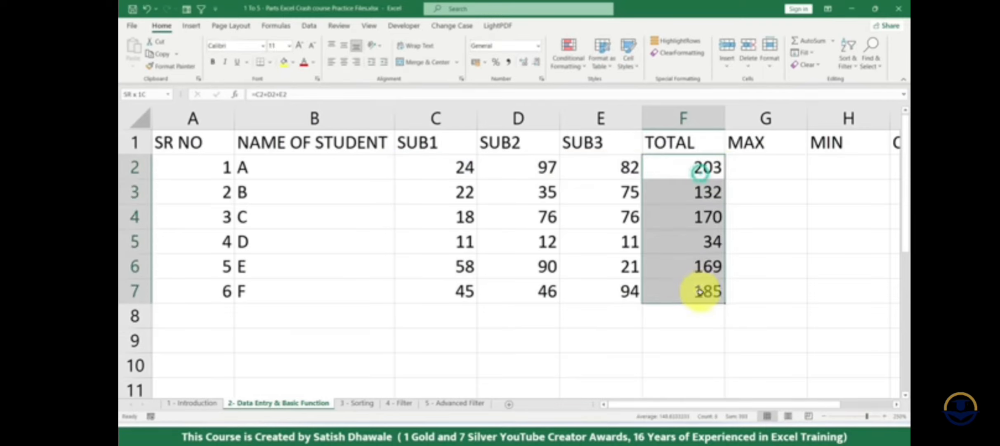
key(Delete)
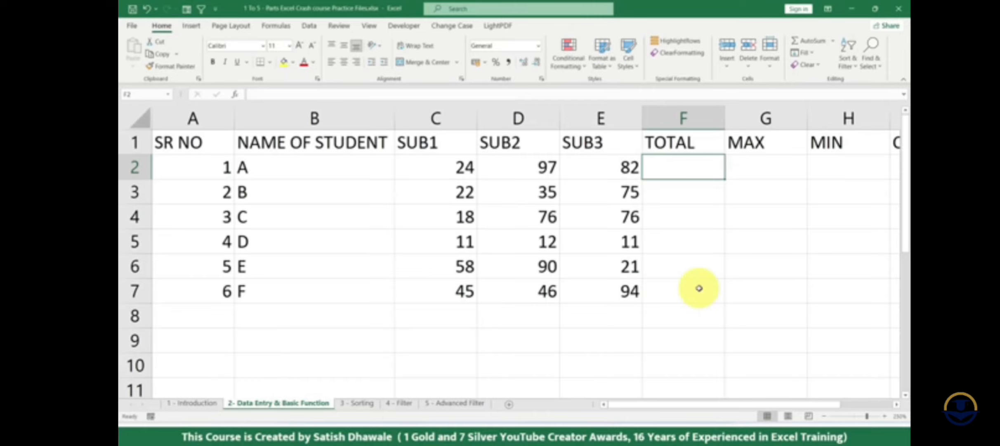
text(=)
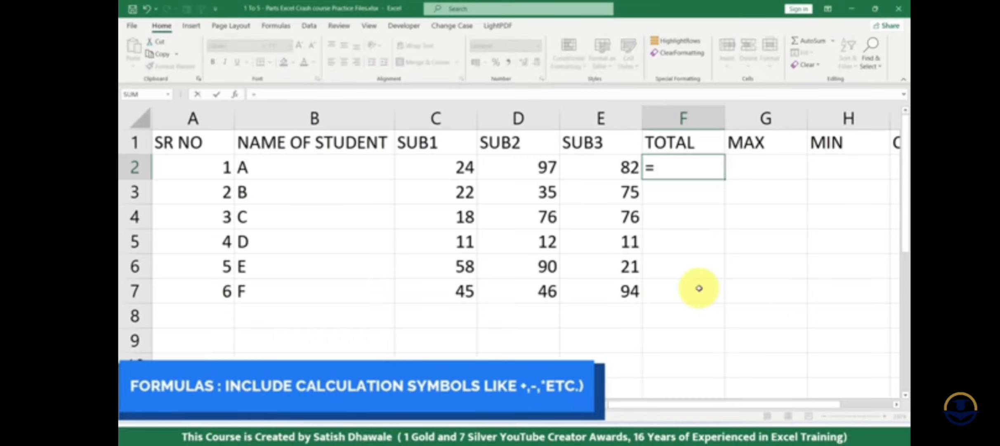
text(SUMF)
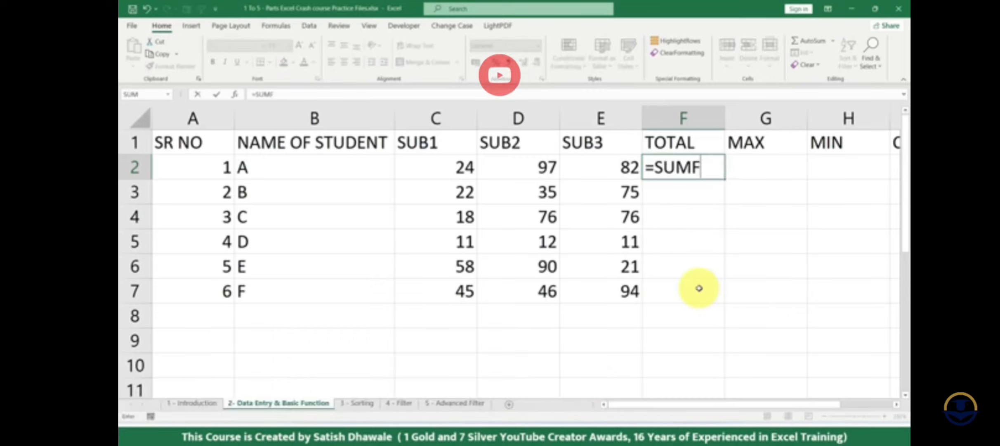
key(BackSpace)
text(()
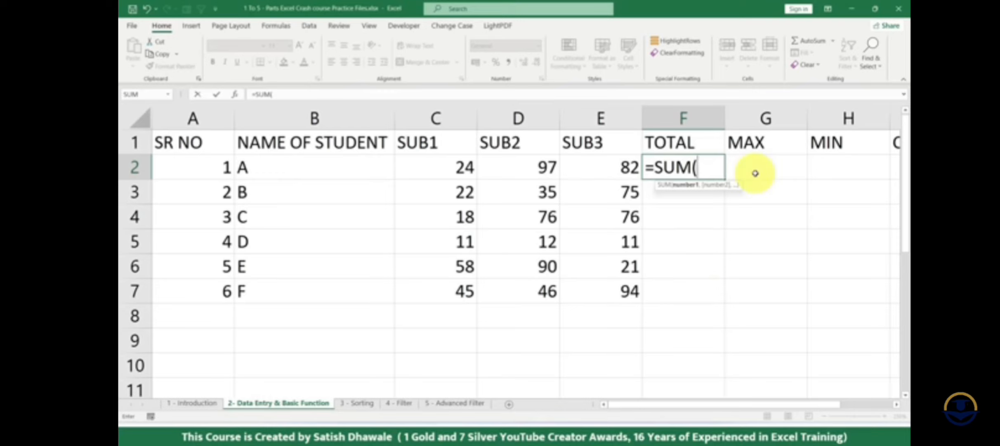
key(Escape)
- Enter =SUM(C2,D2,E2) in F2, accepting the suggested SUM function and adding the three marks as separate arguments
text(=SU)
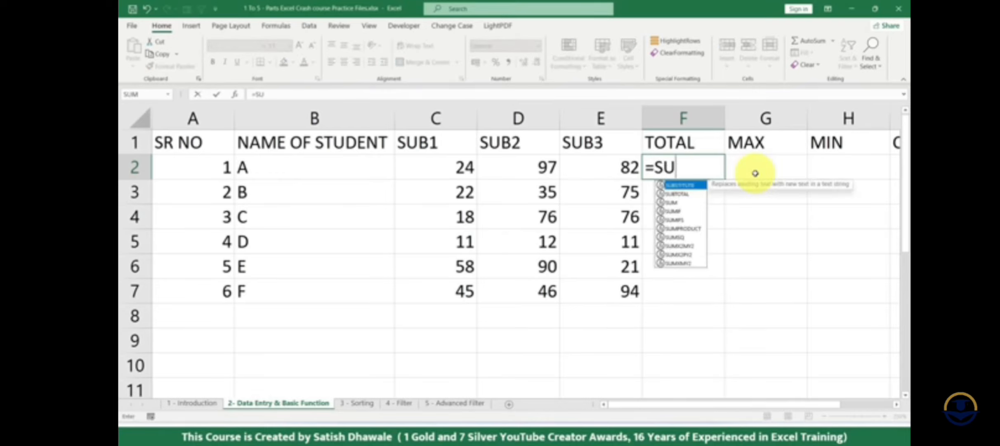
text(M)
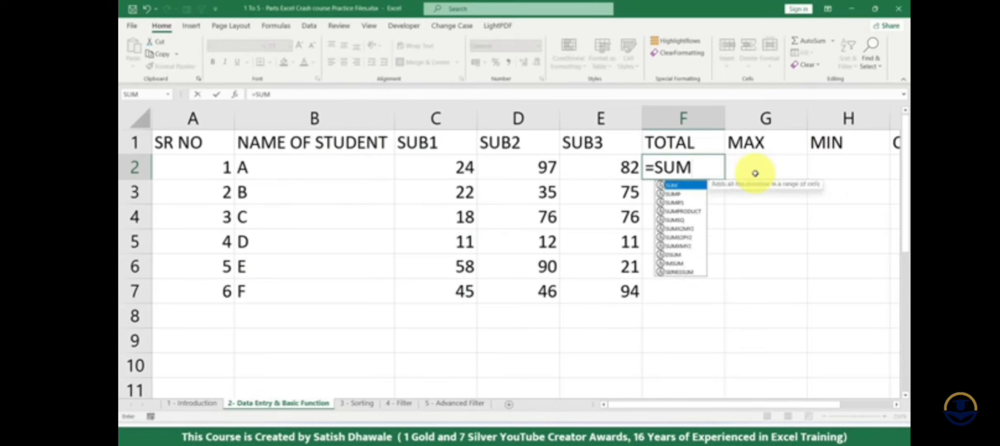
key(Tab)
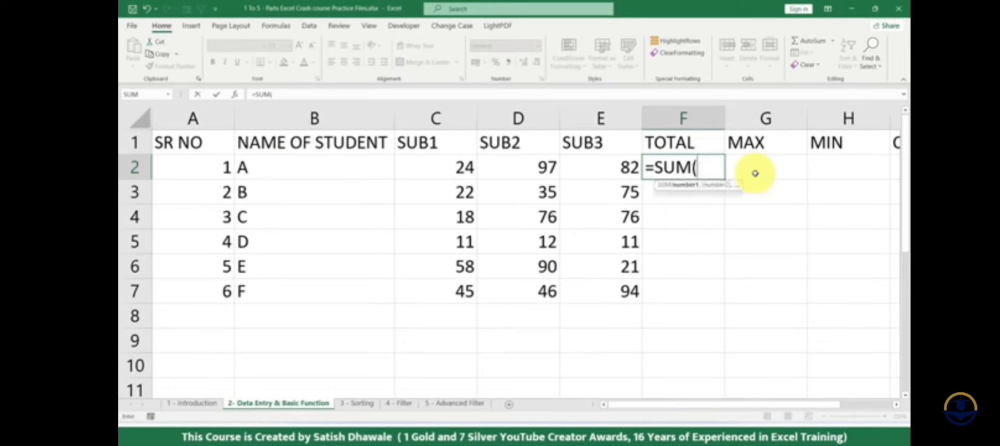
key(BackSpace)
key(Tab)
key(BackSpace)
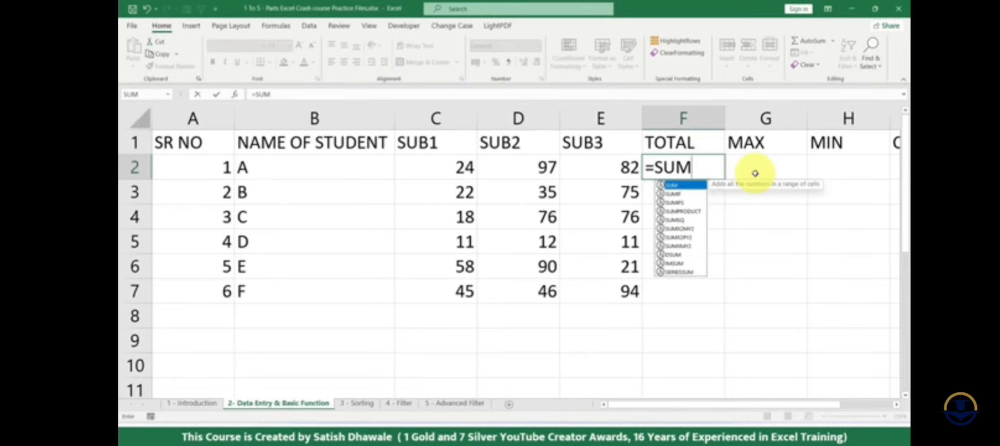
key(Tab)
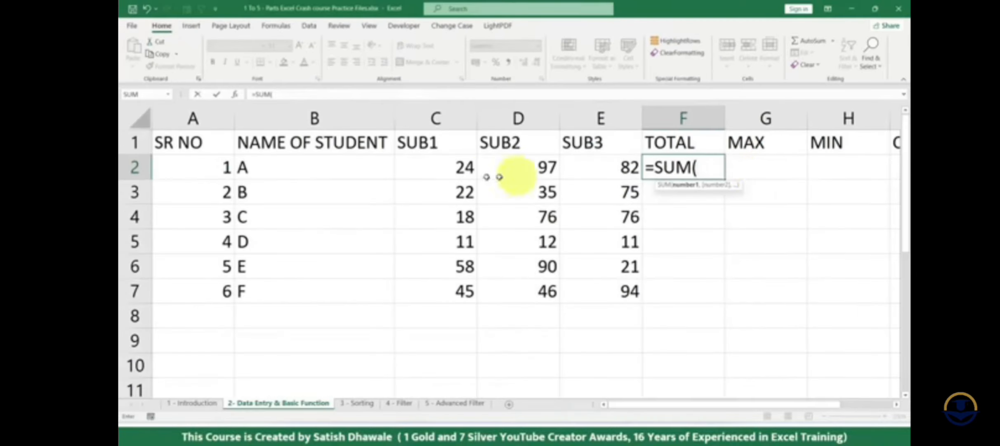
click(173, 162)
text(,)
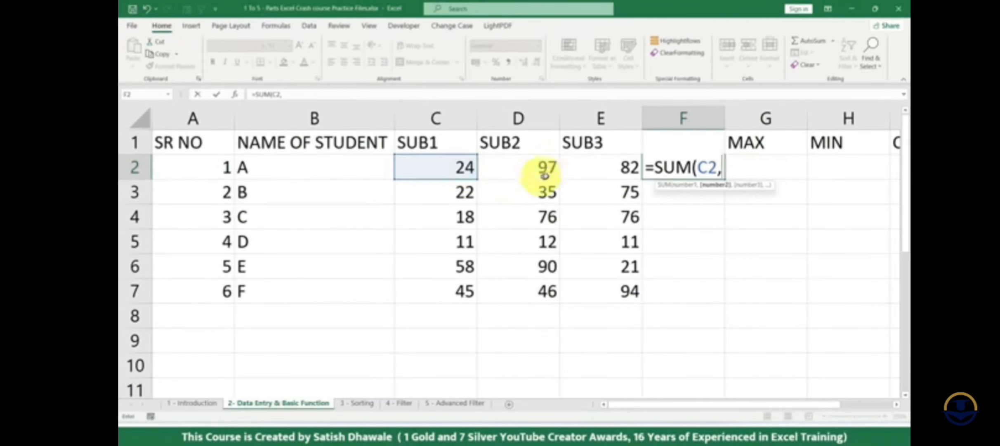
click(549, 169)
text(,)
click(597, 169)
key(Return)
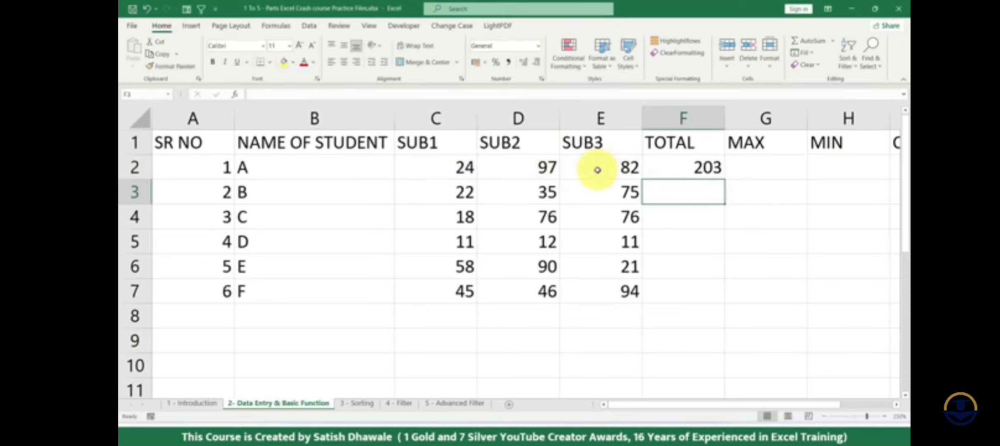
- Replace the F2 formula with =SUM(C2:E2), totalling the first student's marks as one range
click(688, 168)
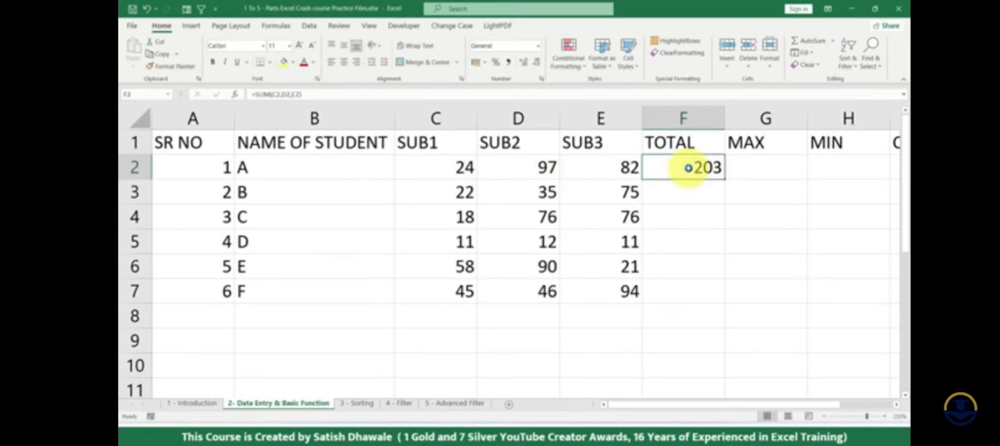
text(=SUM()
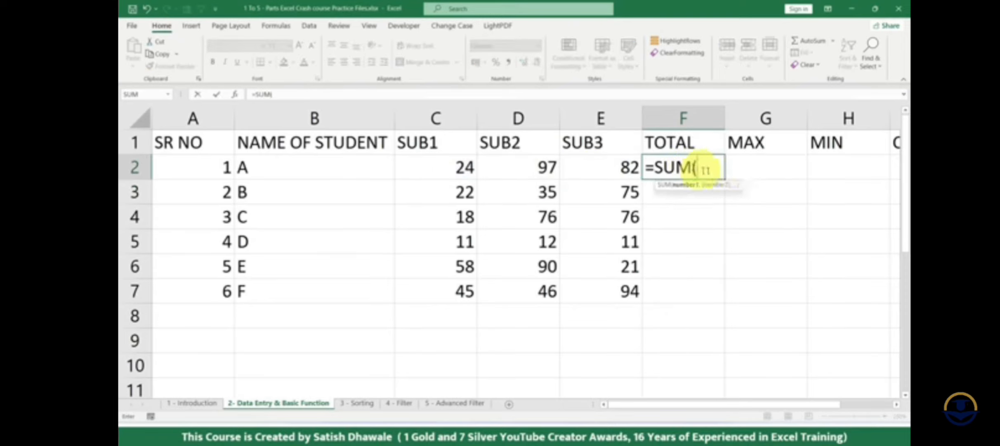
drag(447, 172, 595, 167)
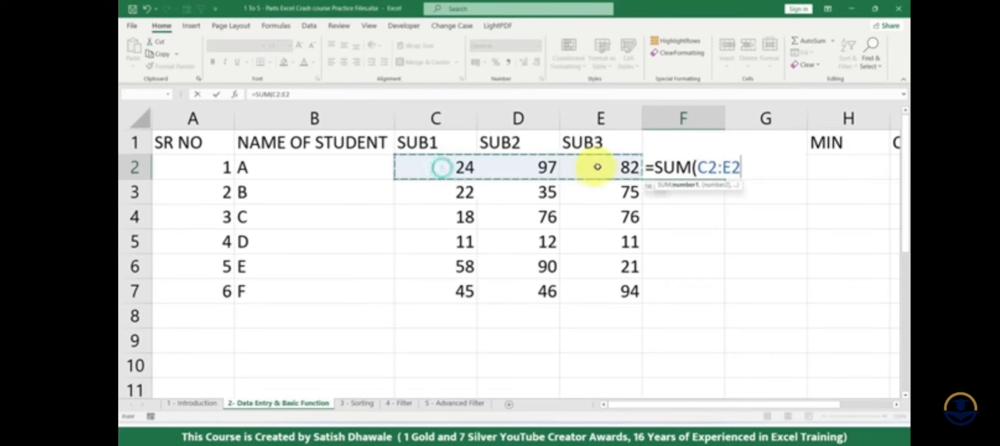
click(745, 170)
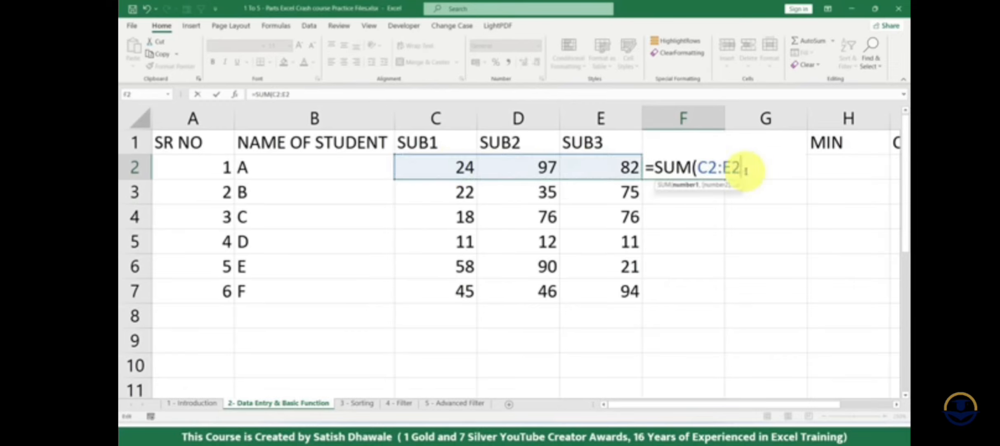
drag(700, 167, 741, 168)
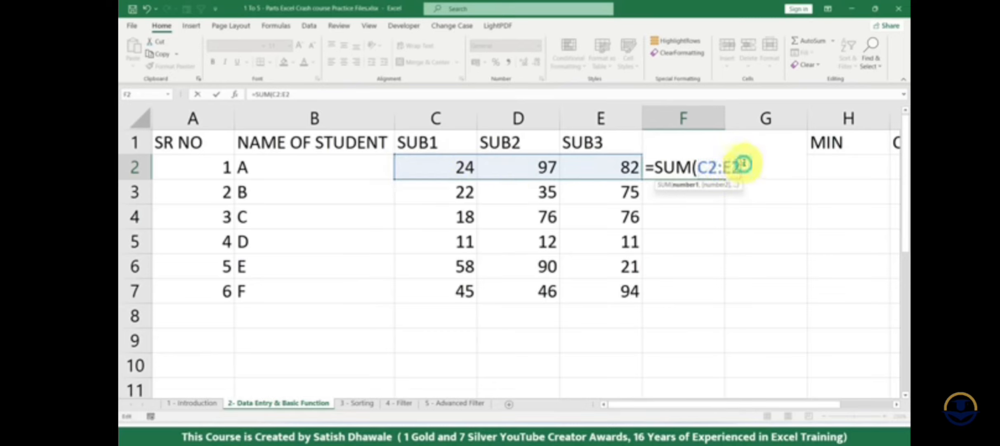
text())
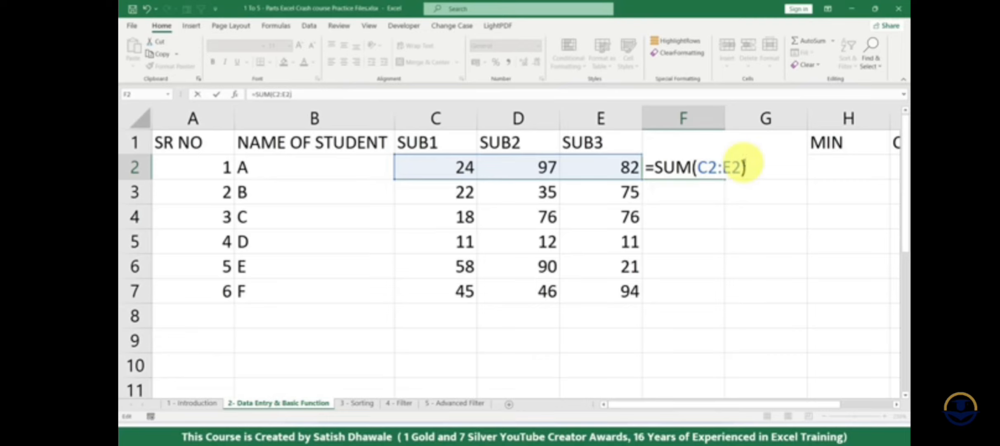
key(Return)
- Check the SUM formula in F2 and fill it down through F7 for all students
click(699, 170)
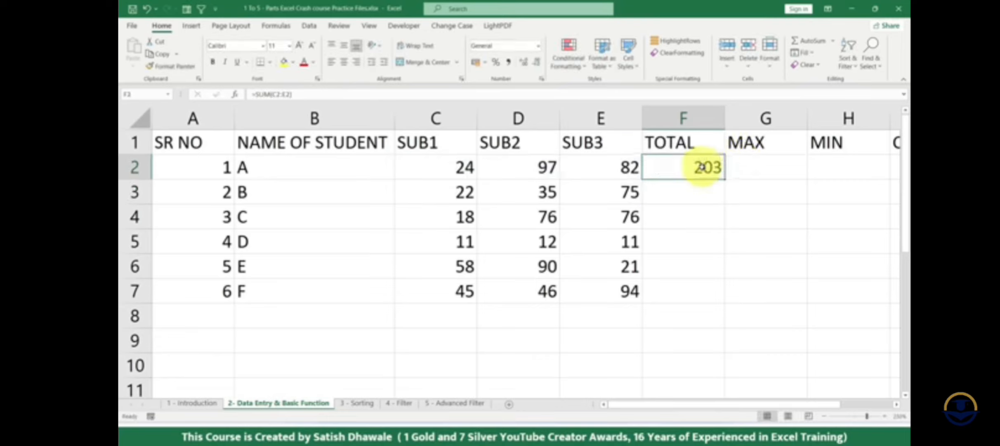
double_click(699, 169)
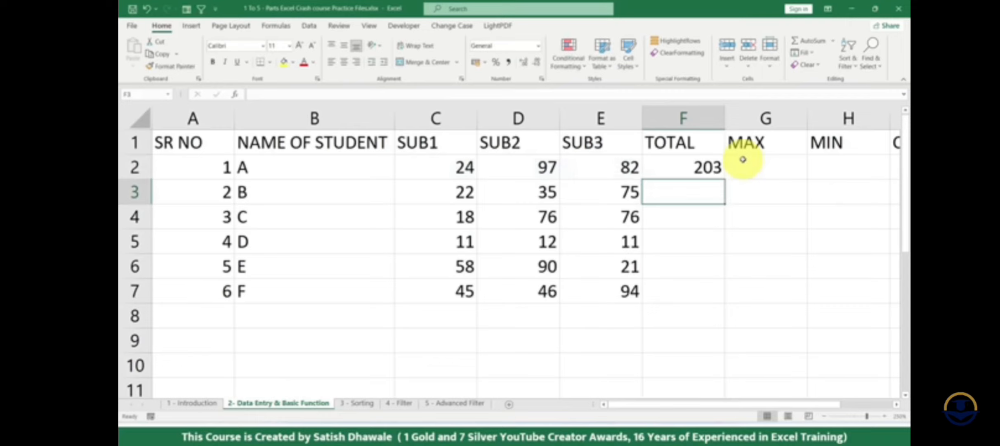
click(716, 174)
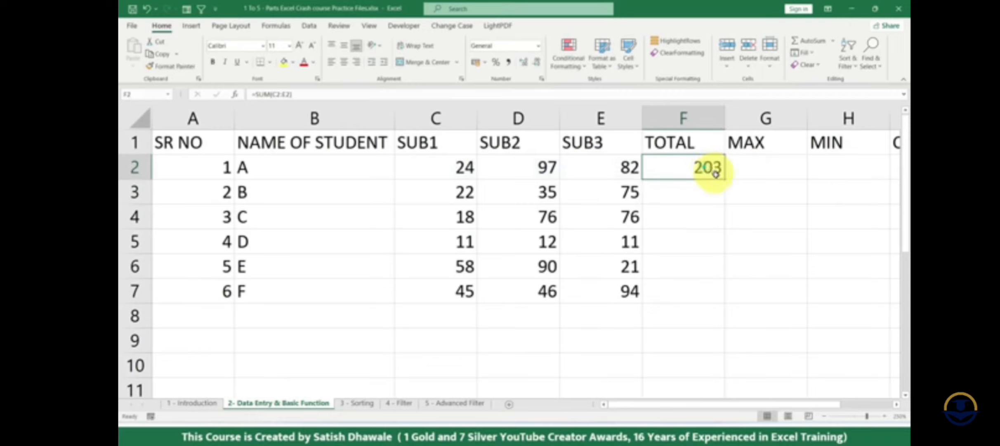
double_click(723, 174)
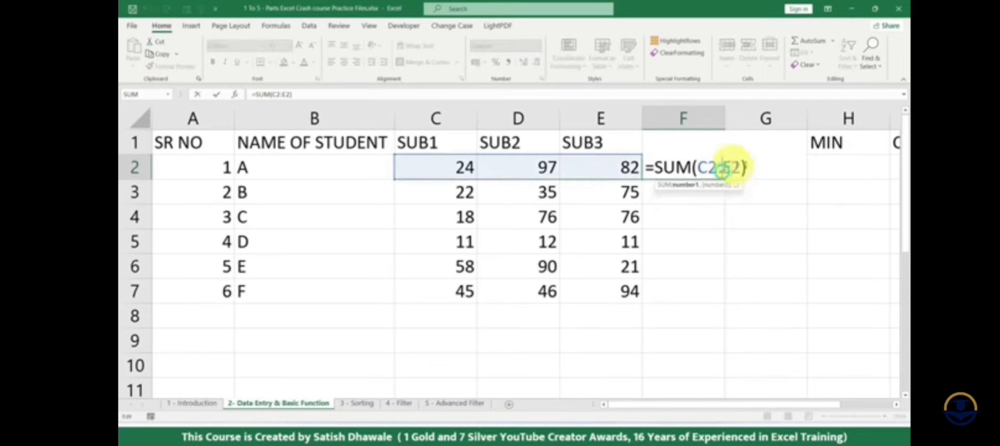
key(Escape)
double_click(725, 178)
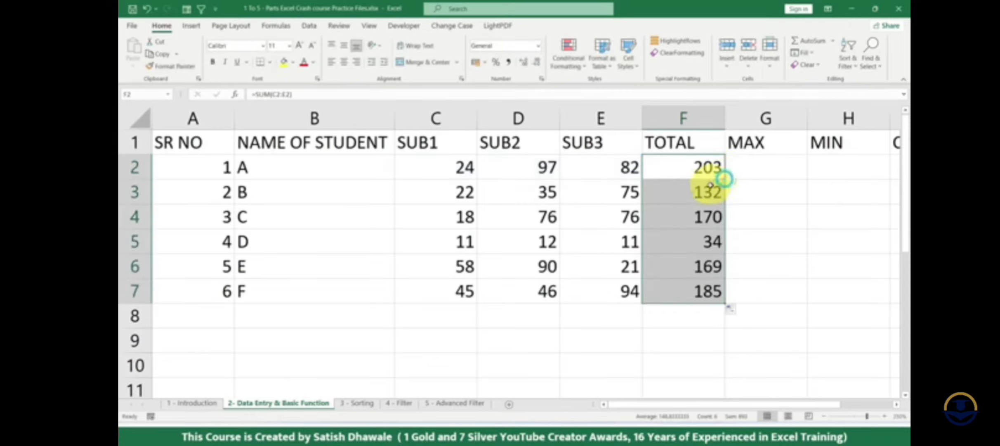
- Enter =SUM(C2:C7) in C8 to total the SUB1 marks of all students
click(463, 319)
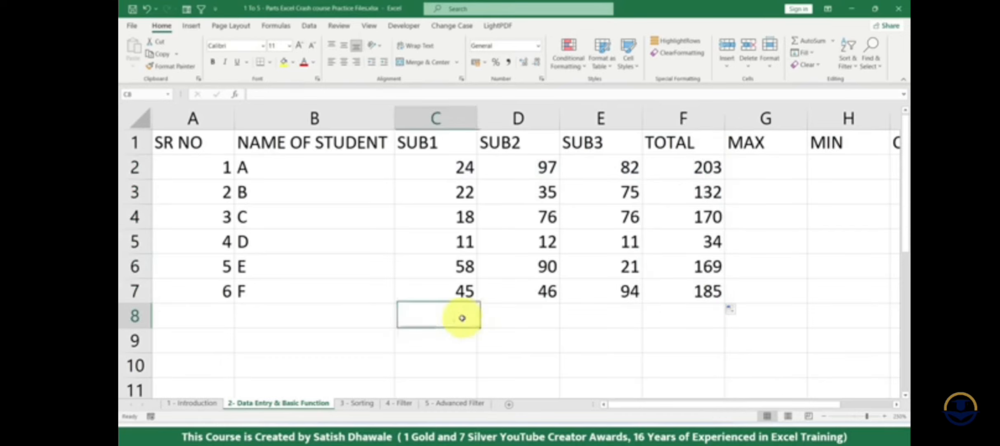
text(=SUM()
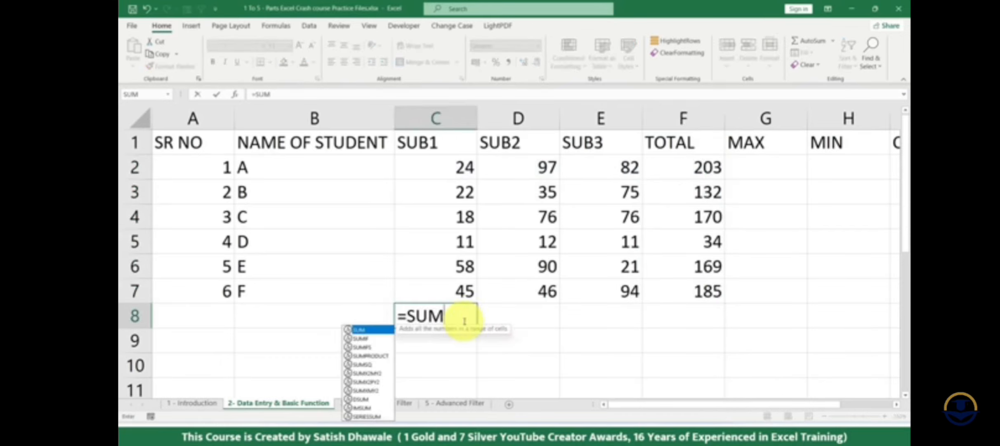
drag(444, 160, 443, 273)
text())
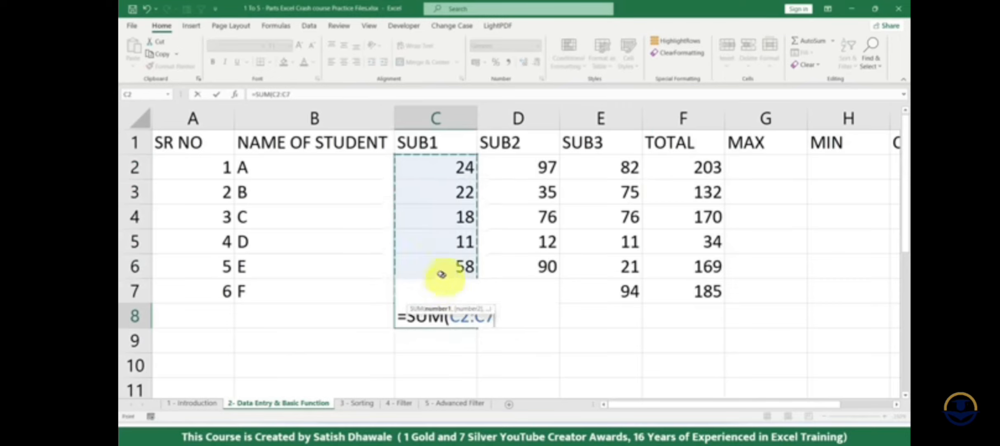
key(Return)
click(596, 309)
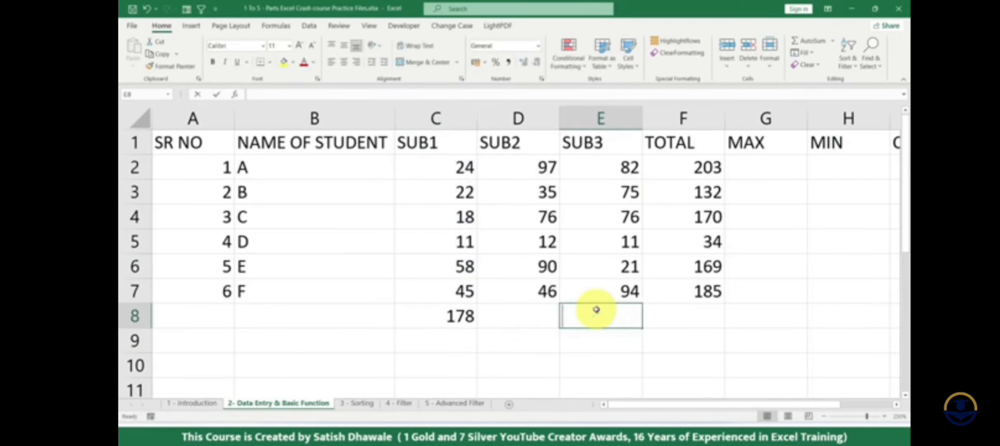
text(=SUM()
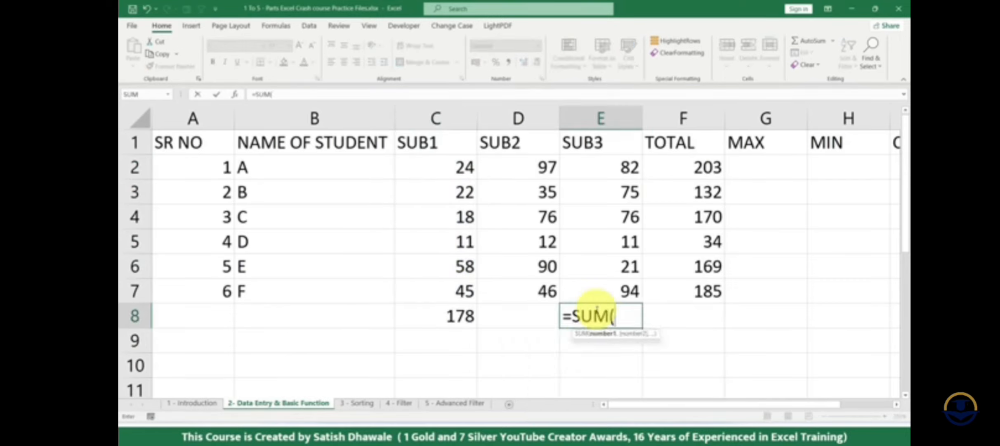
drag(628, 169, 611, 281)
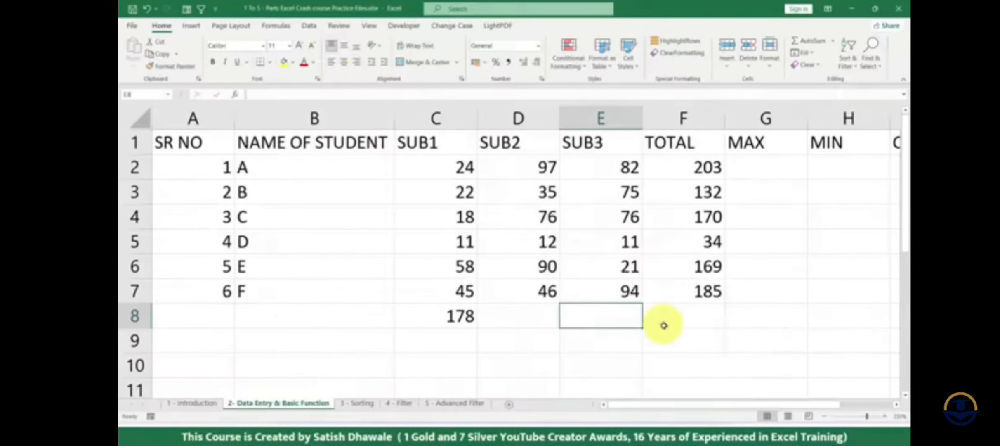
text(=SUM()
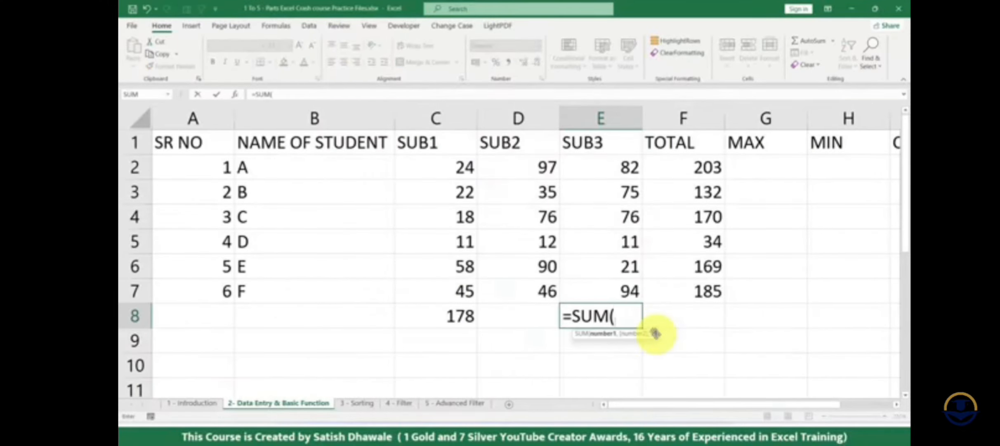
drag(628, 166, 616, 292)
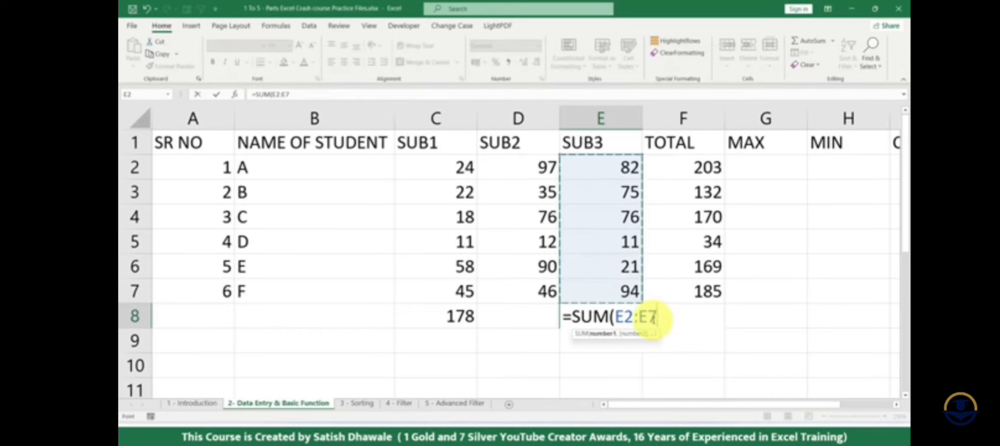
key(Escape)
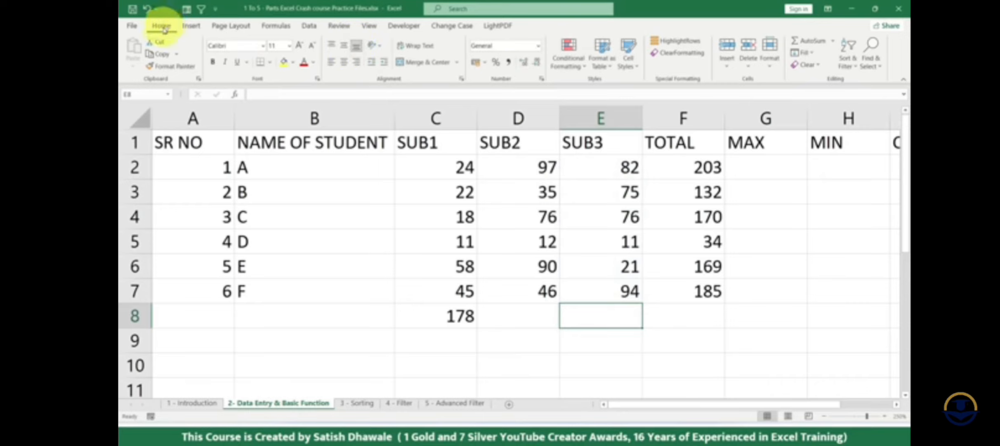
text(=SU)
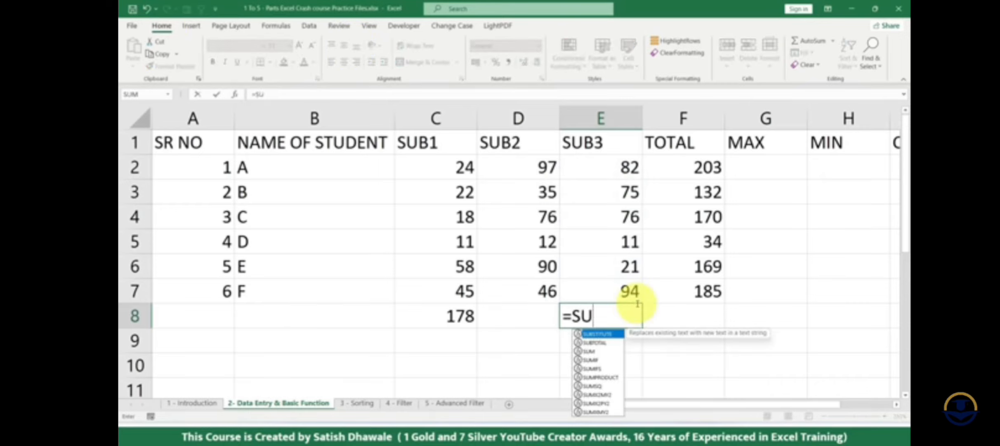
text(M()
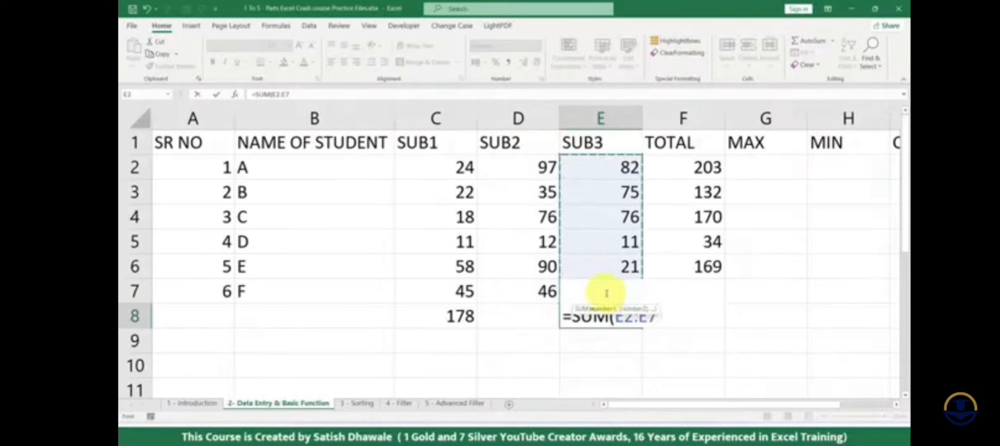
drag(603, 167, 605, 274)
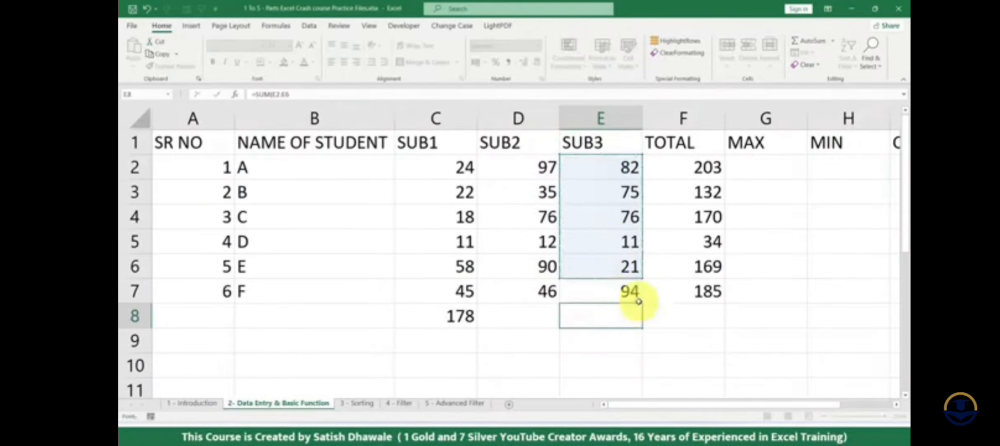
key(Escape)
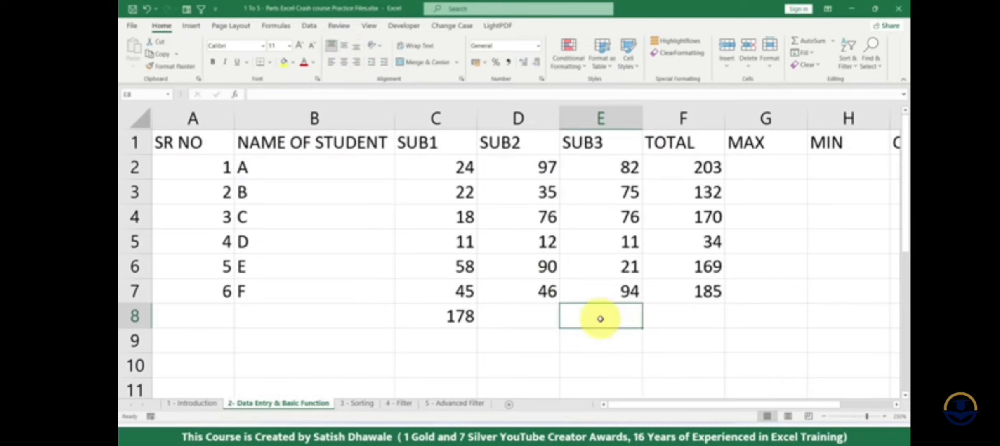
- Enter =SUM(E2:E7) in E8 to total the SUB3 marks of all students
text(=SUM()
drag(603, 167, 635, 291)
key(Return)
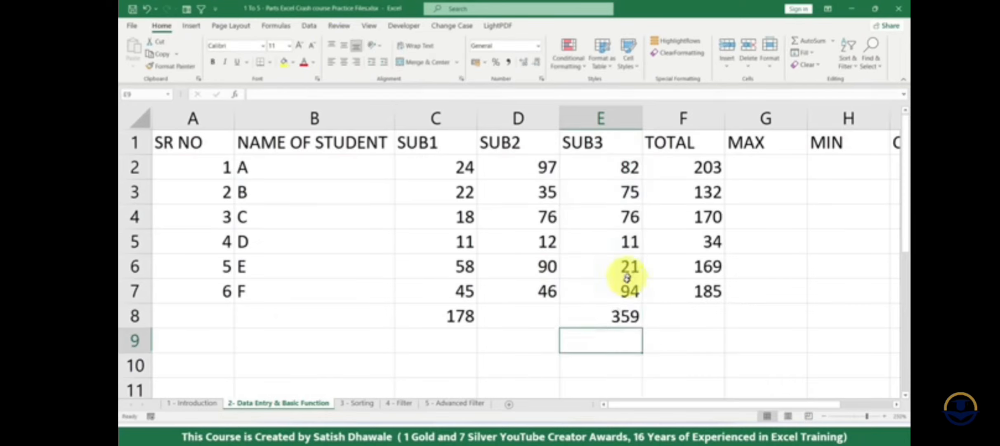
- Clear the subject totals in E8 and C8 and all student totals in F2:F7
click(577, 315)
key(Delete)
click(470, 315)
key(Delete)
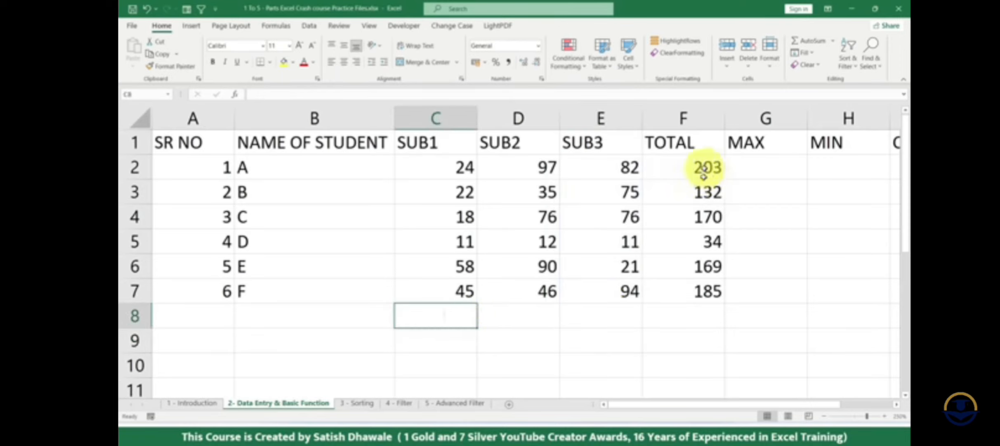
drag(706, 168, 702, 289)
key(Delete)
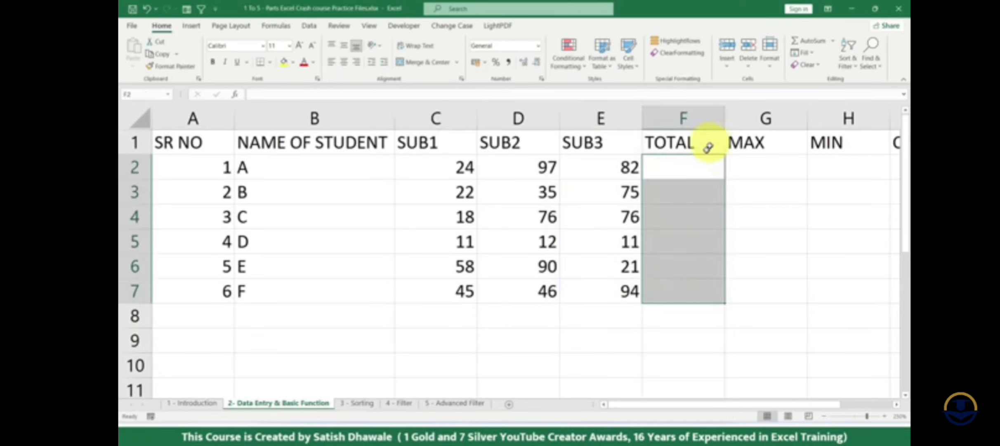
- Use AutoSum in F2 to total C2:E2 and fill the formula down through F7
click(697, 168)
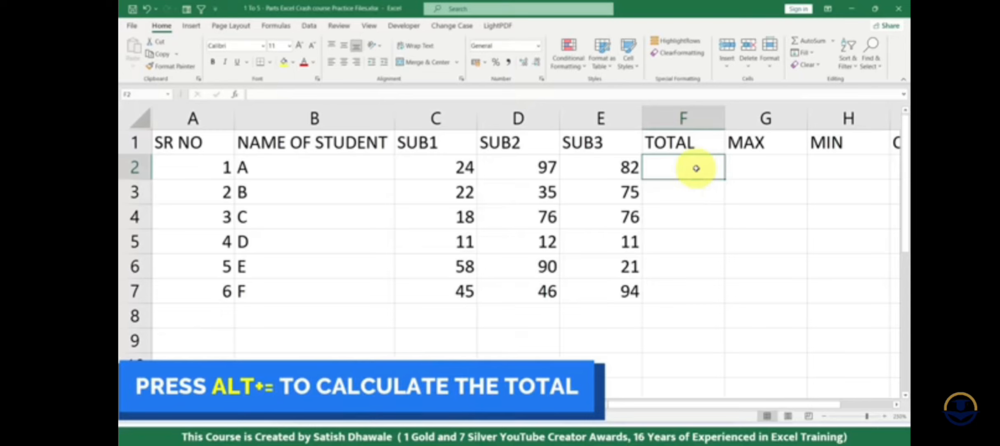
key(alt+equal)
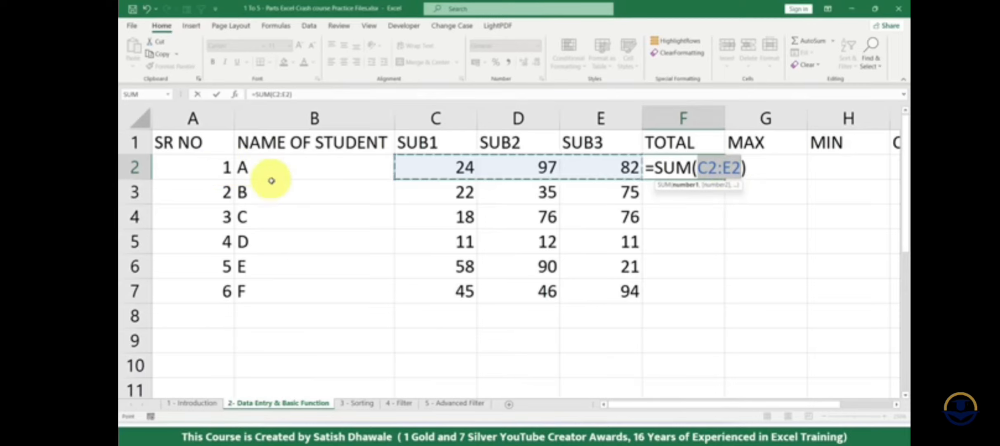
key(Return)
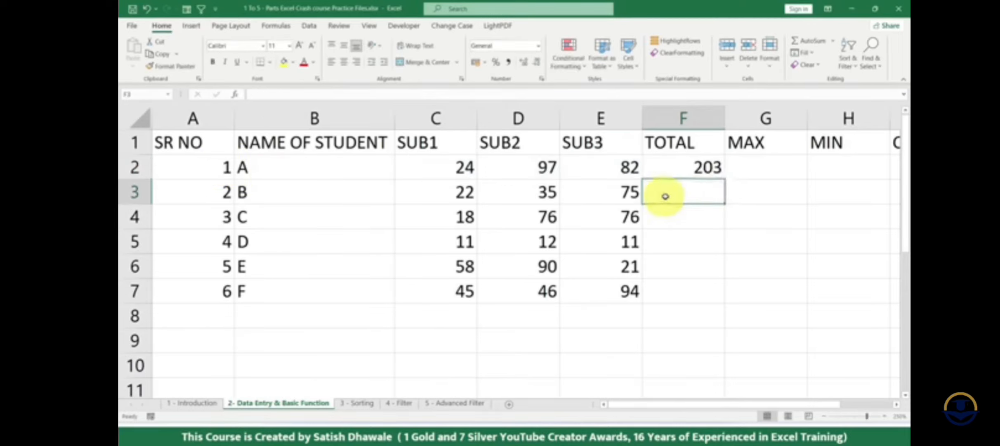
click(719, 168)
drag(725, 179, 722, 281)
- Clear the filled totals in column F and total the first student's marks in F2 again with AutoSum
key(Delete)
click(714, 162)
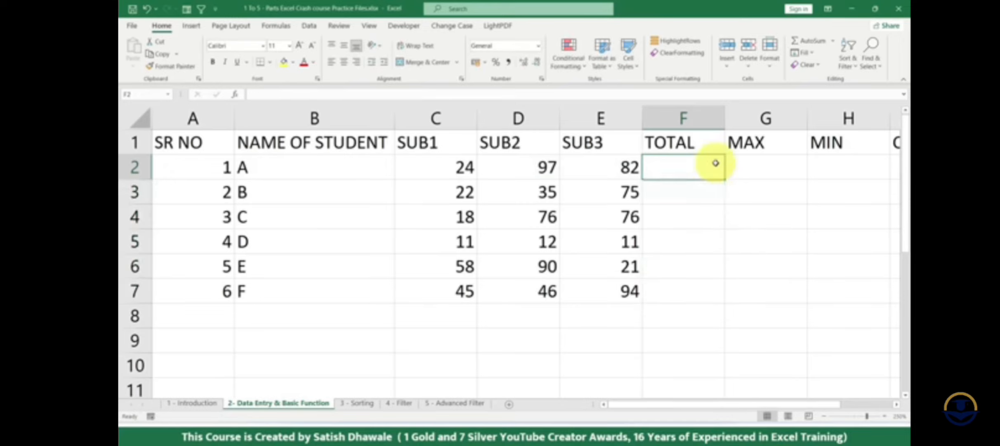
key(alt+equal)
key(Return)
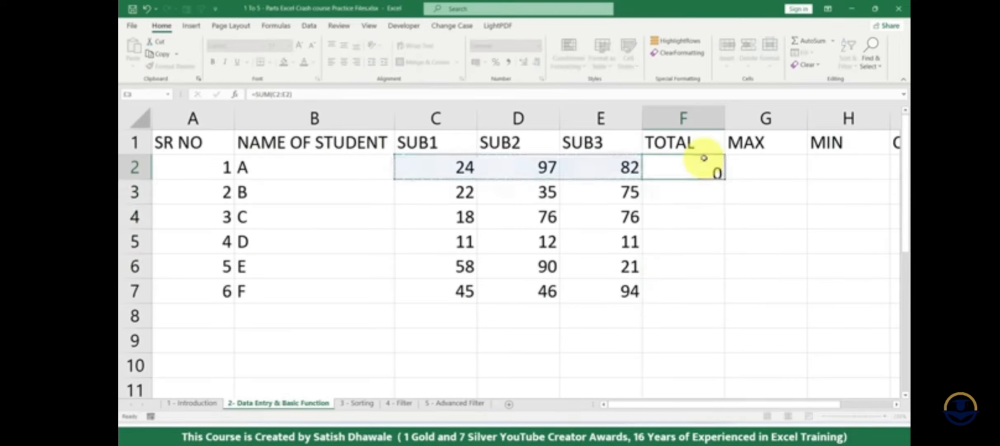
- Total the SUB1 and SUB2 columns in C8 and D8 with AutoSum
click(458, 319)
key(alt+equal)
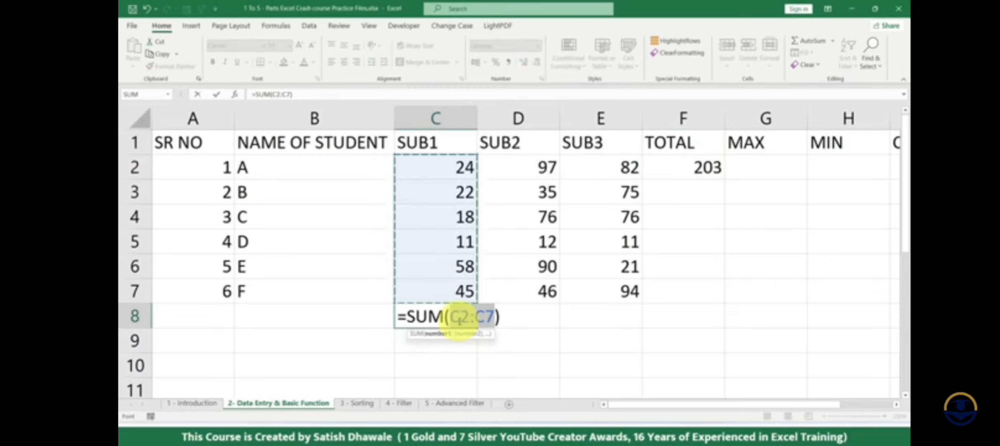
key(Return)
click(544, 316)
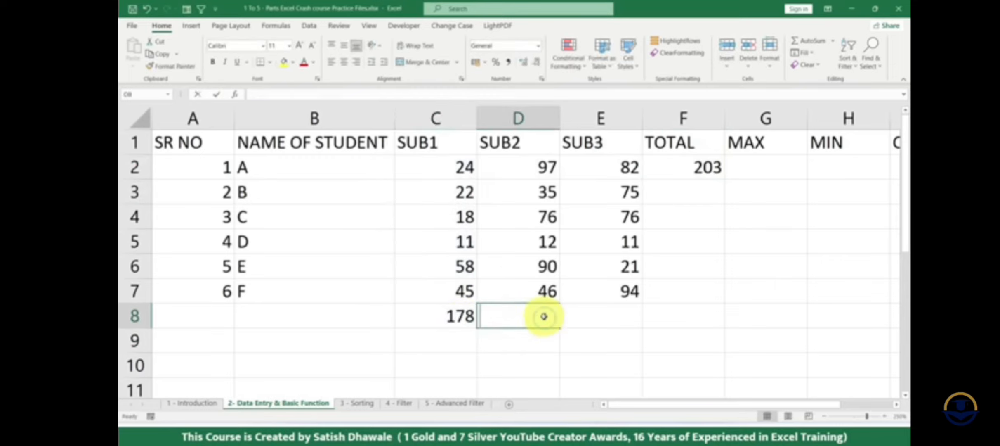
key(alt+equal)
key(Return)
- Try AutoSum in E8 with alternative ranges such as C8:D8, C3:C7 and E3:E6, and cancel the entry
click(626, 315)
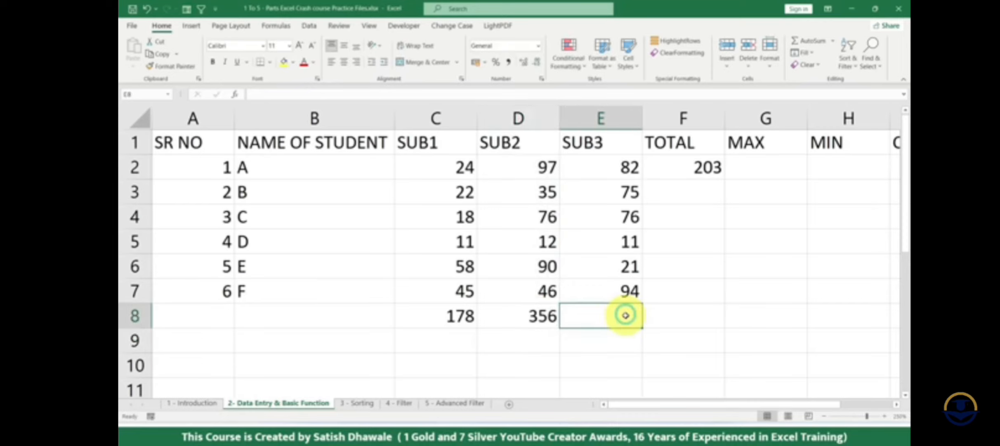
key(alt+equal)
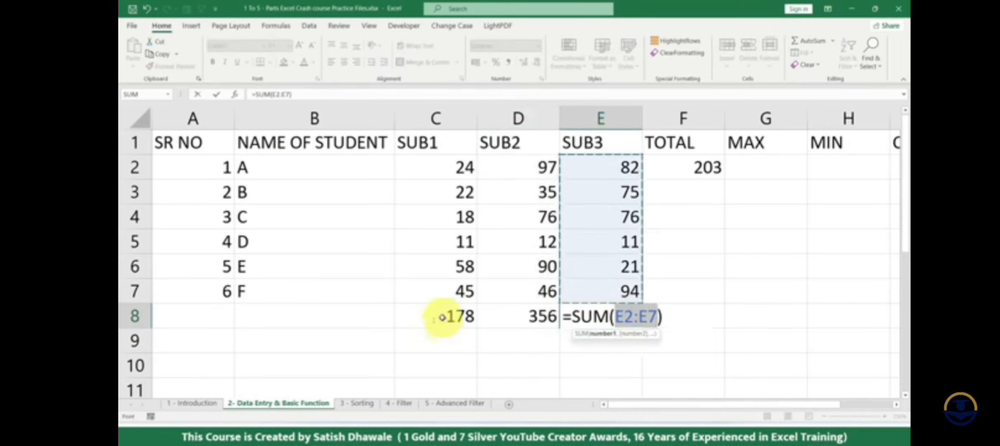
drag(446, 316, 525, 318)
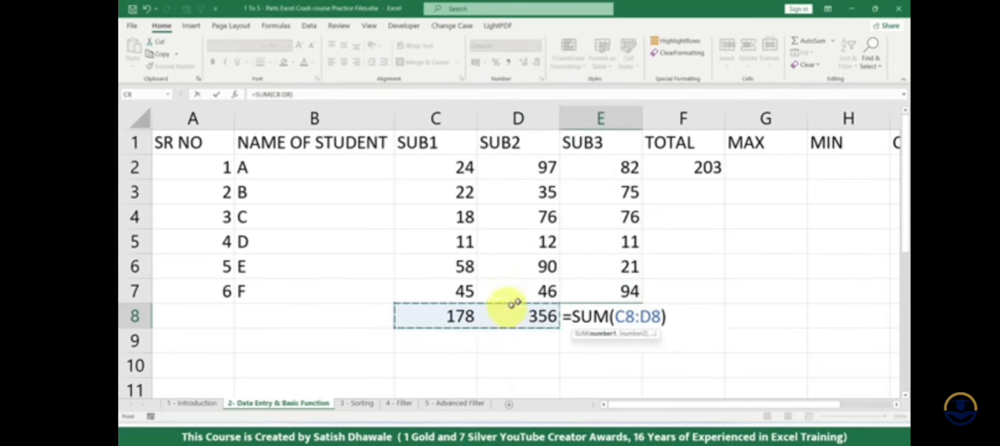
drag(466, 197, 467, 279)
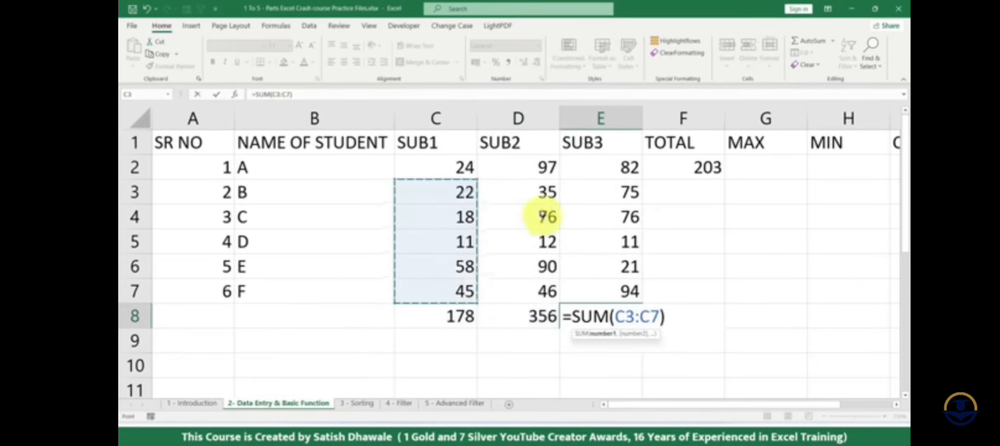
drag(546, 194, 544, 268)
drag(615, 188, 614, 256)
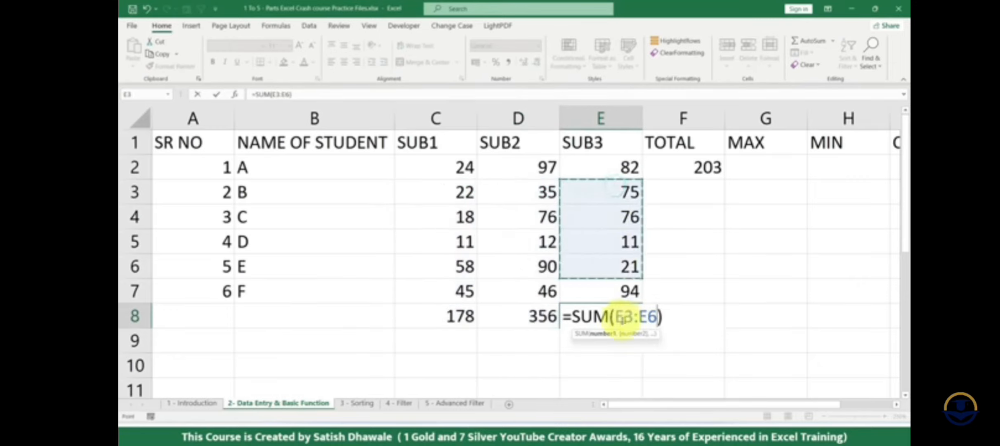
key(Escape)
- Clear the totals in C8:D8 and F2, and insert an AutoSum of C2:E2 in F2
drag(456, 316, 536, 316)
key(Delete)
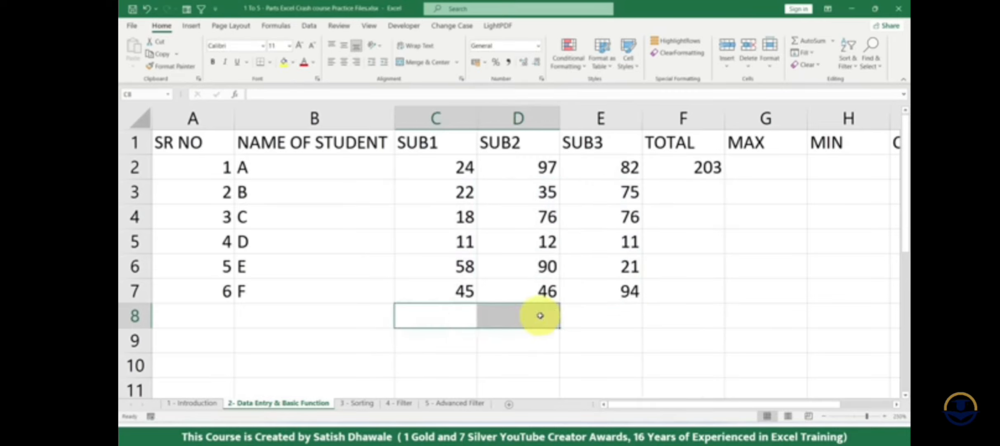
click(713, 166)
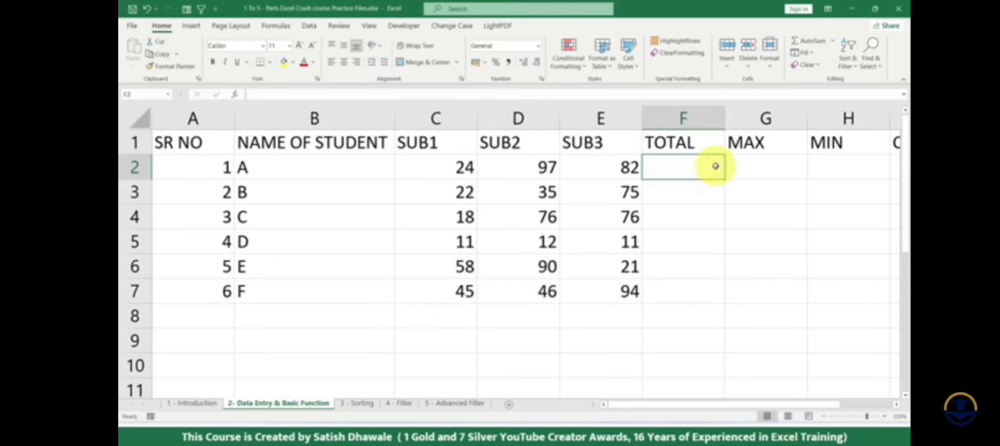
key(alt+equal)
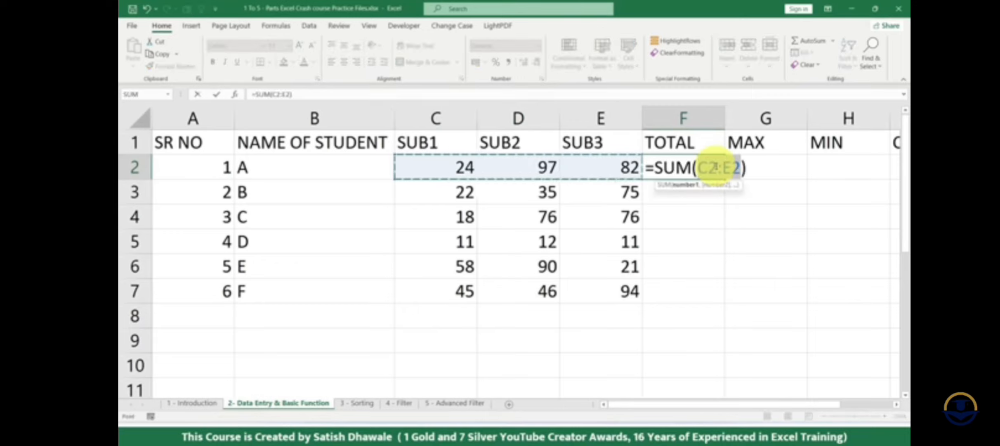
key(Escape)
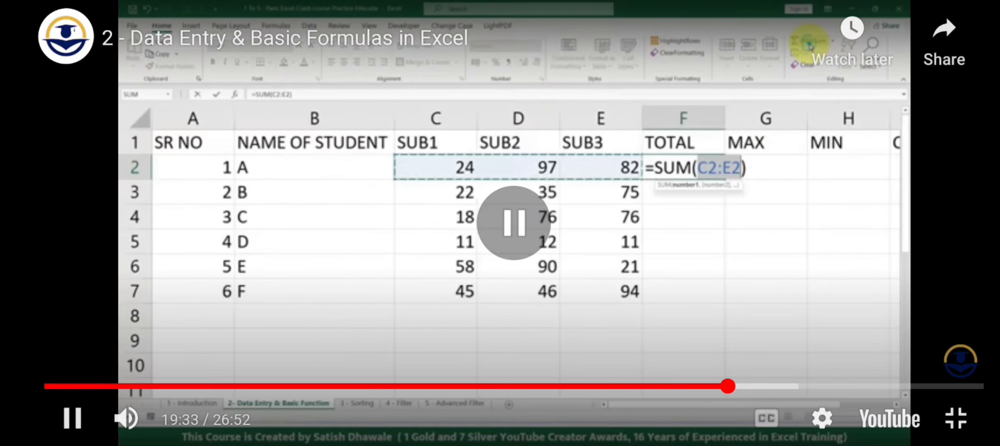
click(514, 223)
click(514, 222)
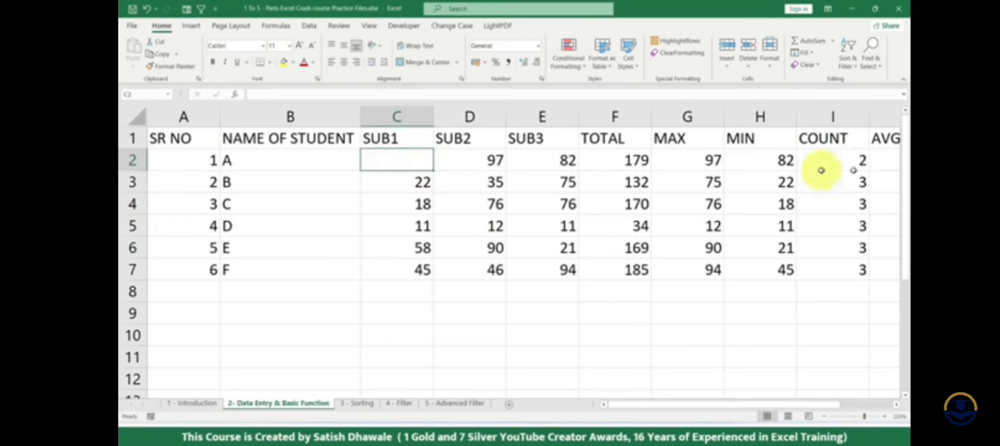
- Enter 56 as student A's SUB1 mark in C2
drag(536, 160, 424, 157)
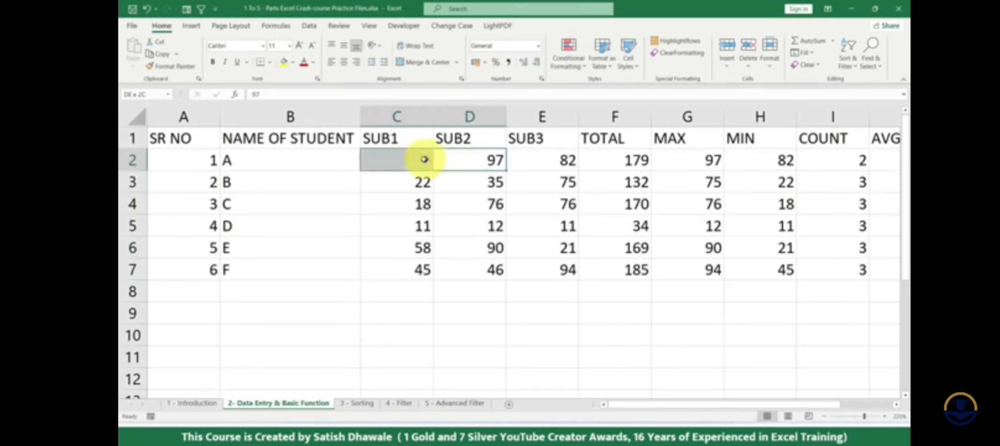
click(409, 159)
text(56)
key(Return)
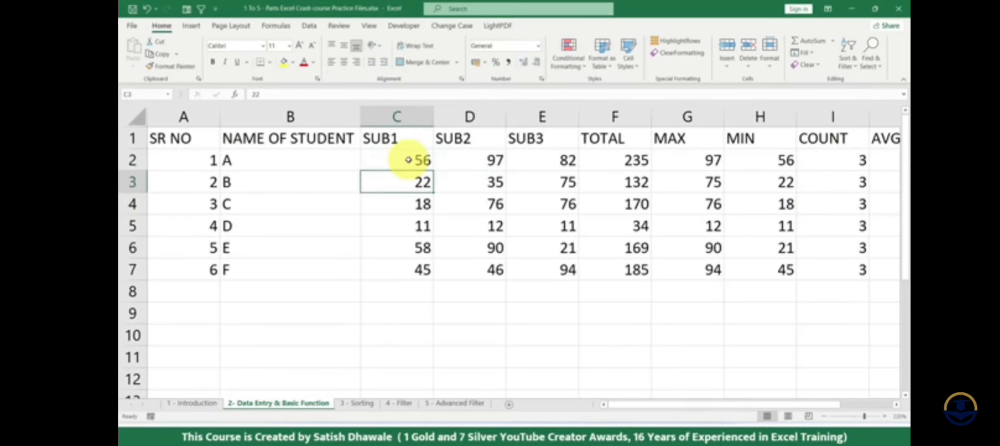
drag(799, 403, 825, 404)
click(845, 160)
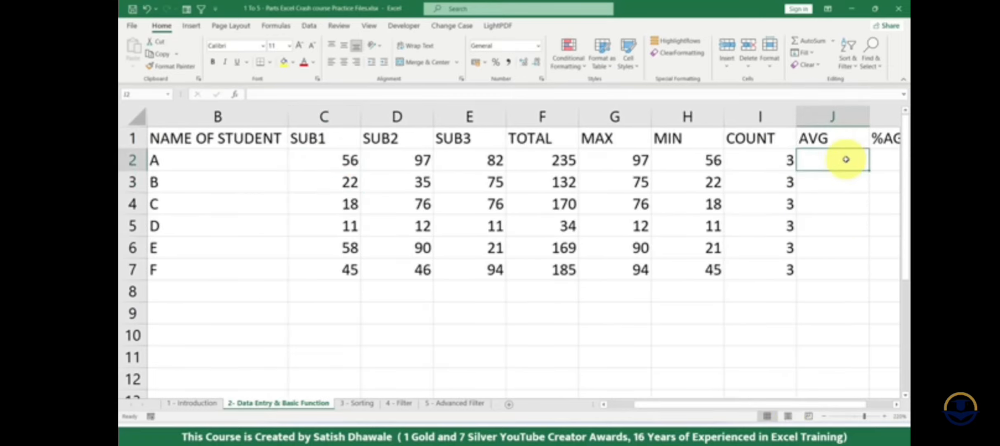
click(833, 40)
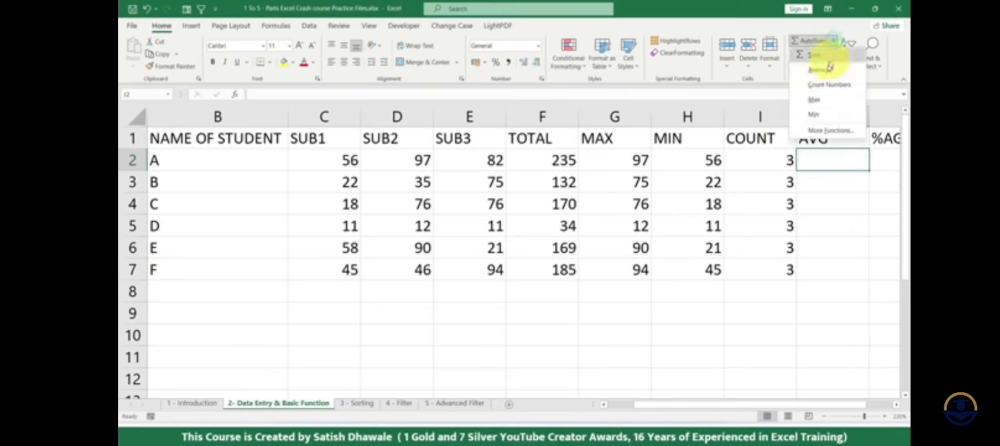
click(830, 67)
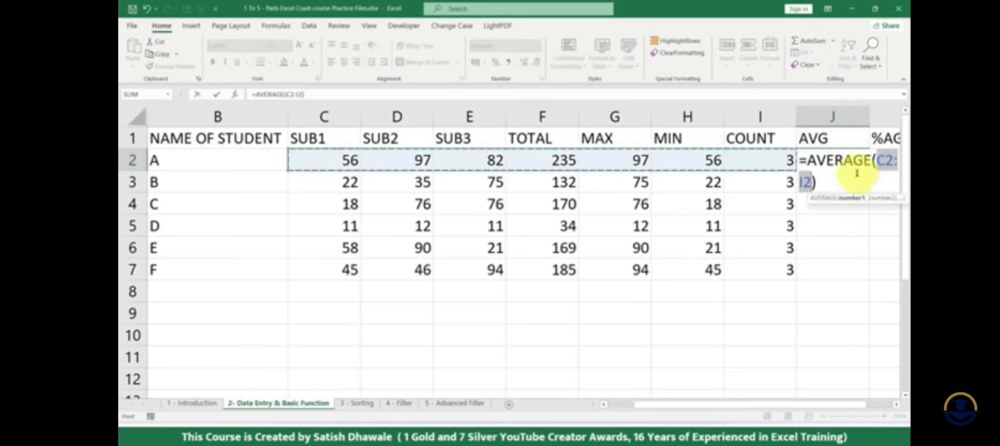
key(Escape)
- Calculate student A's average in J2 with =AVERAGE(C2:E2) and fill the formula down to J7
text(=)
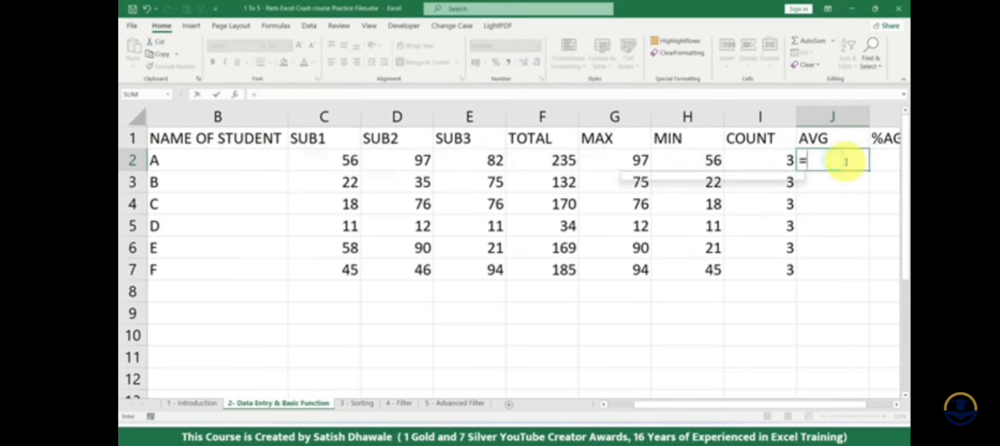
text(AVE)
key(Down)
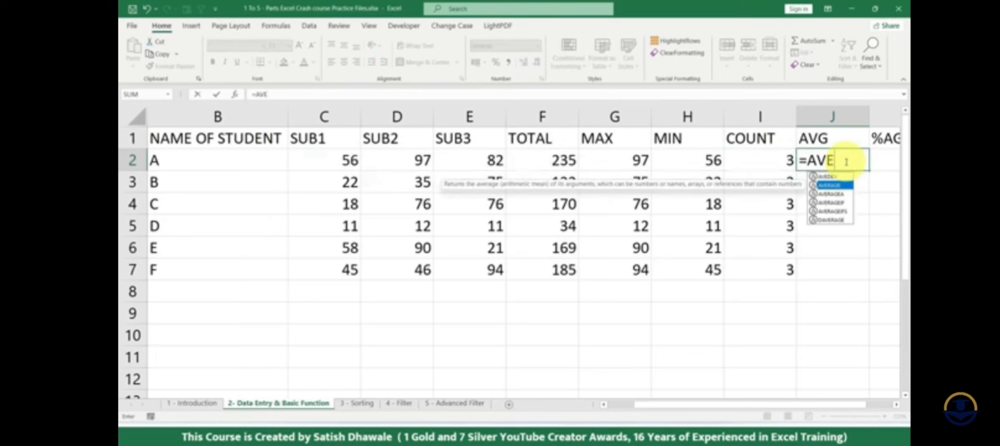
key(Up)
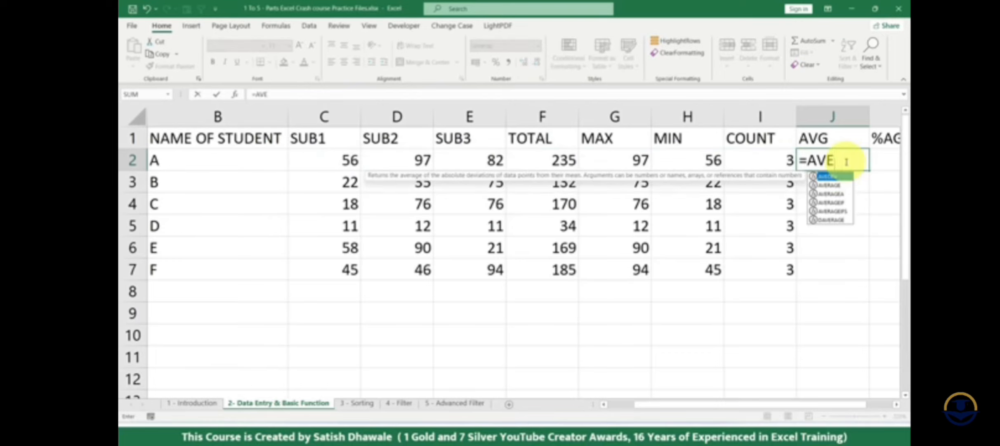
key(Down)
key(Tab)
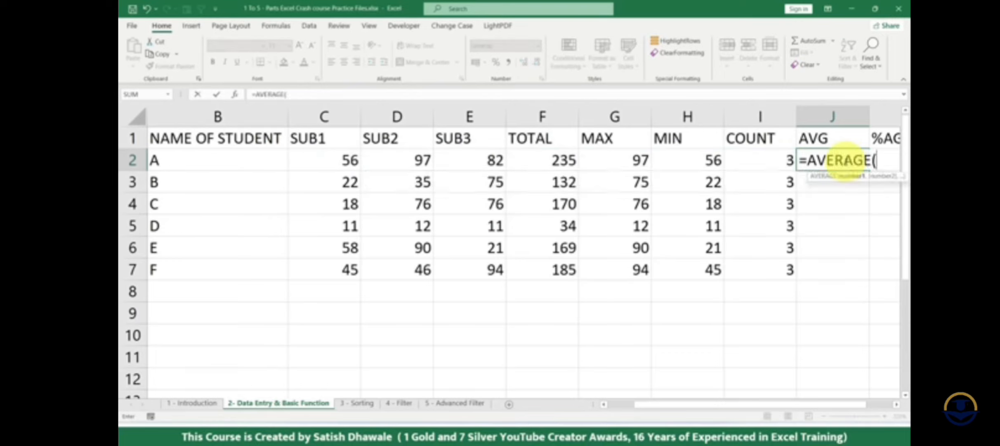
drag(326, 161, 474, 160)
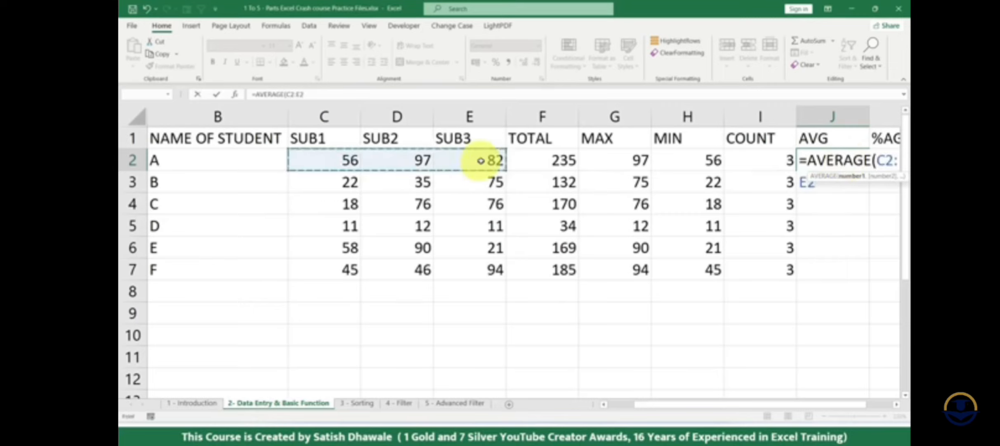
key(Return)
click(837, 161)
double_click(869, 171)
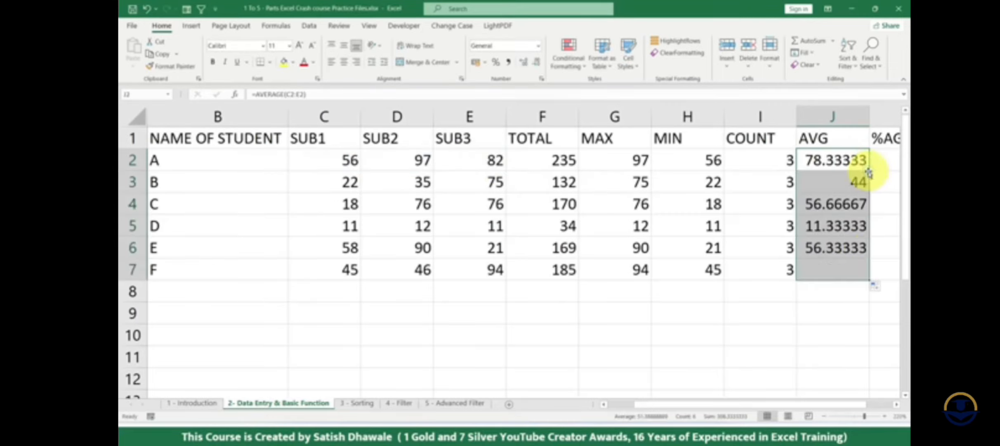
- Format the averages in J2:J7 to show two decimal places
drag(863, 404, 886, 406)
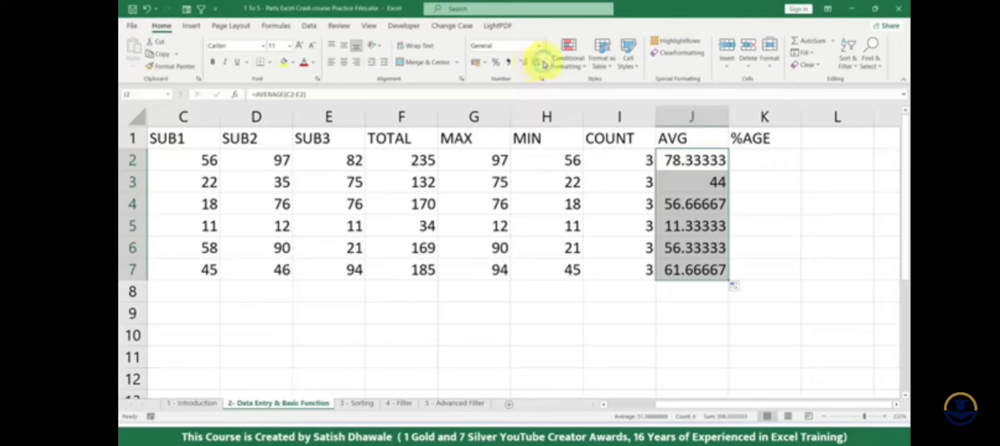
click(538, 62)
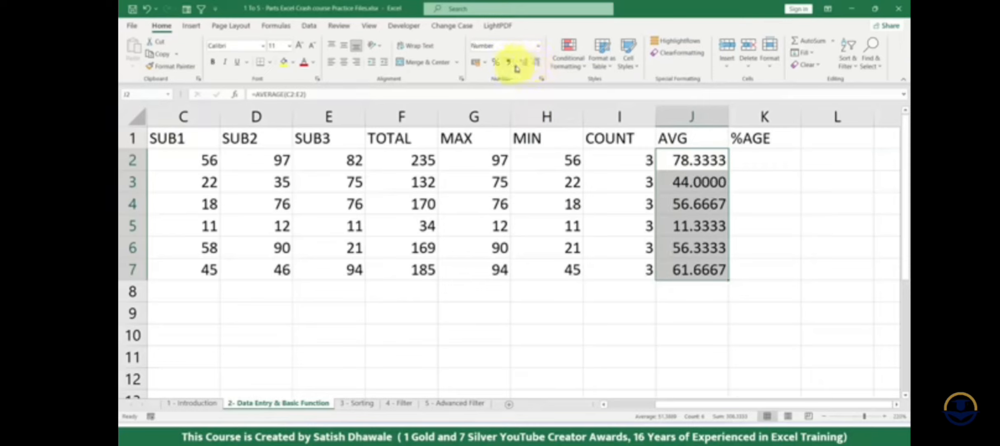
click(539, 62)
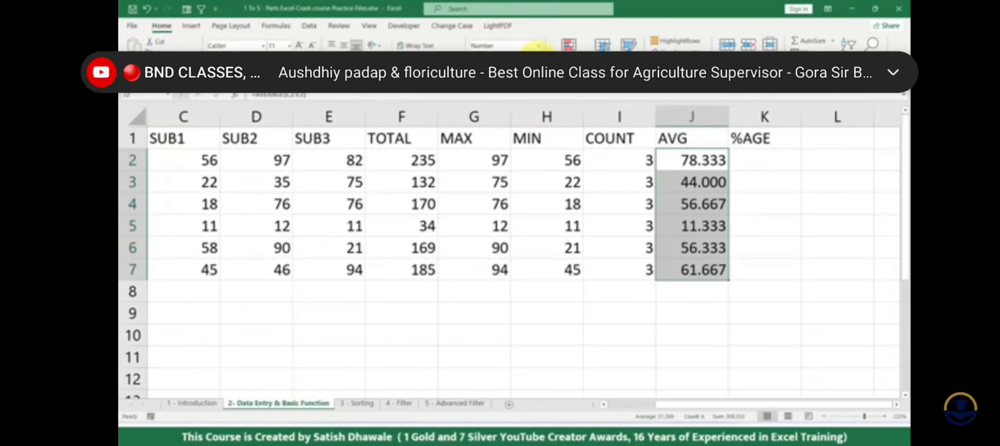
click(538, 63)
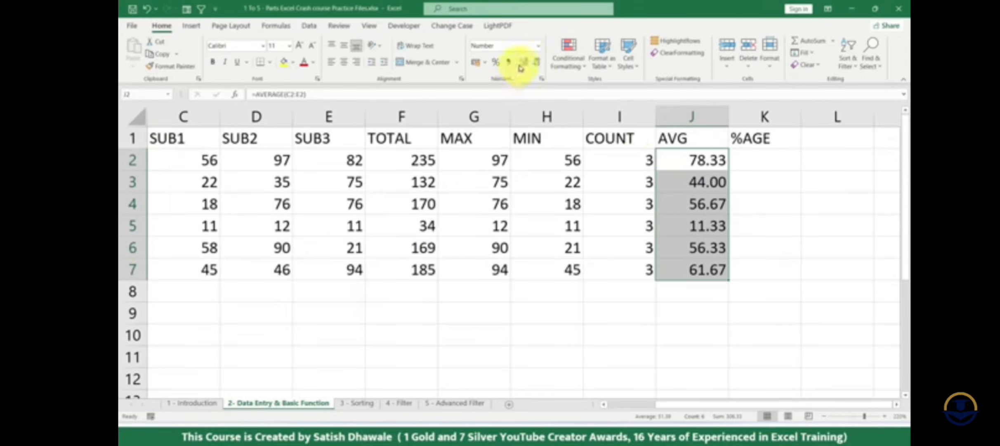
- Try showing the averages in J2:J7 with five decimal places, and return them to two
click(522, 63)
click(522, 64)
click(523, 63)
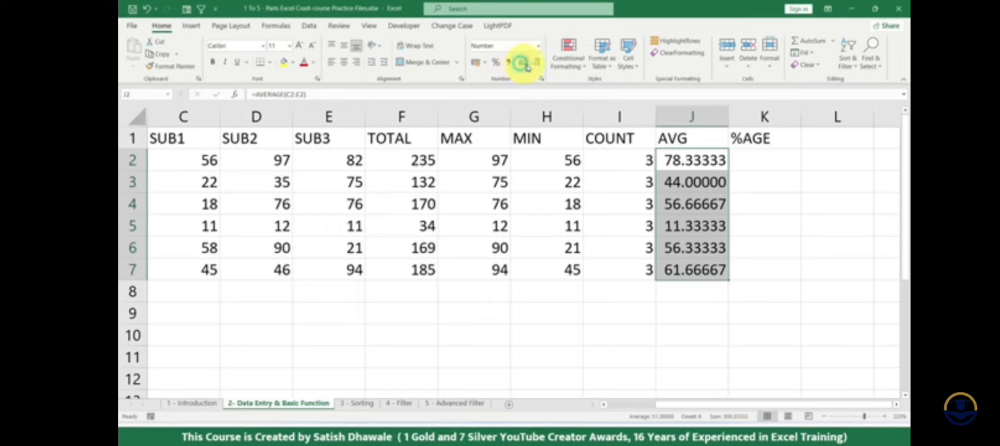
click(536, 64)
click(536, 63)
click(537, 63)
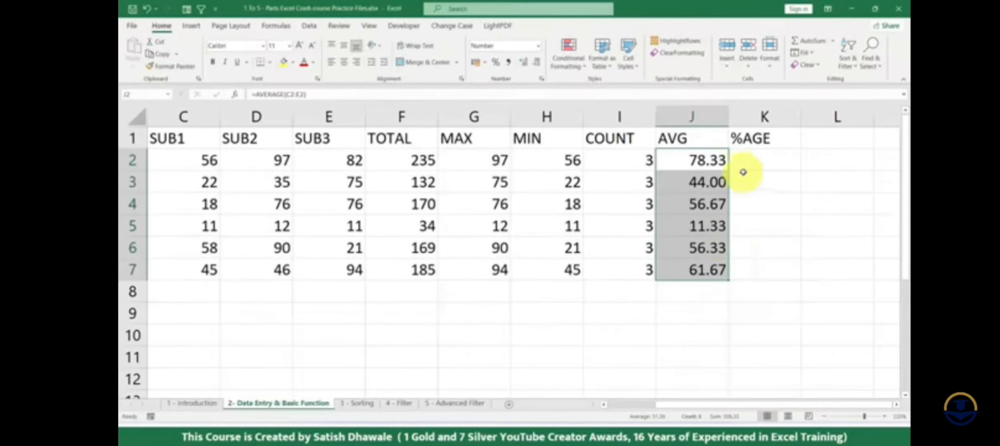
- Try showing the averages in J2:J7 as whole numbers, and restore two decimal places
click(536, 61)
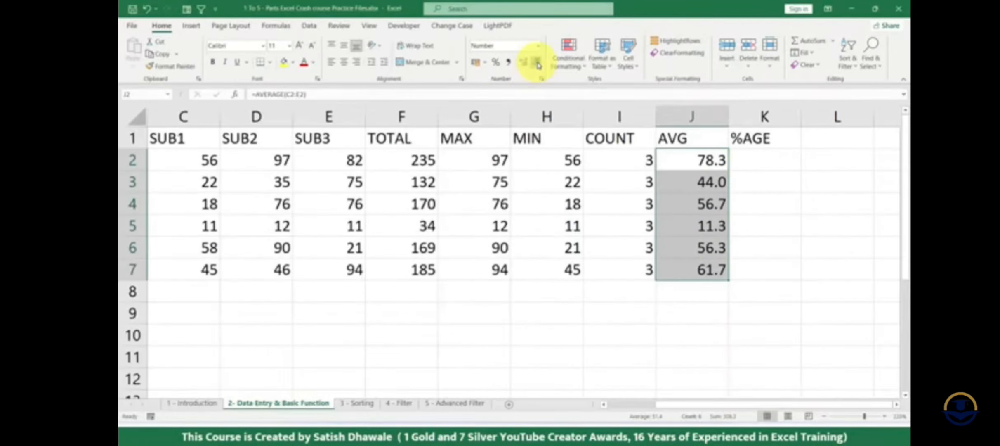
click(536, 62)
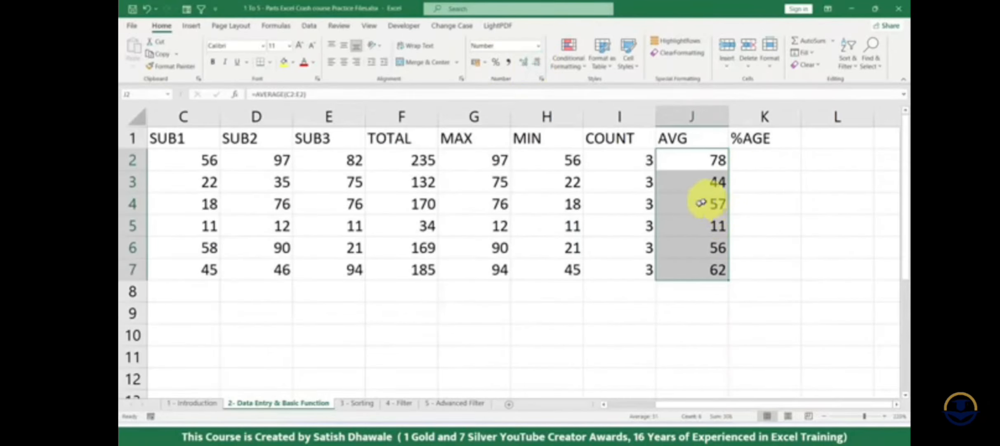
click(522, 62)
click(522, 62)
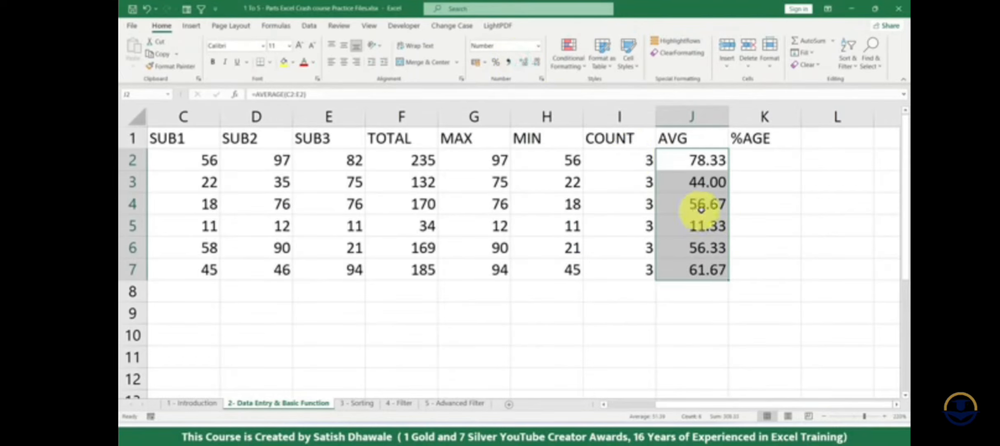
- Calculate student A's percentage in K2 with =F2/300*100 and fill the formula down to K7
click(766, 160)
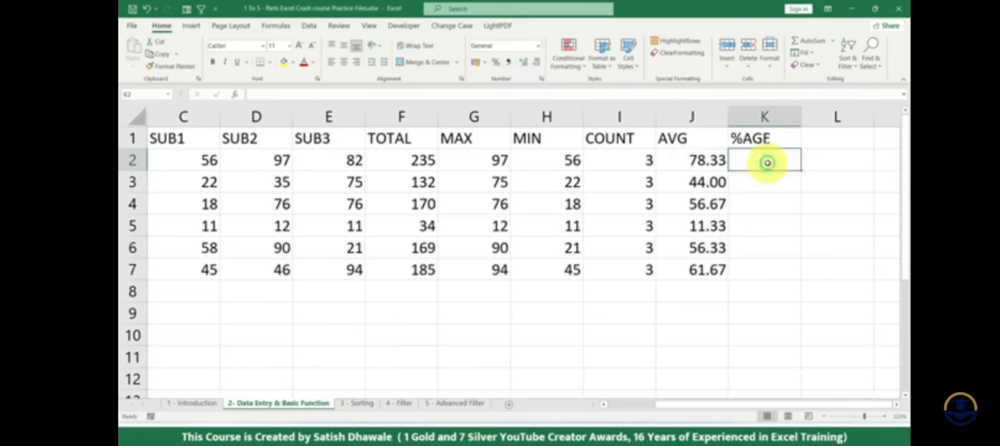
click(763, 139)
mouse_move(764, 160)
mouse_down()
mouse_move(766, 274)
mouse_move(771, 159)
mouse_up()
click(771, 159)
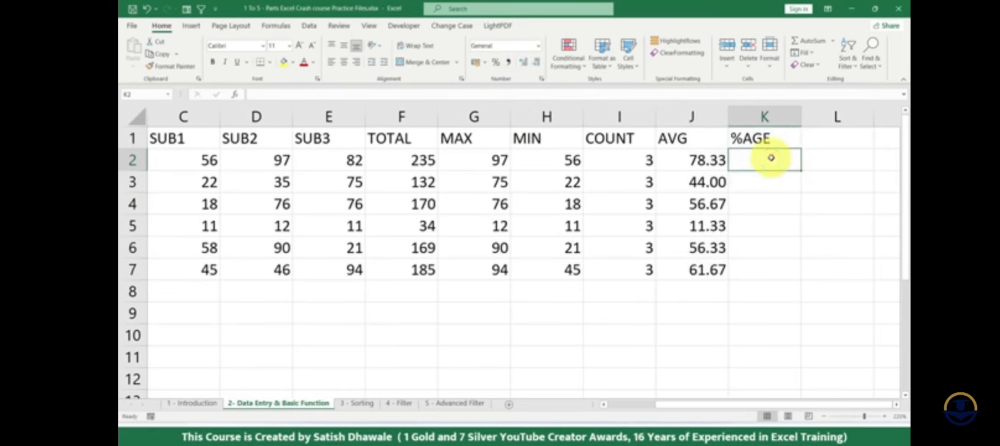
text(=)
click(411, 159)
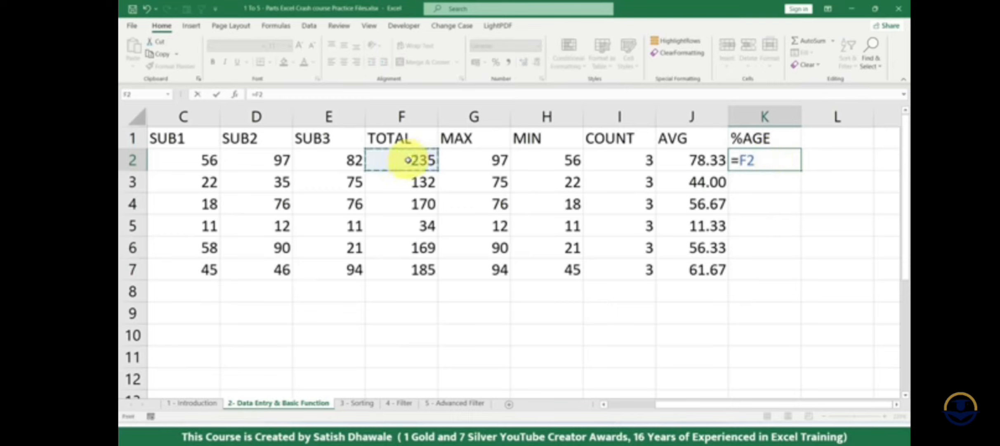
text(/300*100)
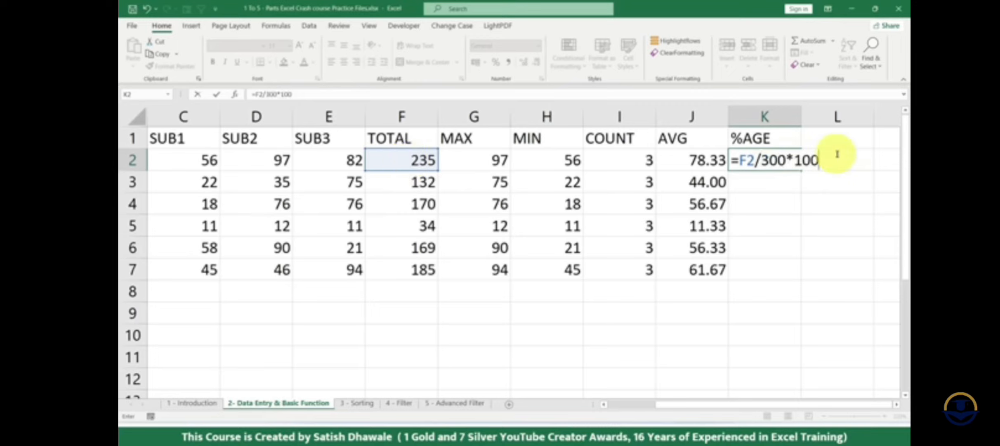
drag(760, 162, 797, 273)
key(Return)
click(796, 159)
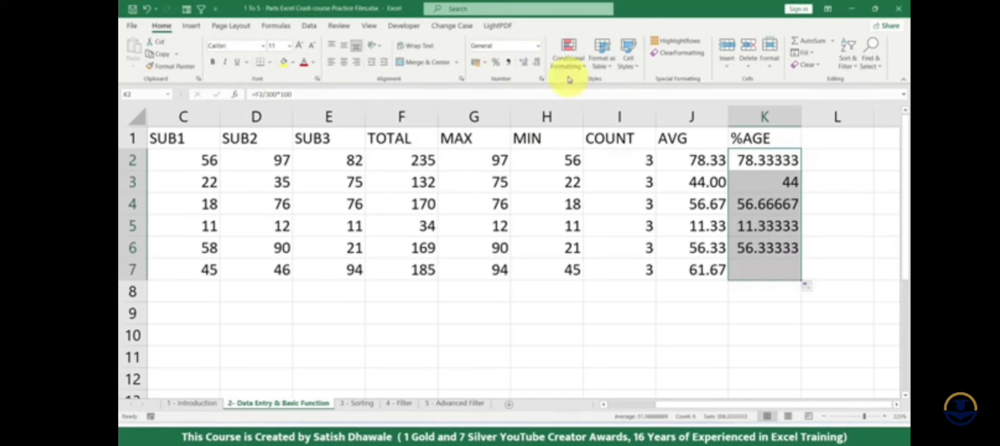
- Format the %AGE cells K2:K7 to show two decimal places
click(538, 63)
click(538, 63)
click(537, 63)
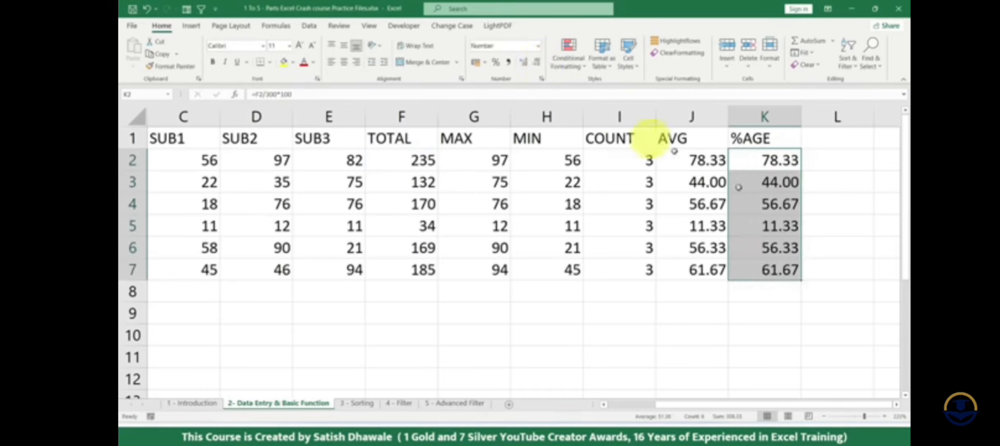
- Compare the AVG and %AGE columns, and examine the SUB1, SUB2, SUB3 and TOTAL columns they are based on
drag(710, 159, 708, 269)
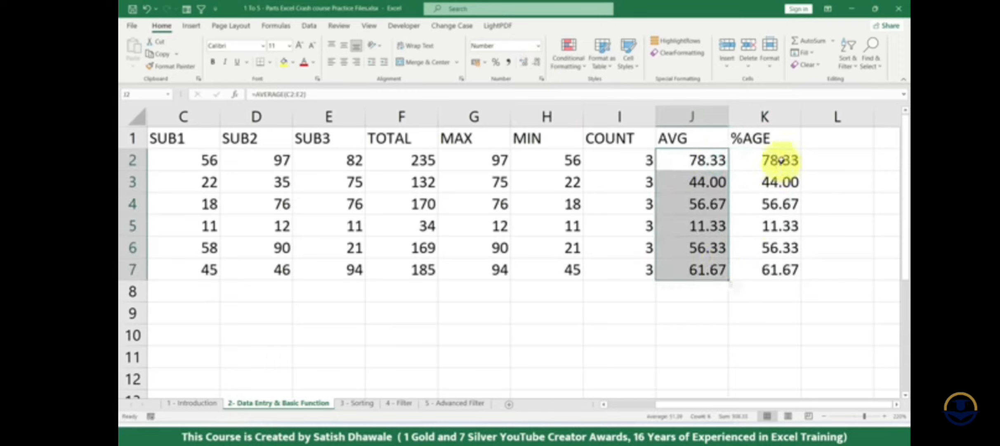
drag(777, 159, 776, 269)
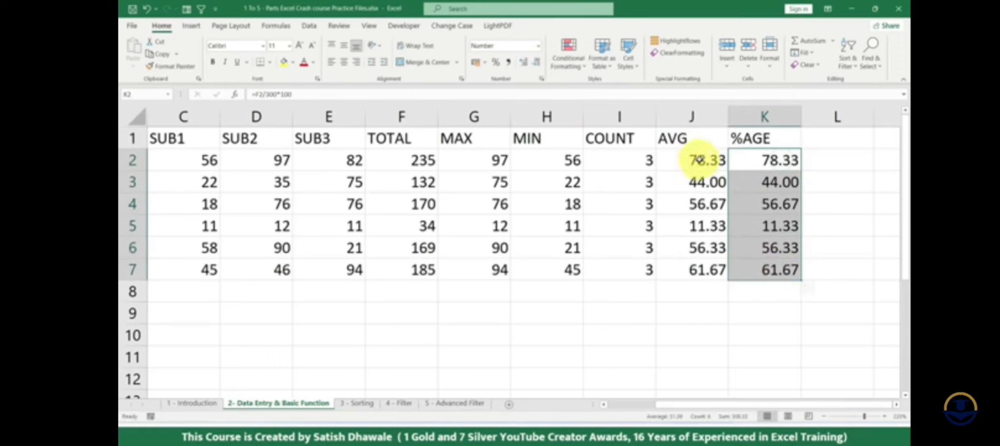
drag(696, 161, 712, 269)
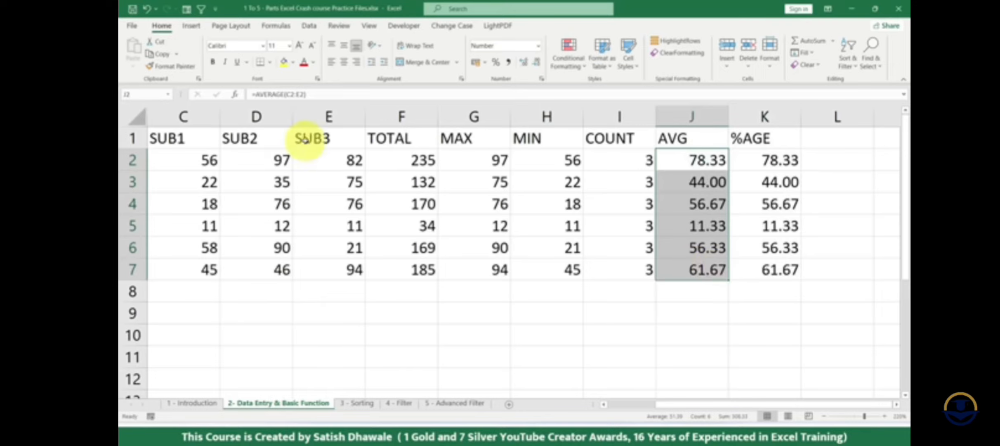
drag(201, 140, 206, 266)
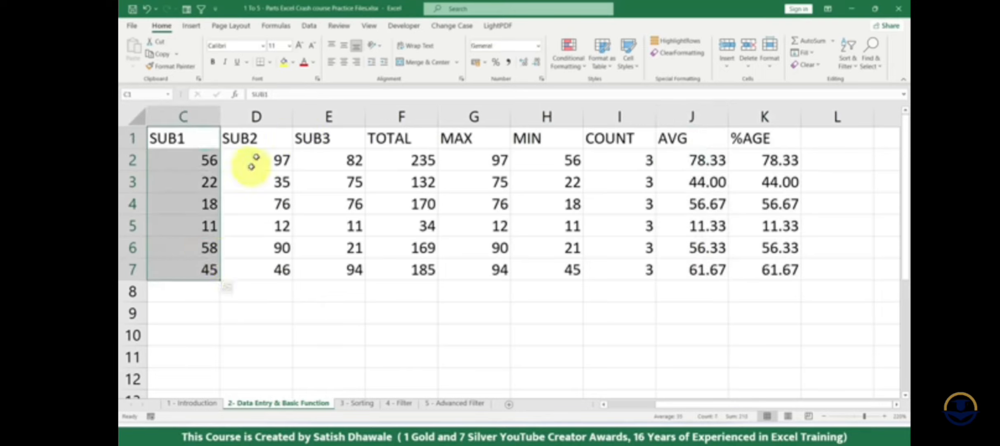
drag(256, 138, 264, 270)
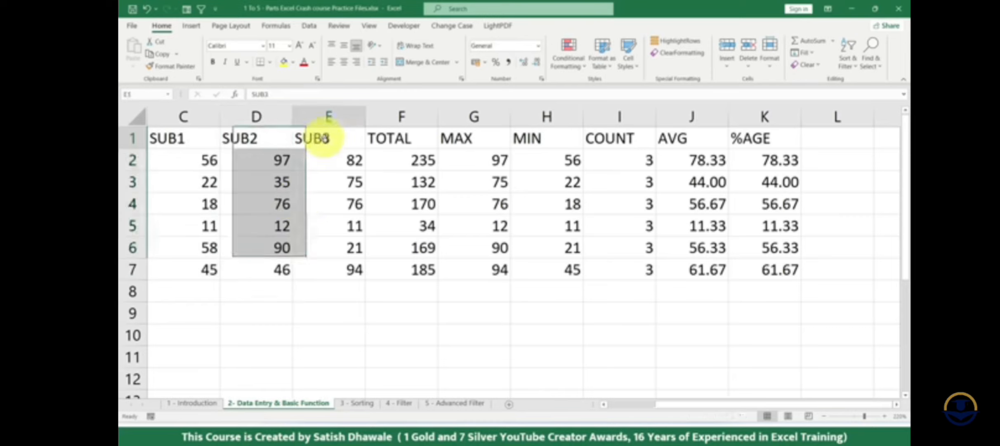
drag(324, 139, 334, 263)
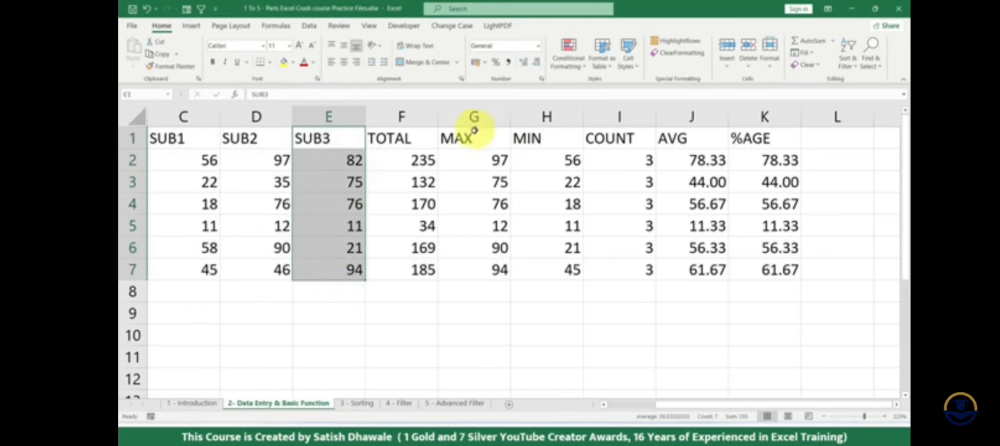
drag(766, 140, 778, 268)
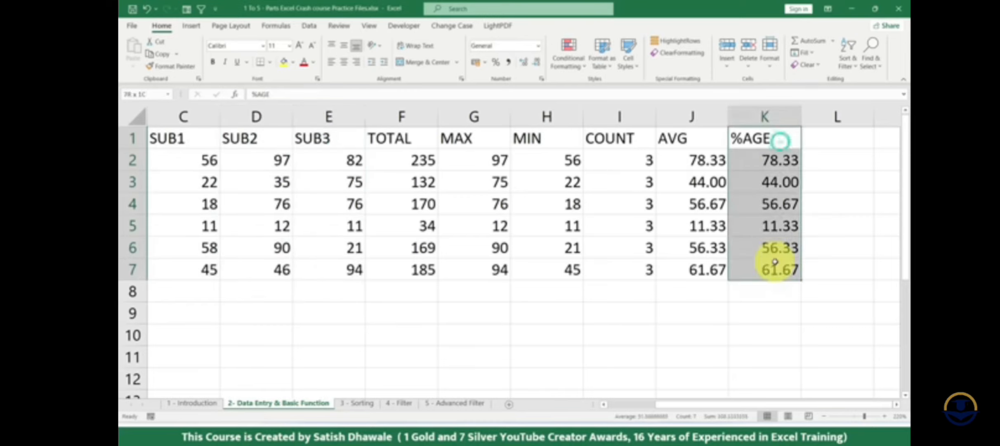
drag(199, 140, 201, 267)
drag(255, 139, 263, 266)
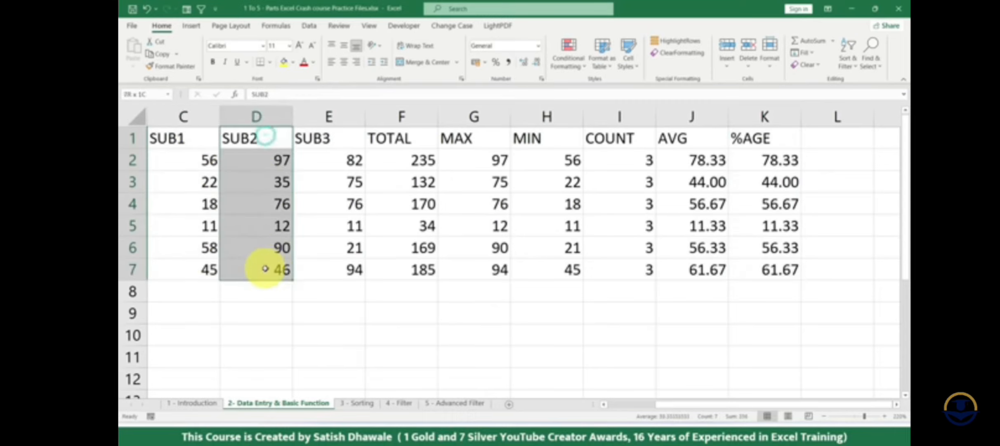
drag(322, 142, 331, 261)
drag(417, 143, 423, 268)
drag(784, 143, 774, 266)
- Inspect the percentage formula in K2 and clear the contents of K2:K7
click(783, 163)
double_click(783, 163)
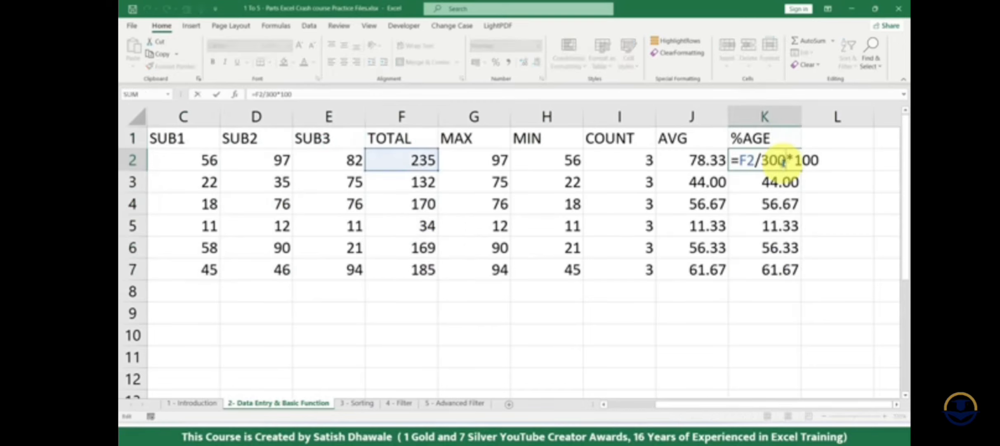
drag(738, 161, 780, 270)
key(Return)
key(Delete)
click(775, 153)
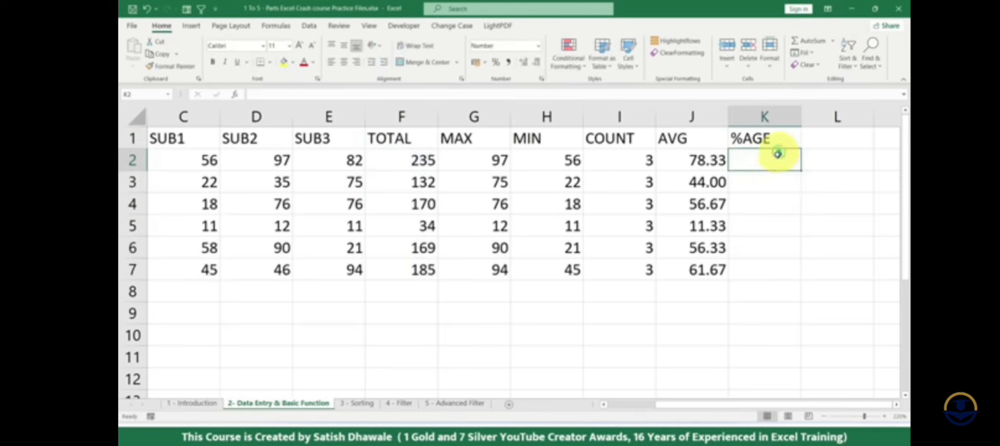
click(201, 160)
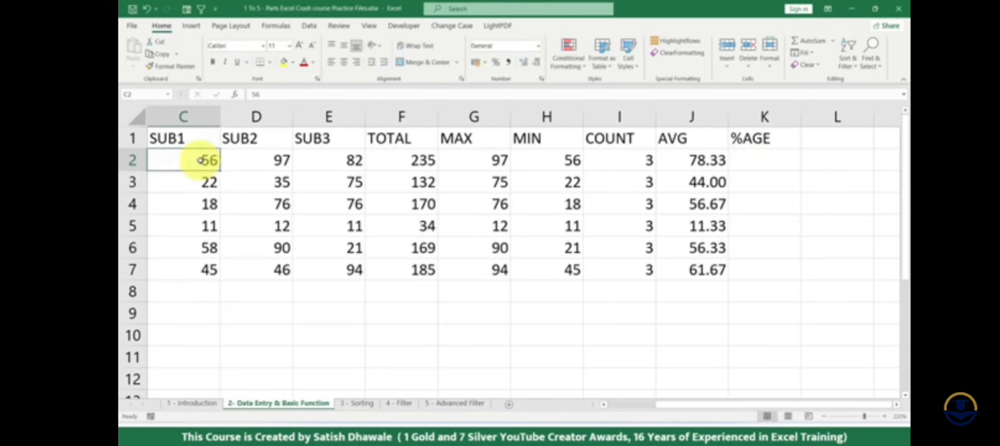
- Set student A's SUB1 mark in C2 to 148 and check the row's subject marks and average
text(148)
key(Tab)
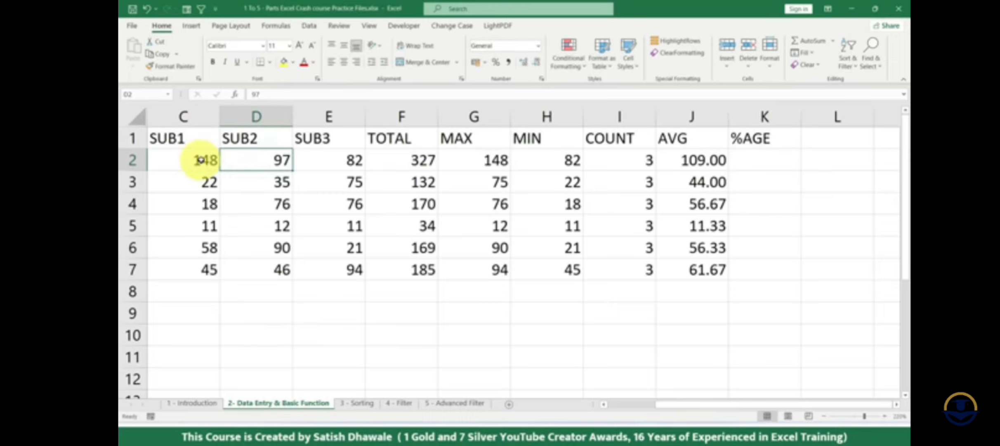
click(187, 160)
click(279, 157)
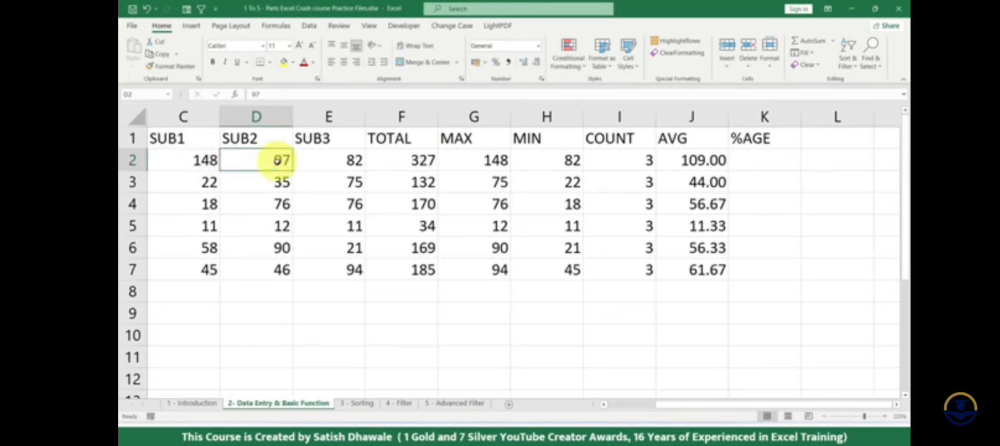
click(335, 161)
click(703, 161)
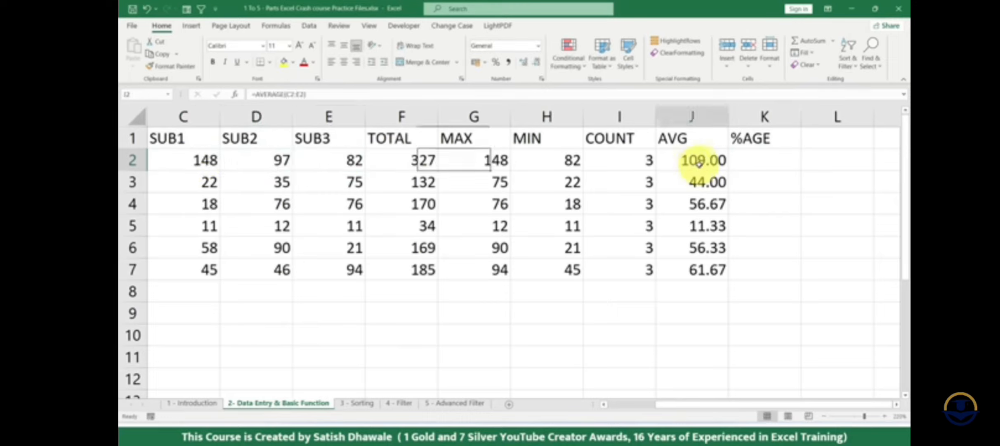
- Calculate student A's percentage in K2 with =F2/350*100 and fill the formula down to K7
click(765, 162)
click(765, 162)
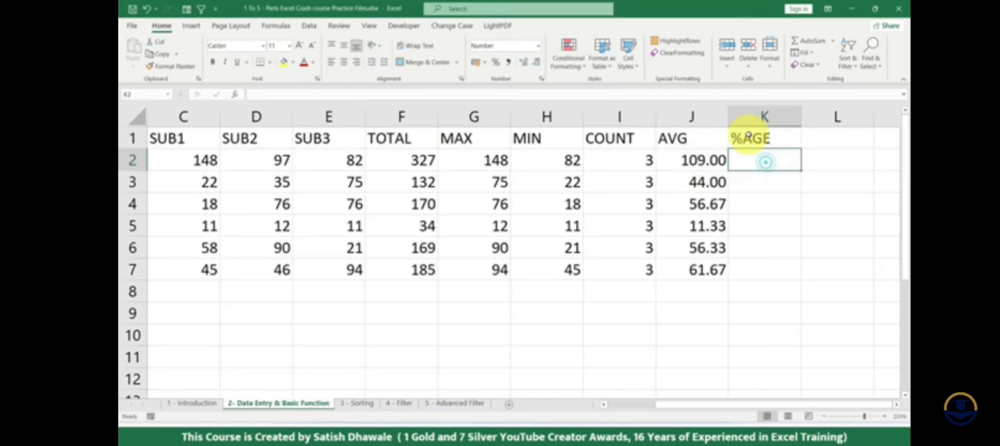
text(=)
click(408, 160)
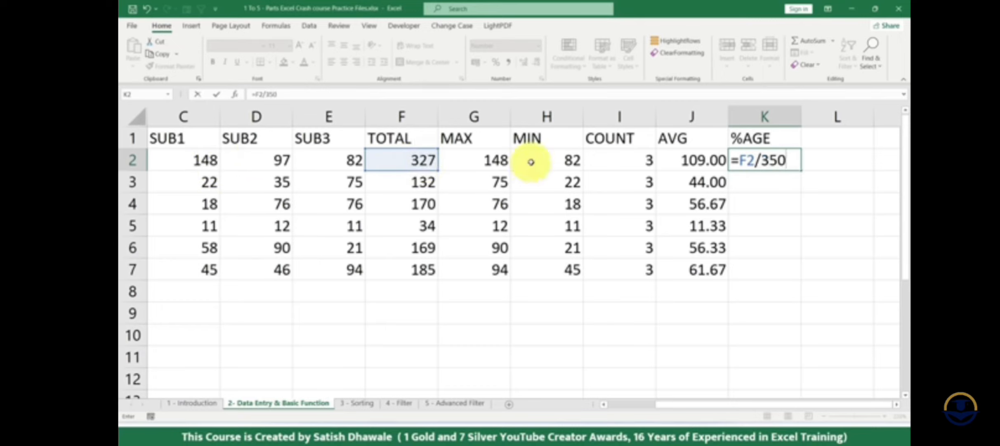
text(*100)
key(Return)
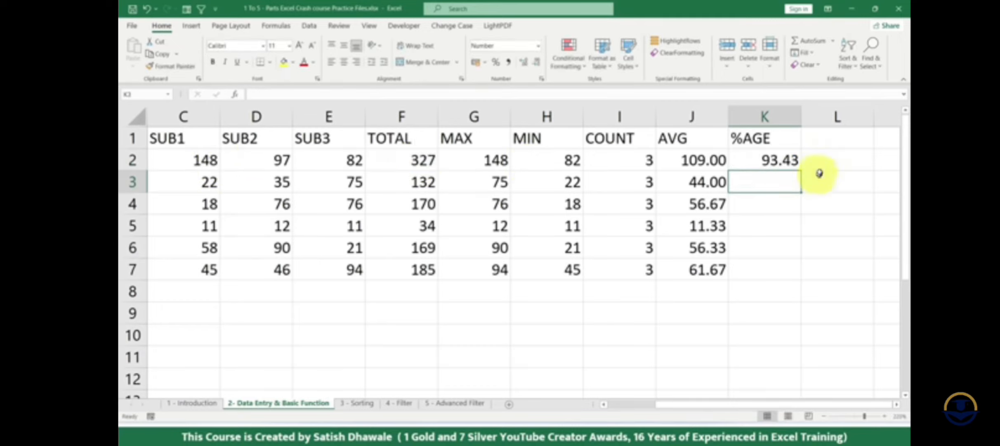
click(786, 159)
double_click(799, 169)
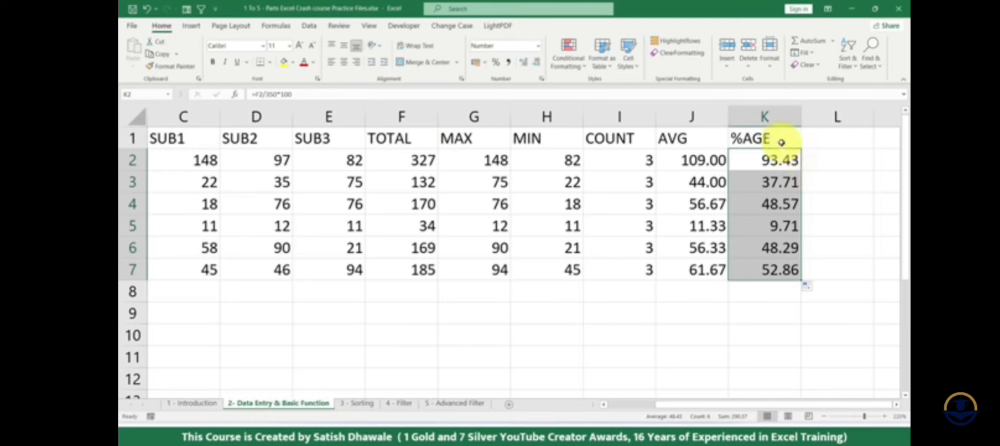
- Narrow the SUB1 column so that it fits closely around its header and marks
drag(779, 138, 777, 267)
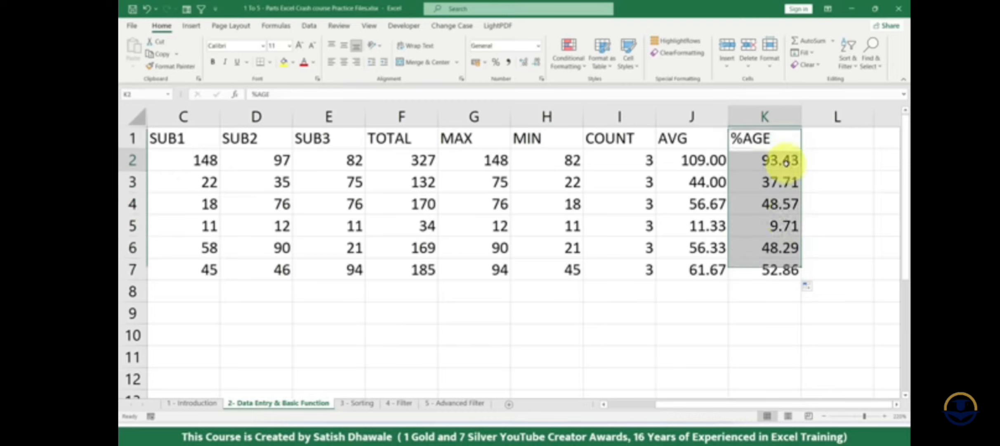
drag(786, 140, 139, 270)
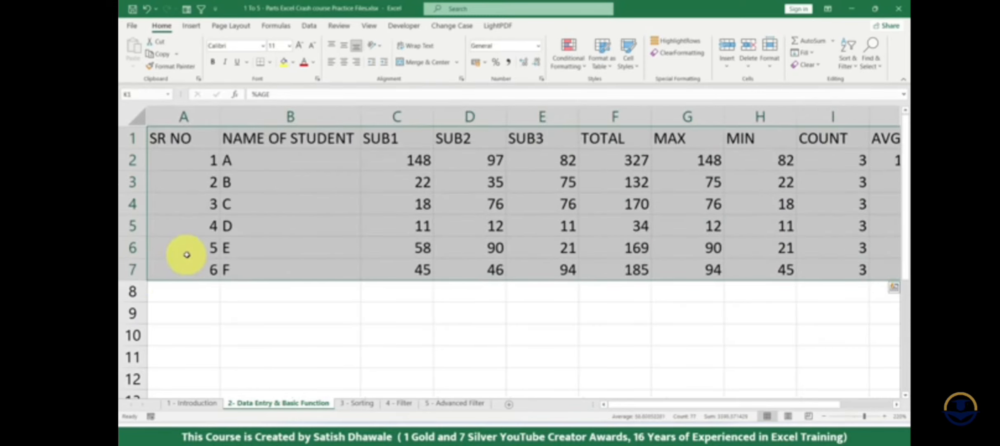
click(409, 133)
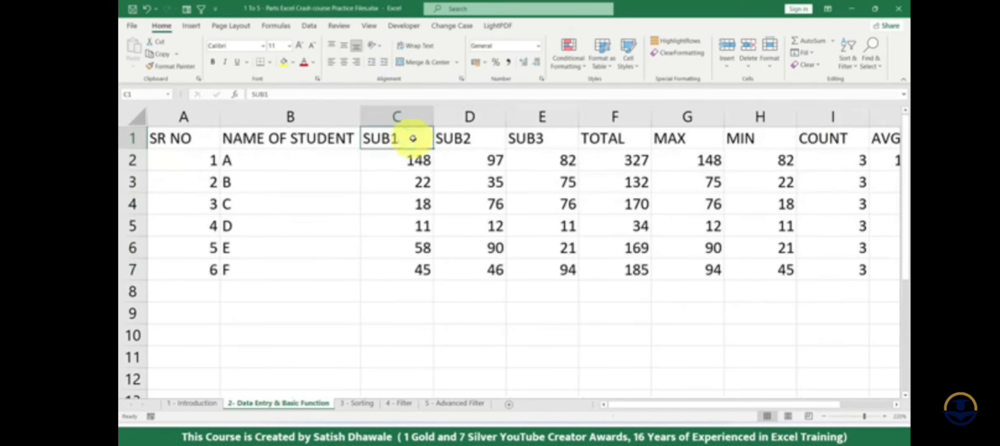
drag(433, 122, 409, 123)
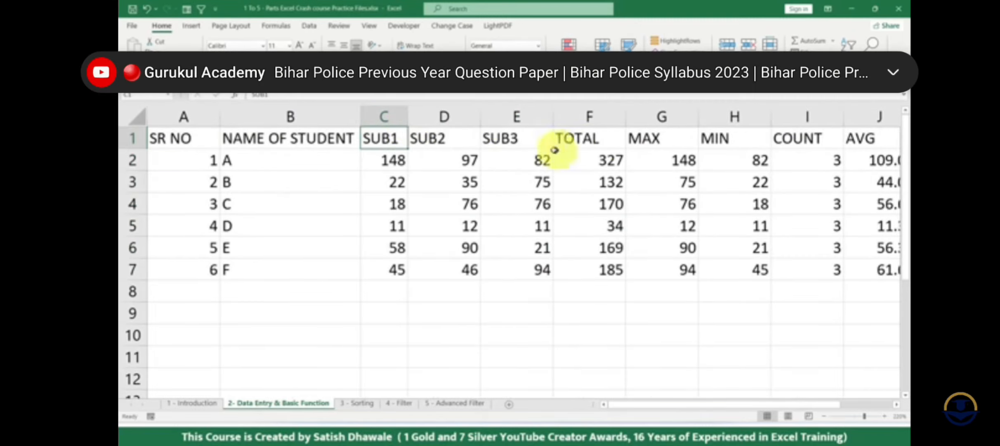
- Try AutoFit Column Width on the whole marks table and undo it
click(432, 135)
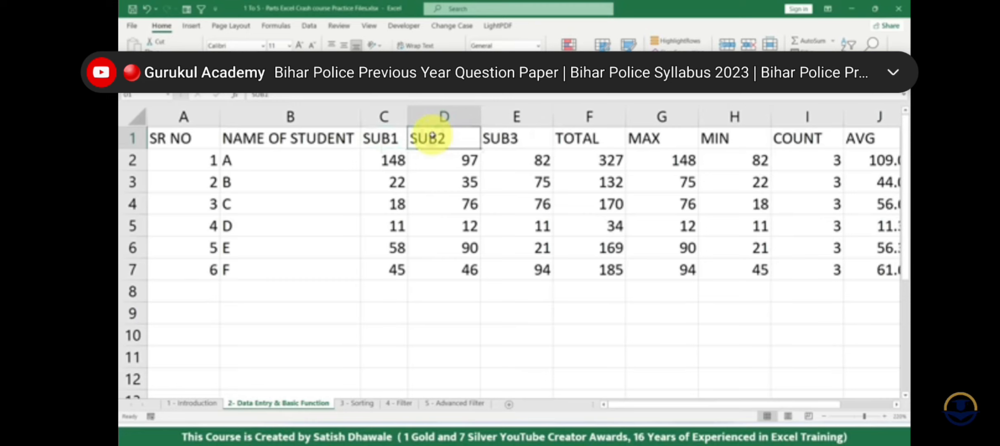
key(ctrl+a)
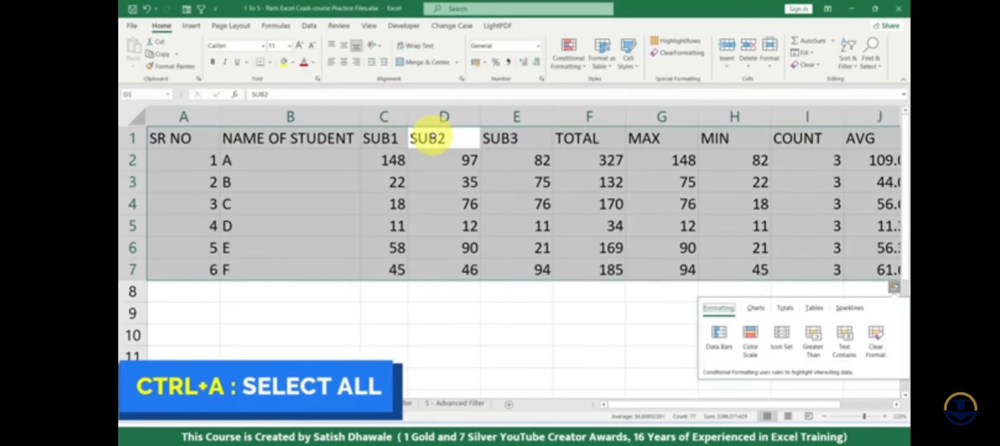
key(o)
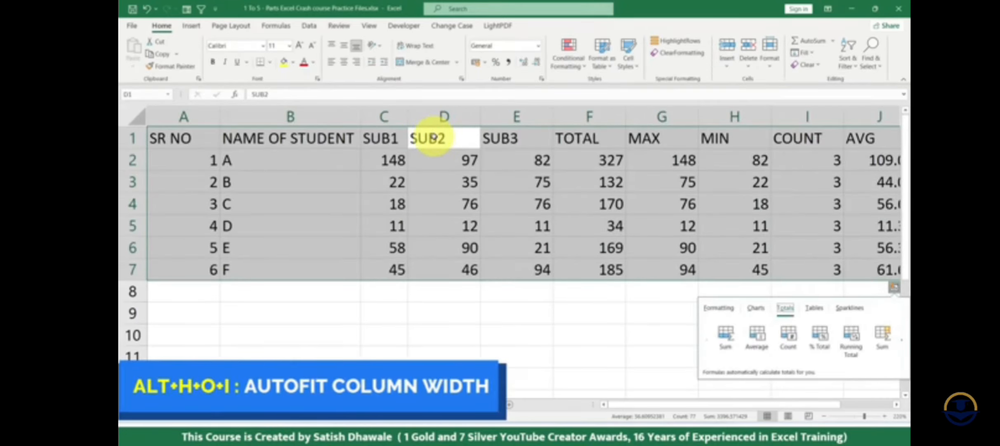
click(412, 136)
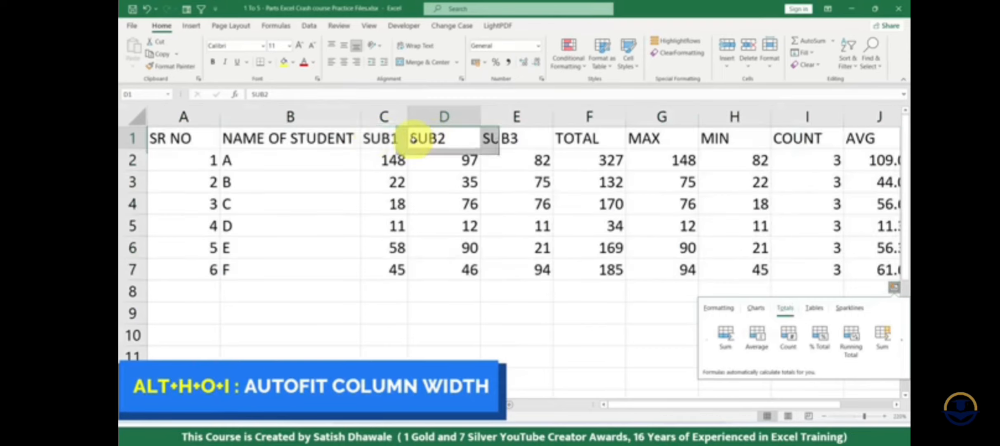
key(ctrl+a)
key(alt+h)
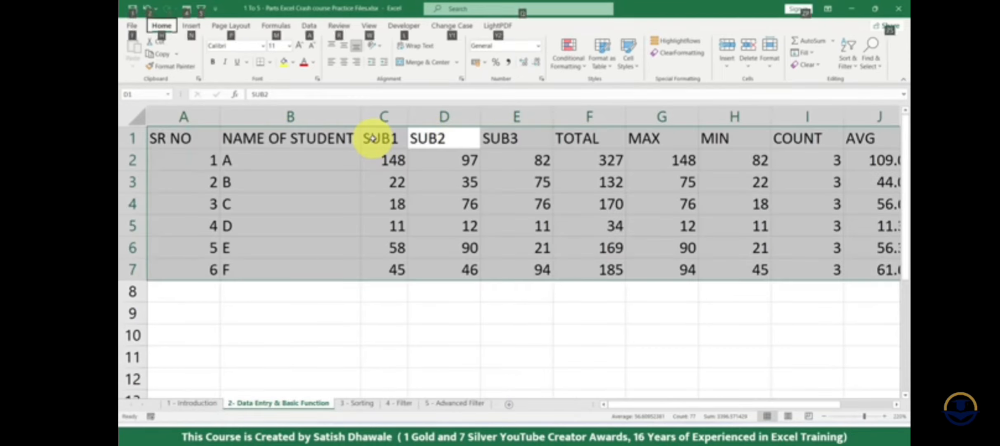
key(o)
key(i)
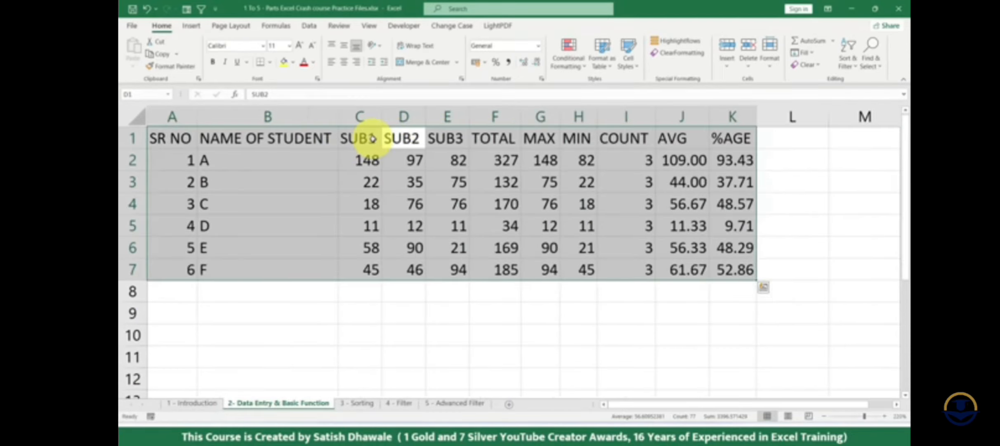
key(ctrl+z)
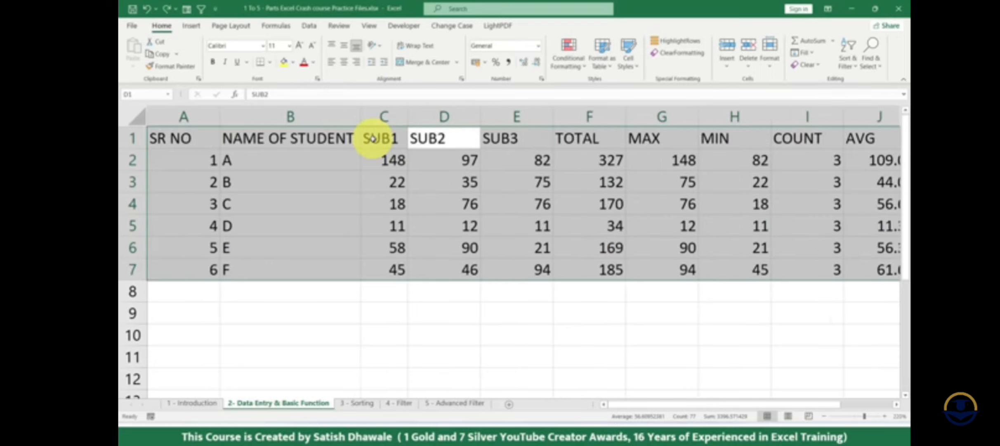
- Autofit the selected table's columns once more and undo the width change again
key(alt+h)
key(o)
key(i)
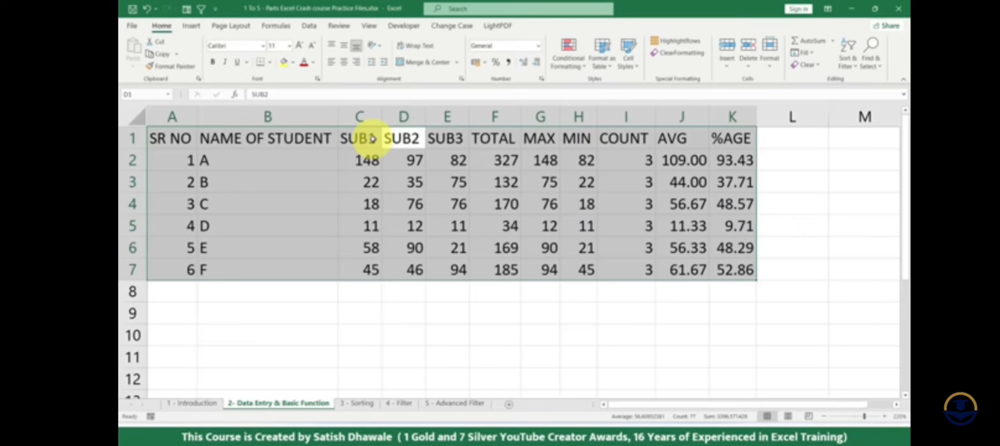
key(ctrl+z)
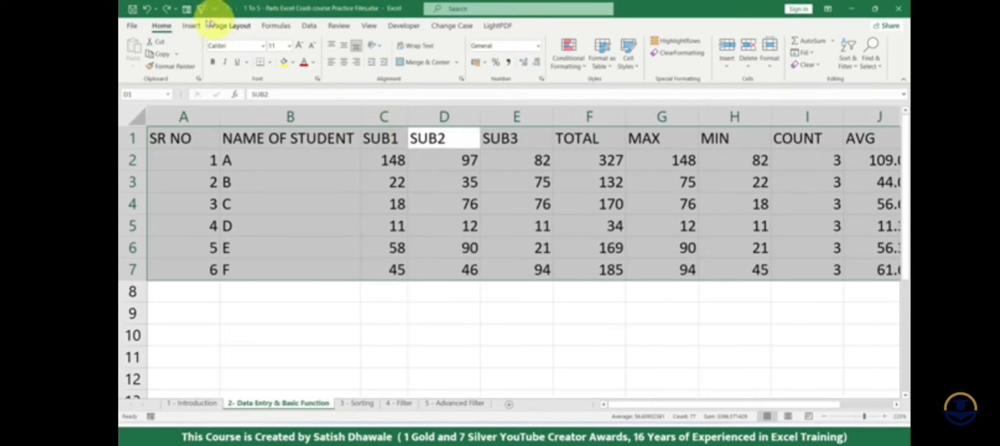
- Examine where the AutoFit Column Width command is found and which shortcut letters lead to it
click(775, 68)
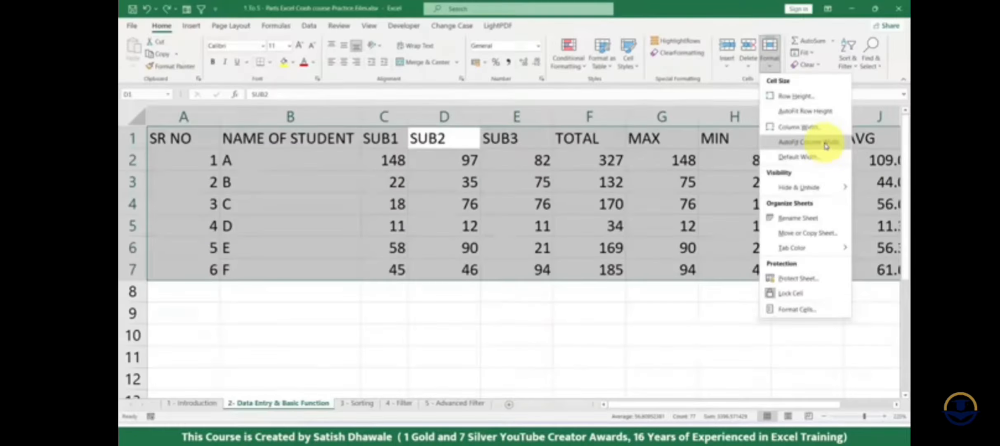
click(827, 146)
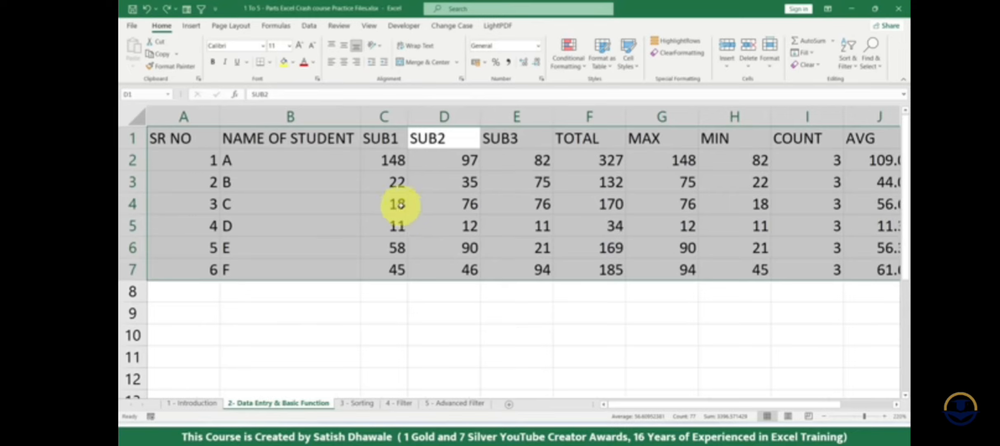
key(alt)
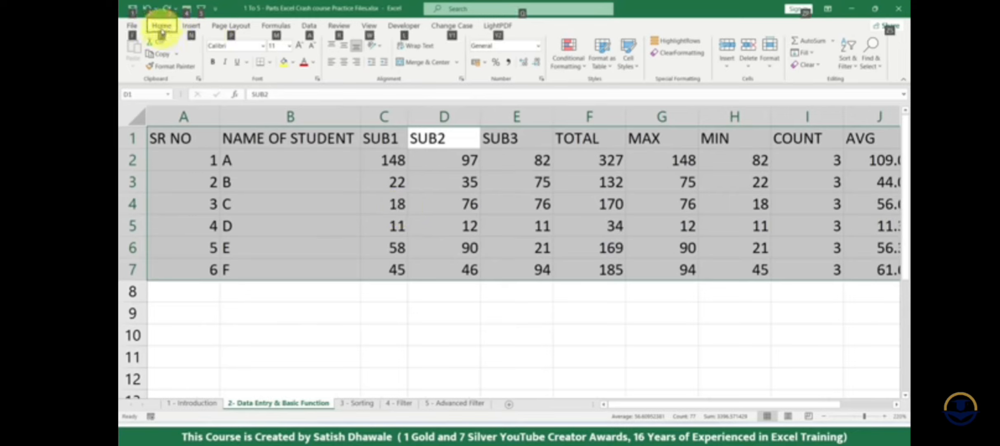
key(h)
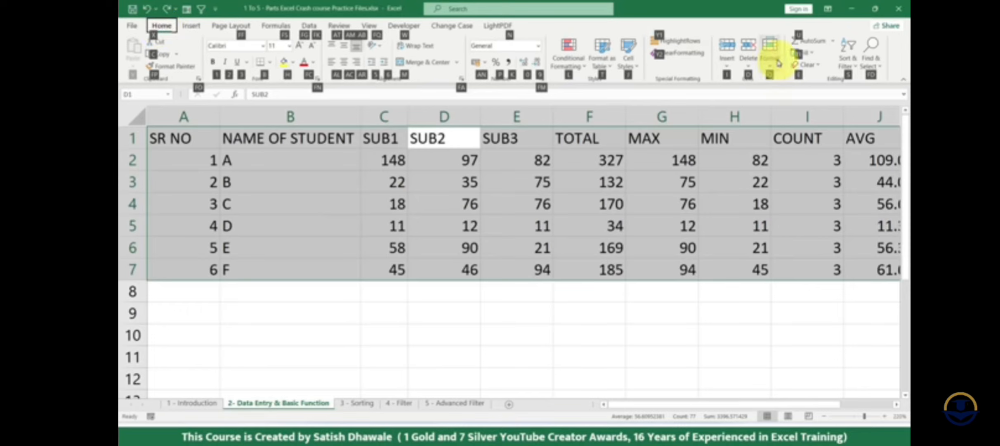
key(Escape)
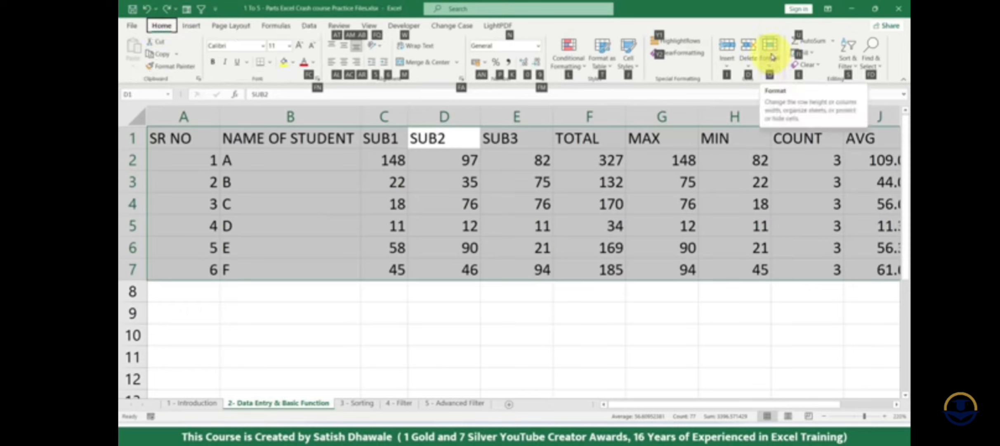
key(Escape)
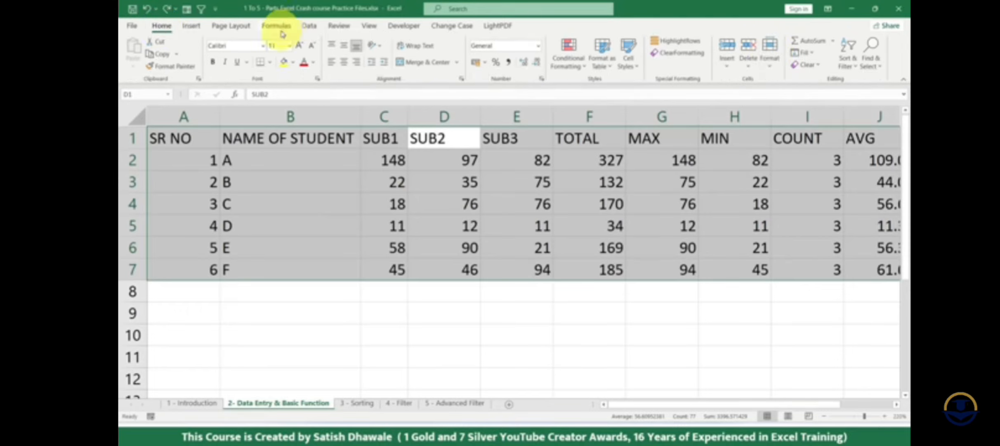
- Autofit the column widths of the whole marks table, comparing the widths before and after with undo and redo
key(alt)
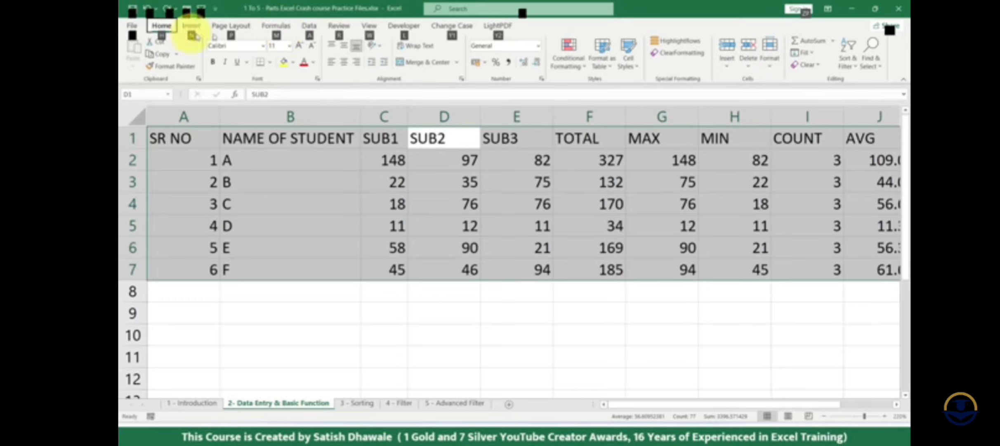
key(h)
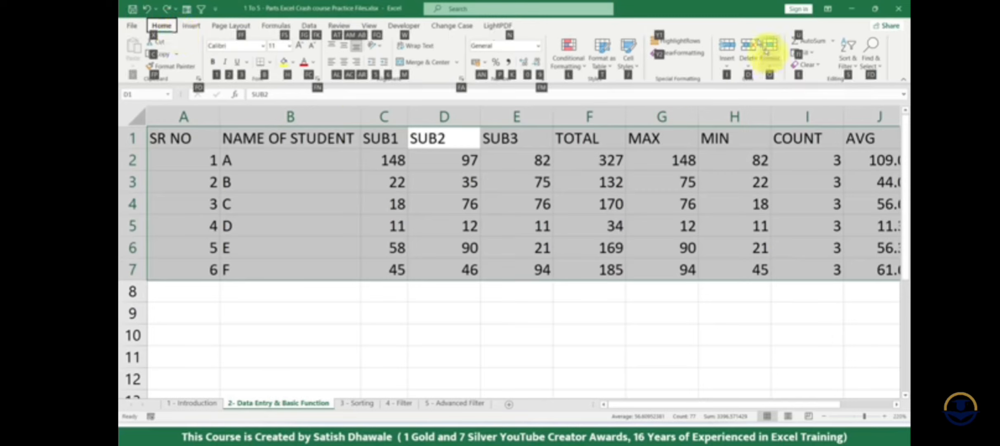
key(o)
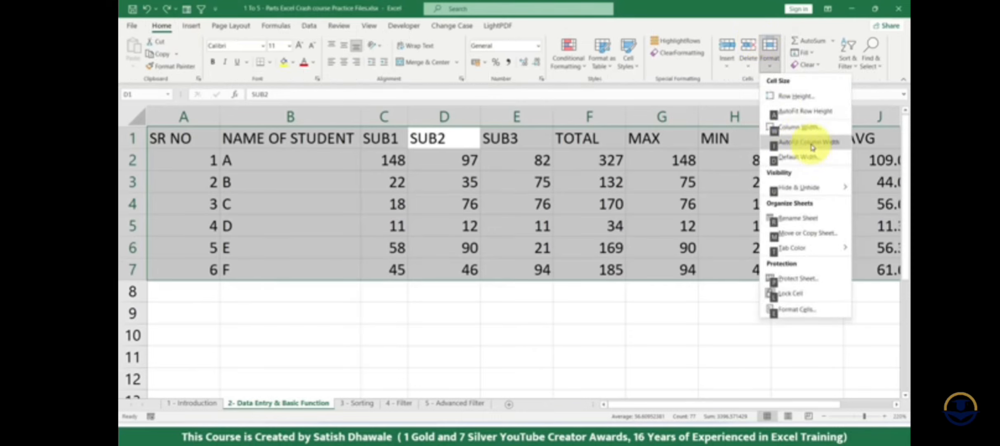
key(i)
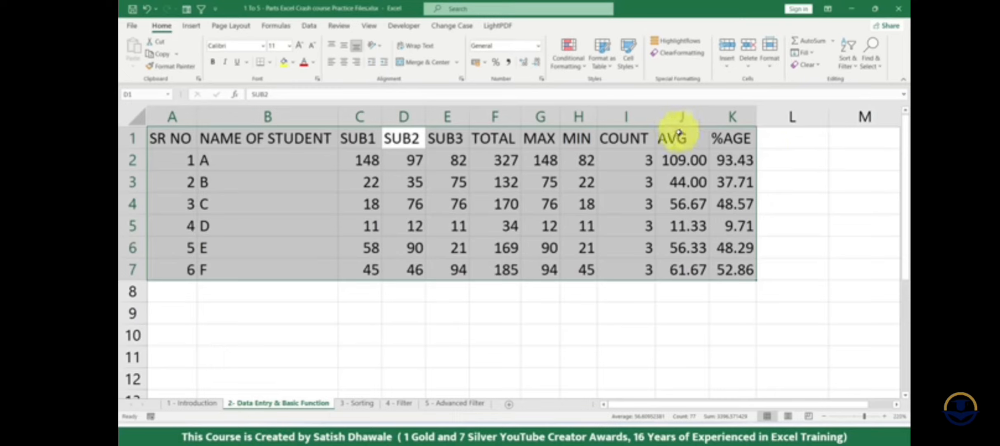
key(ctrl+z)
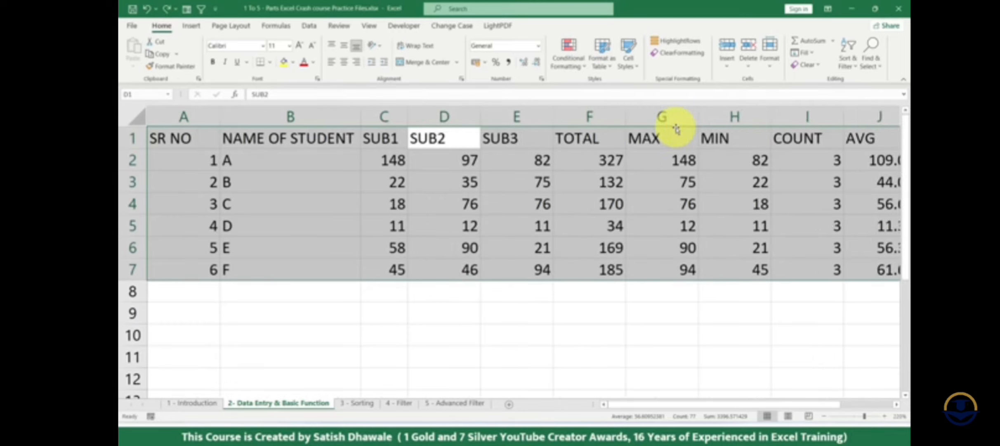
key(ctrl+y)
key(ctrl+z)
key(ctrl+y)
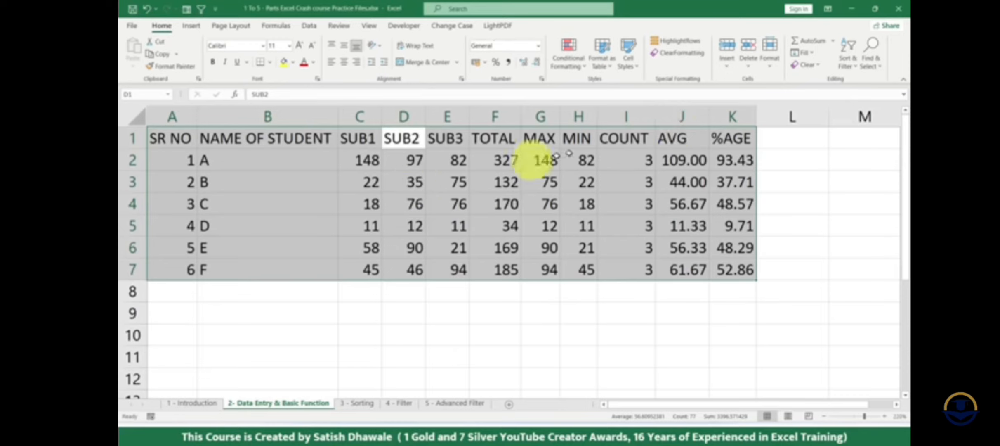
- Apply all borders to the marks table A1:K7
click(580, 161)
drag(187, 138, 733, 267)
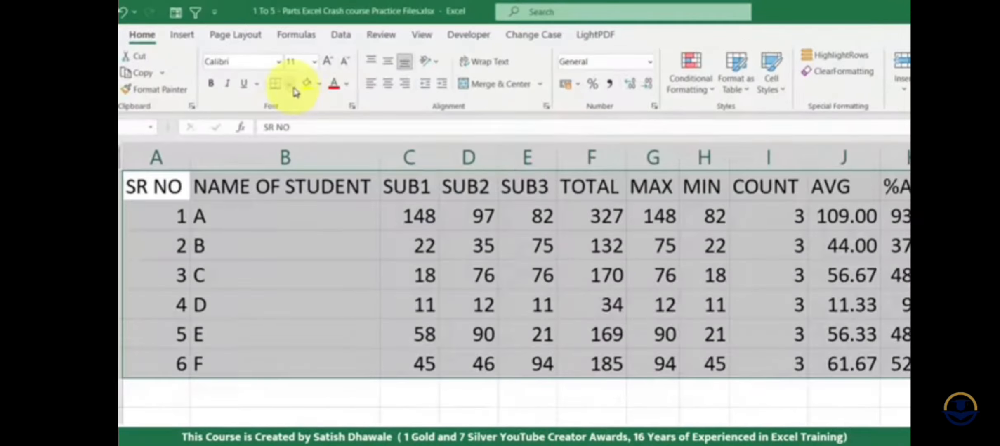
click(271, 63)
click(305, 226)
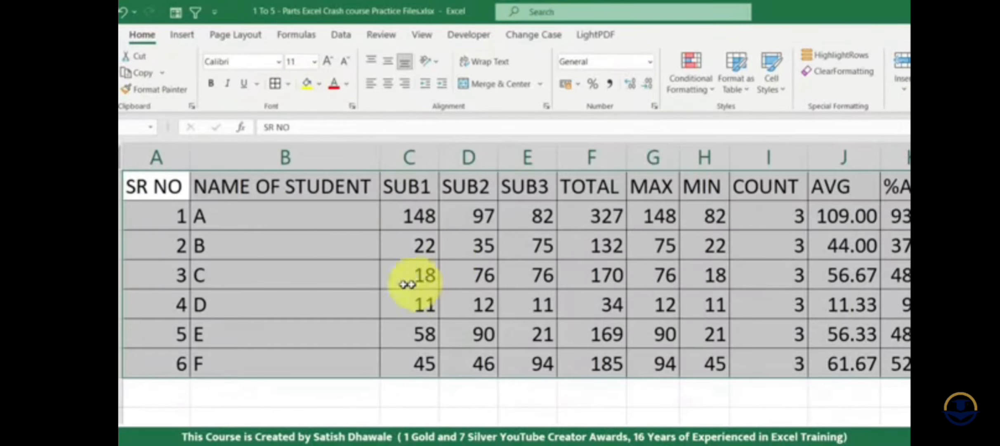
- Format the header cells A1:K1 as bold, centred text with a light grey fill, keeping the Calibri font
drag(157, 189, 887, 188)
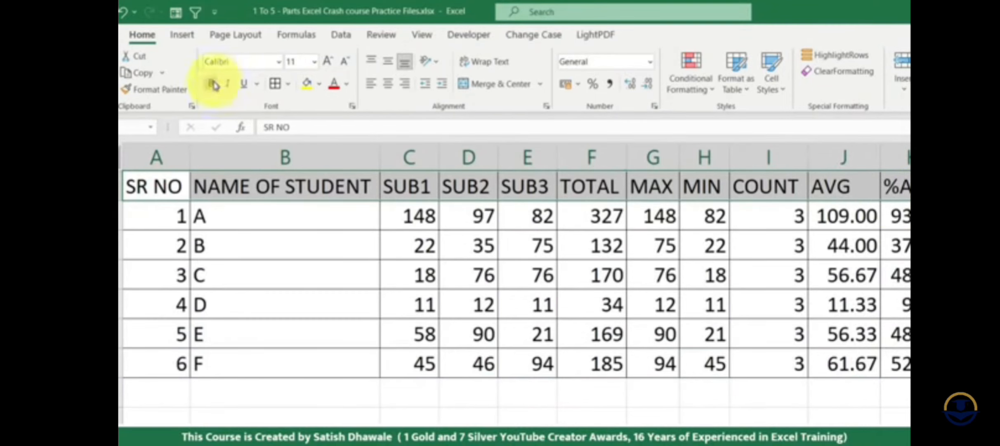
click(211, 84)
click(319, 84)
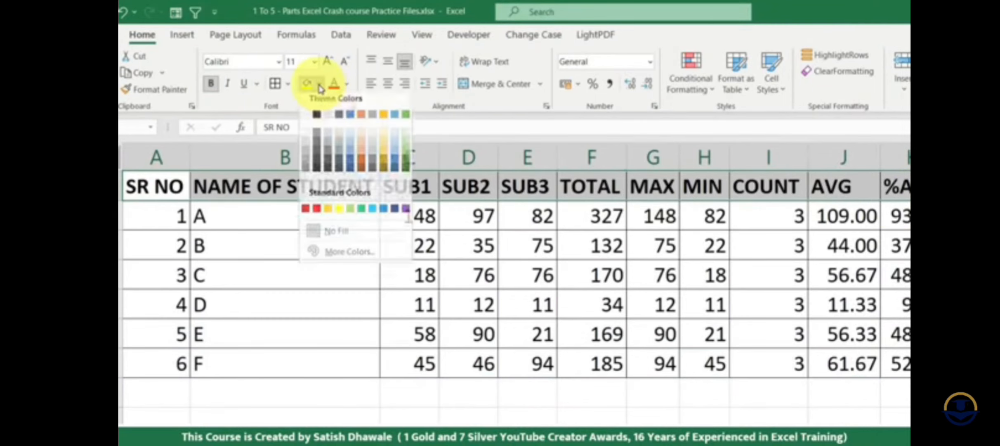
click(372, 154)
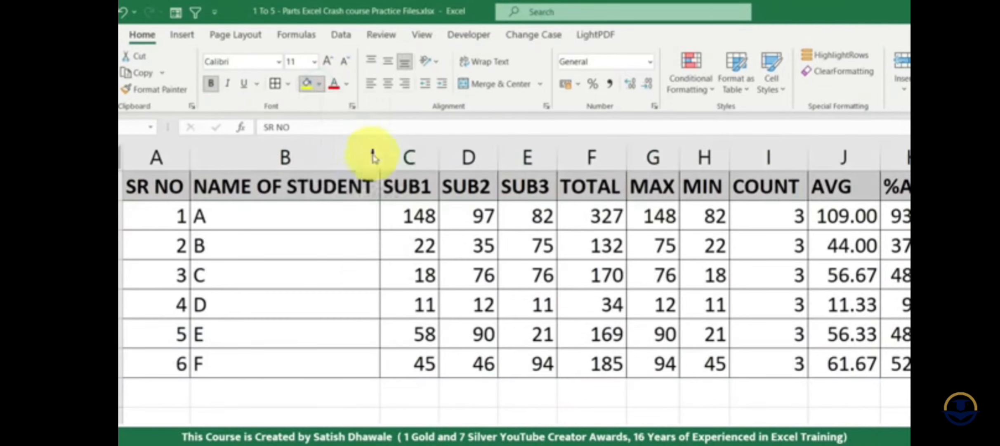
click(386, 84)
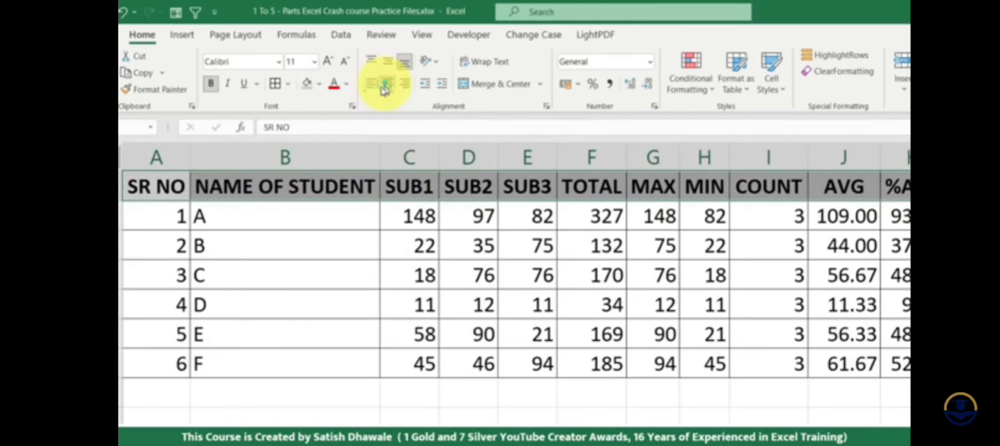
click(278, 62)
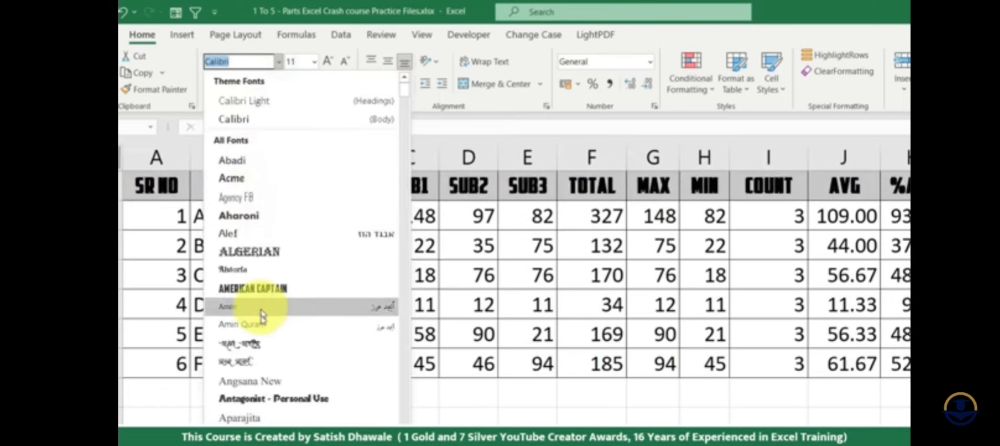
key(Escape)
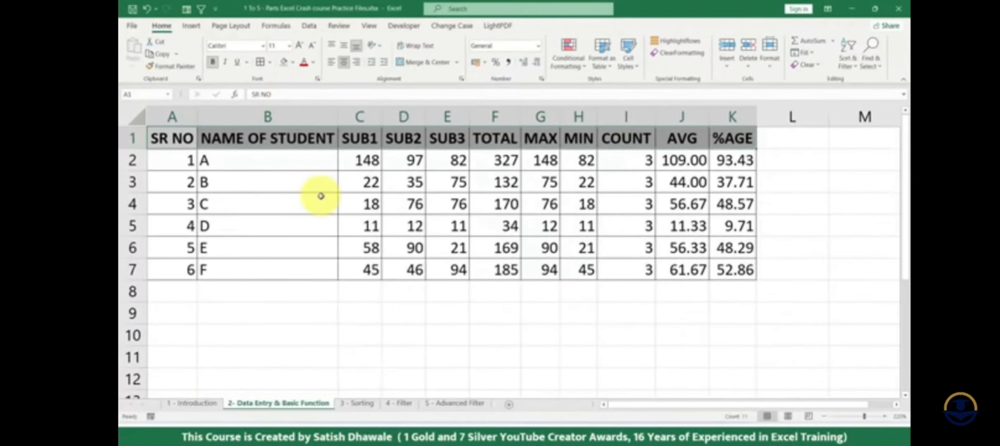
click(321, 196)
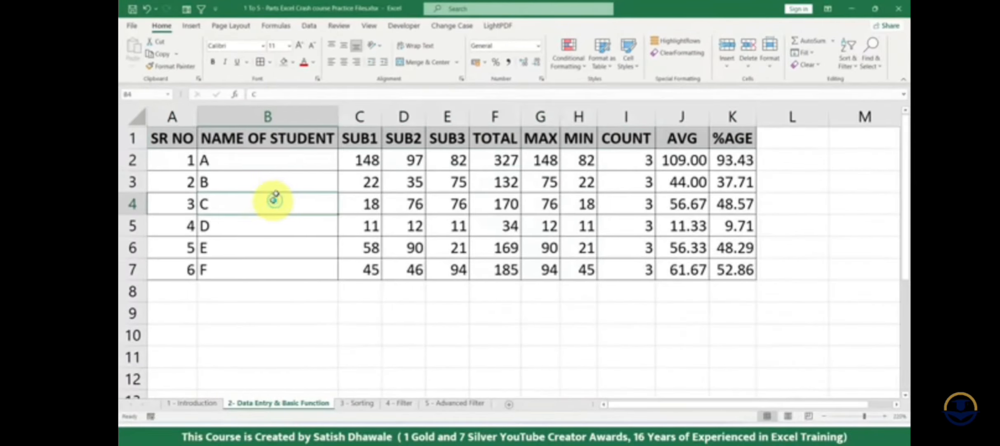
- Insert a blank row above the table's header row and undo the insertion
drag(178, 138, 734, 269)
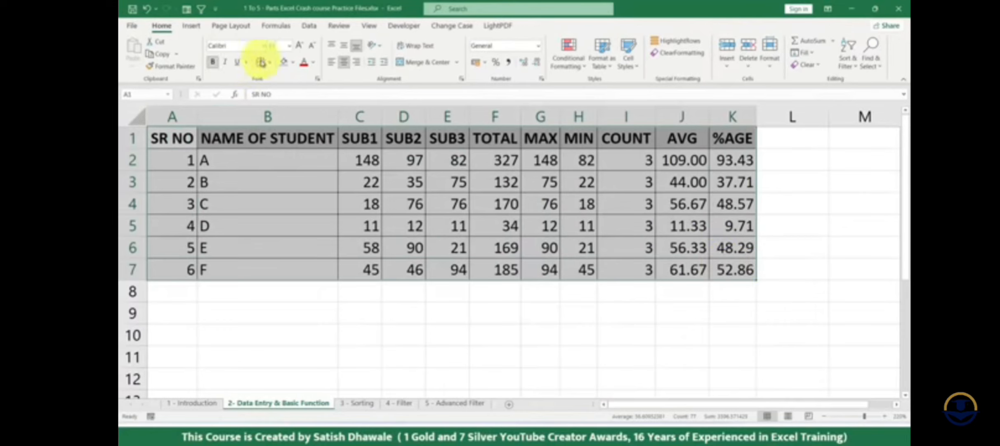
click(165, 139)
click(131, 138)
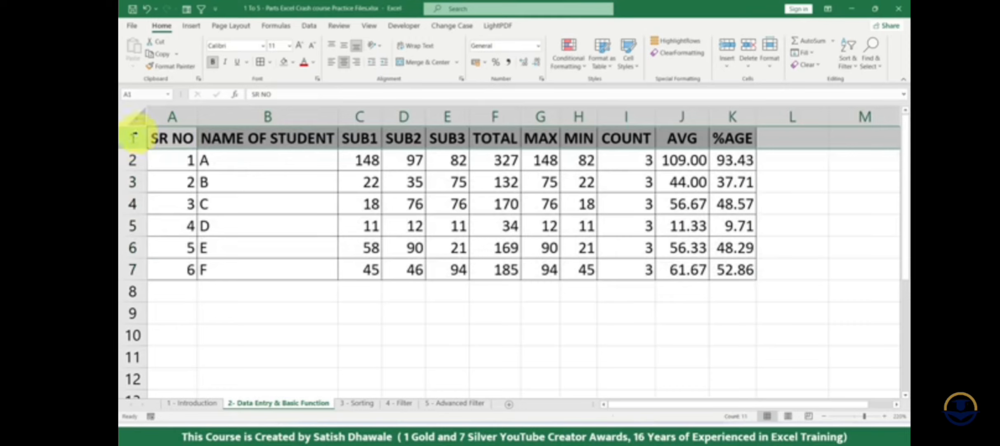
key(ctrl+shift+plus)
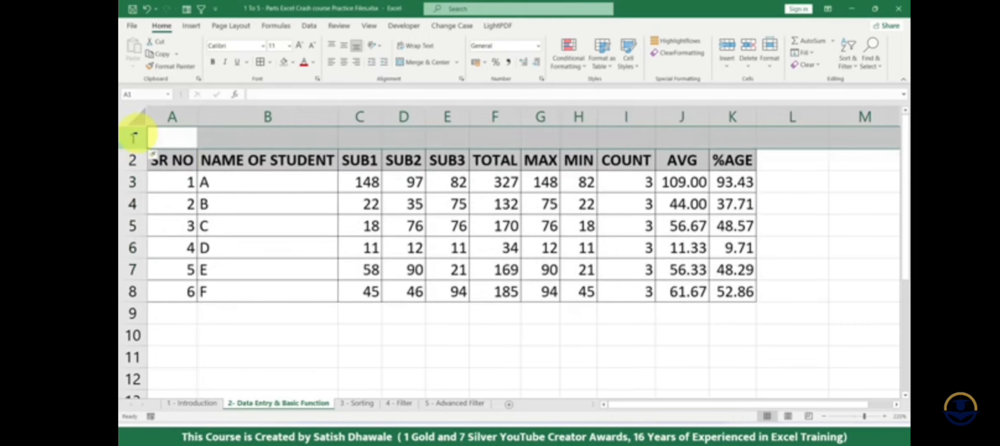
click(164, 138)
key(ctrl+z)
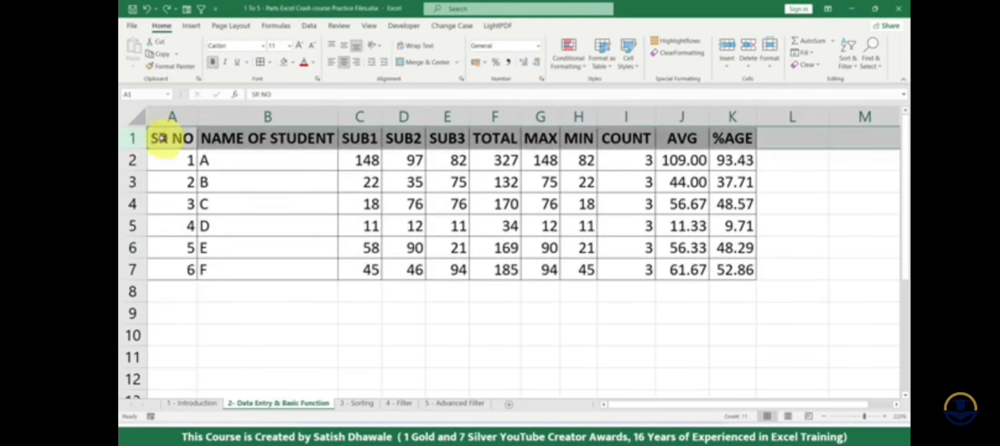
- Insert a blank row above the header row and enter the title STUDENT DATA in cell A1
right_click(136, 139)
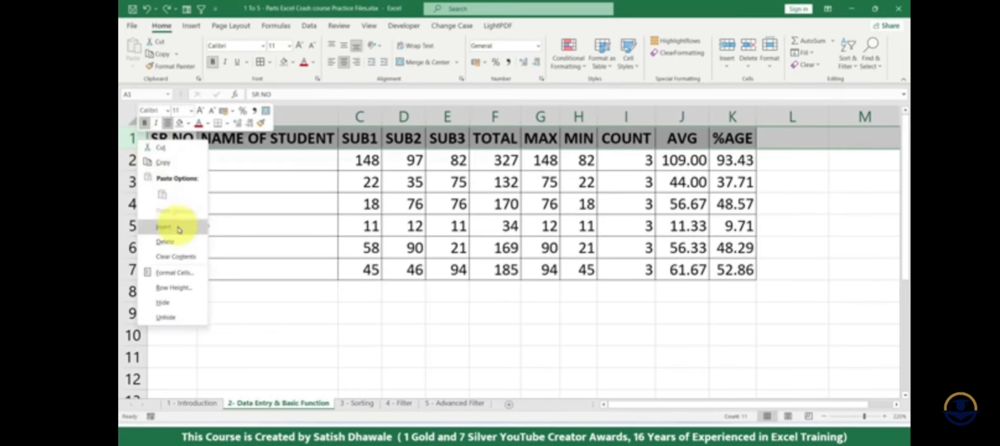
click(163, 227)
drag(188, 137, 736, 136)
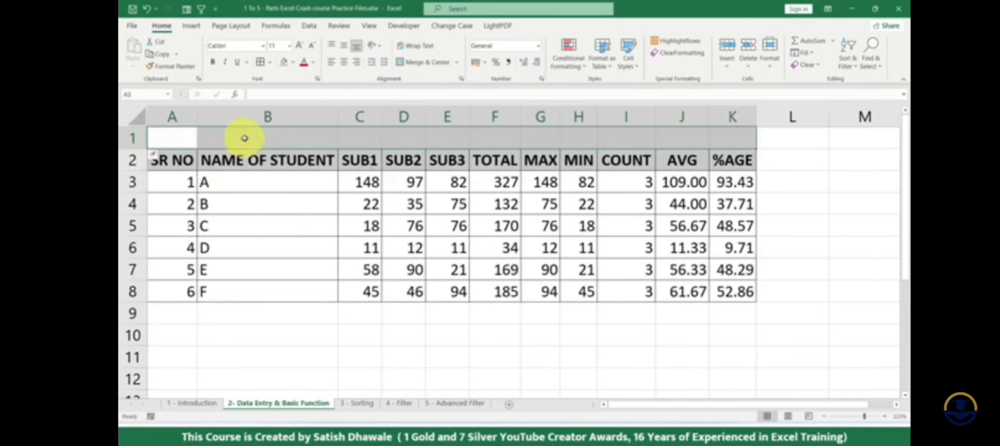
text(STUDENT D)
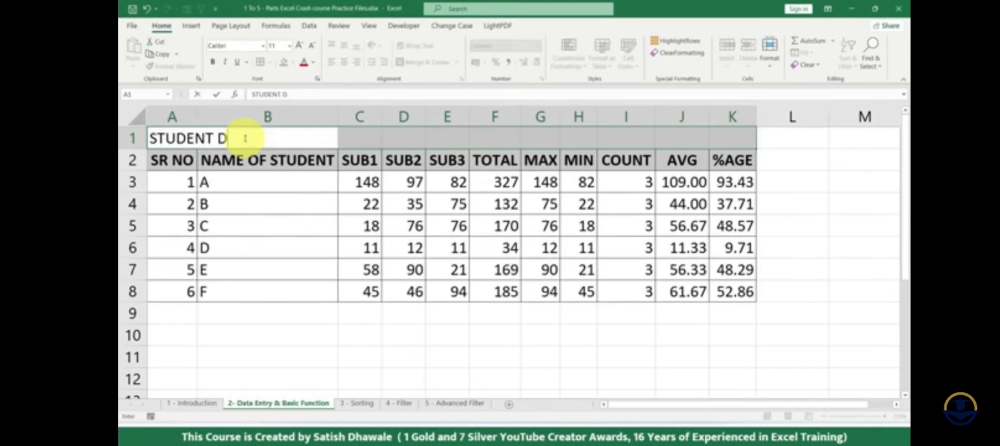
text(ATA)
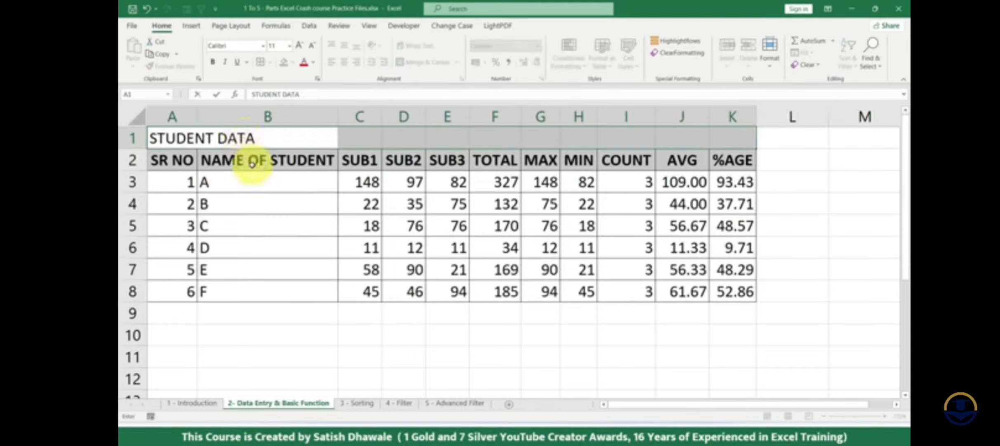
key(Return)
click(254, 178)
- Merge and centre the STUDENT DATA title across A1:K1, undoing and reapplying the merge once to compare
drag(173, 137, 731, 139)
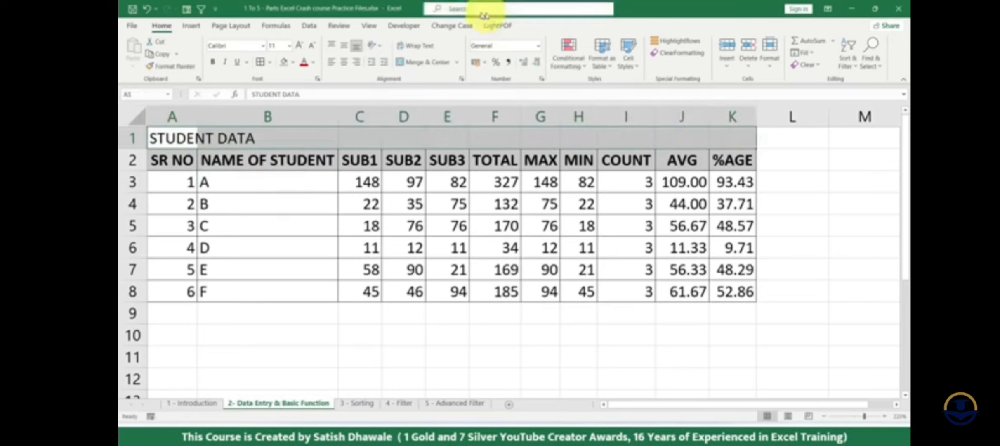
click(418, 64)
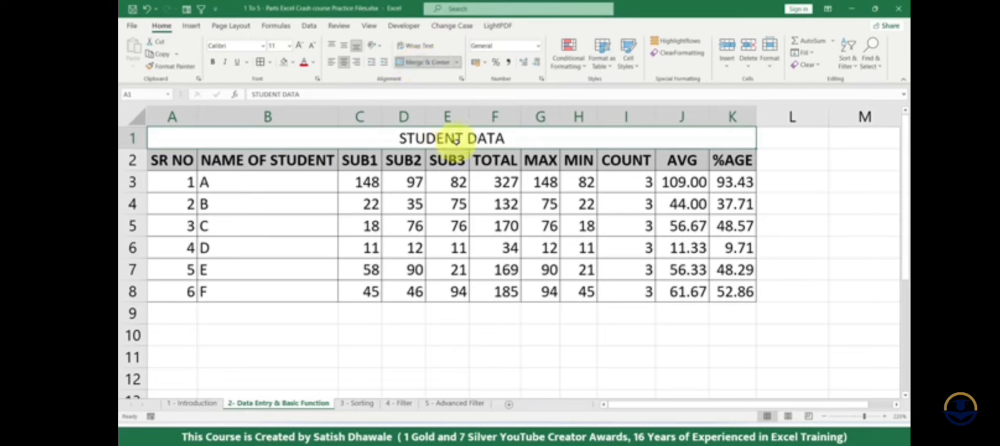
key(ctrl+z)
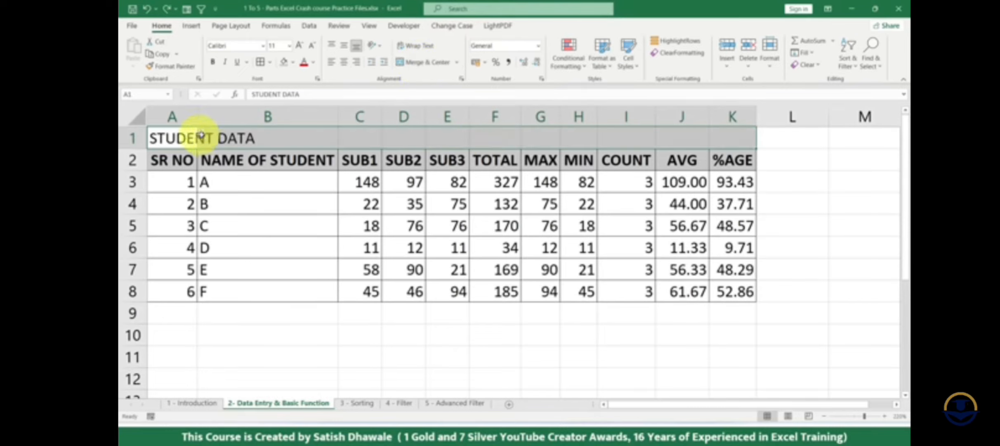
click(425, 62)
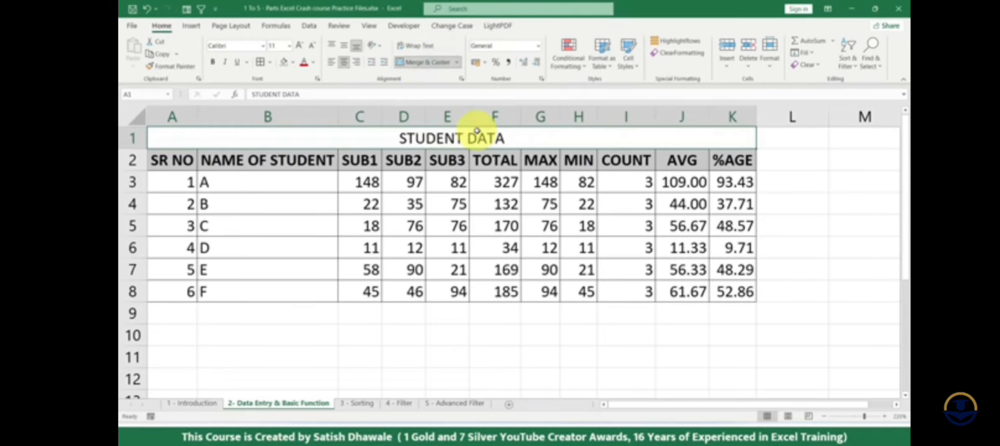